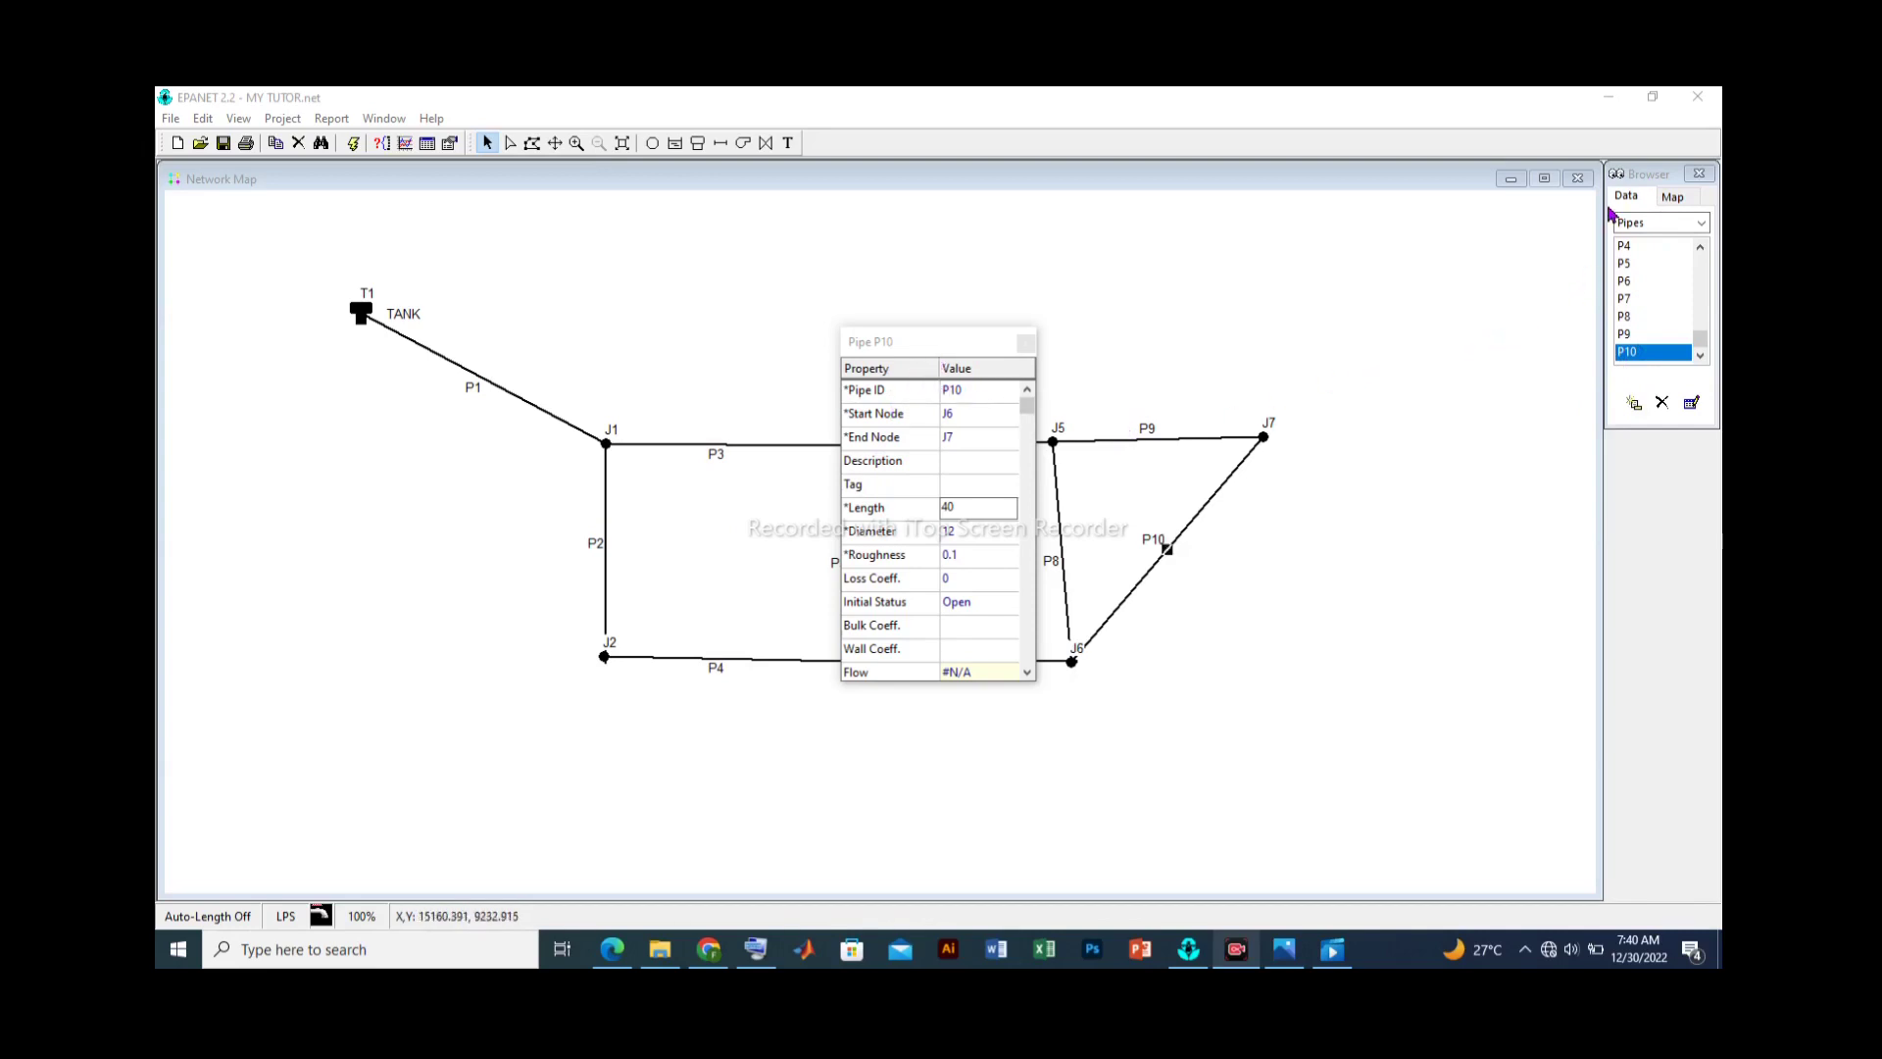
- Switch the Browser list from pipes to junctions J1–J7
{"action": "left_click", "coordinate": [1654, 231]}
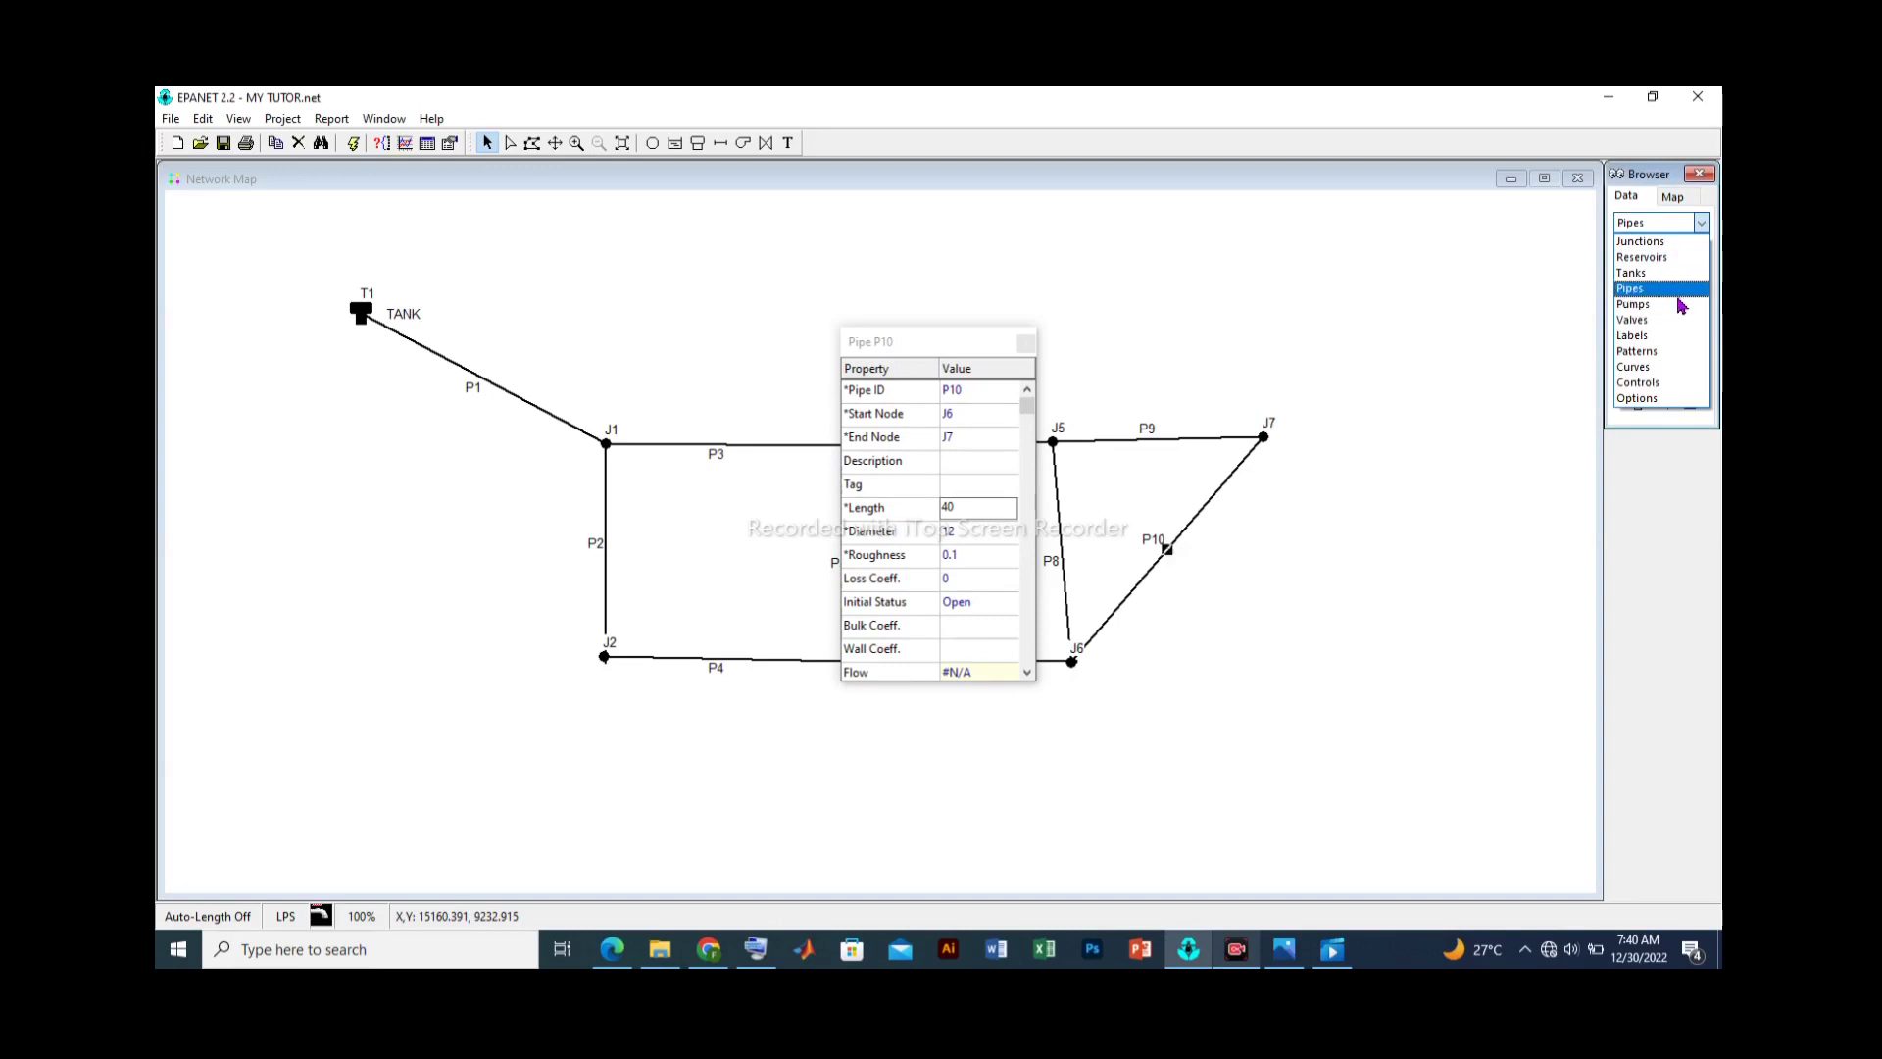
{"action": "left_click", "coordinate": [1650, 245]}
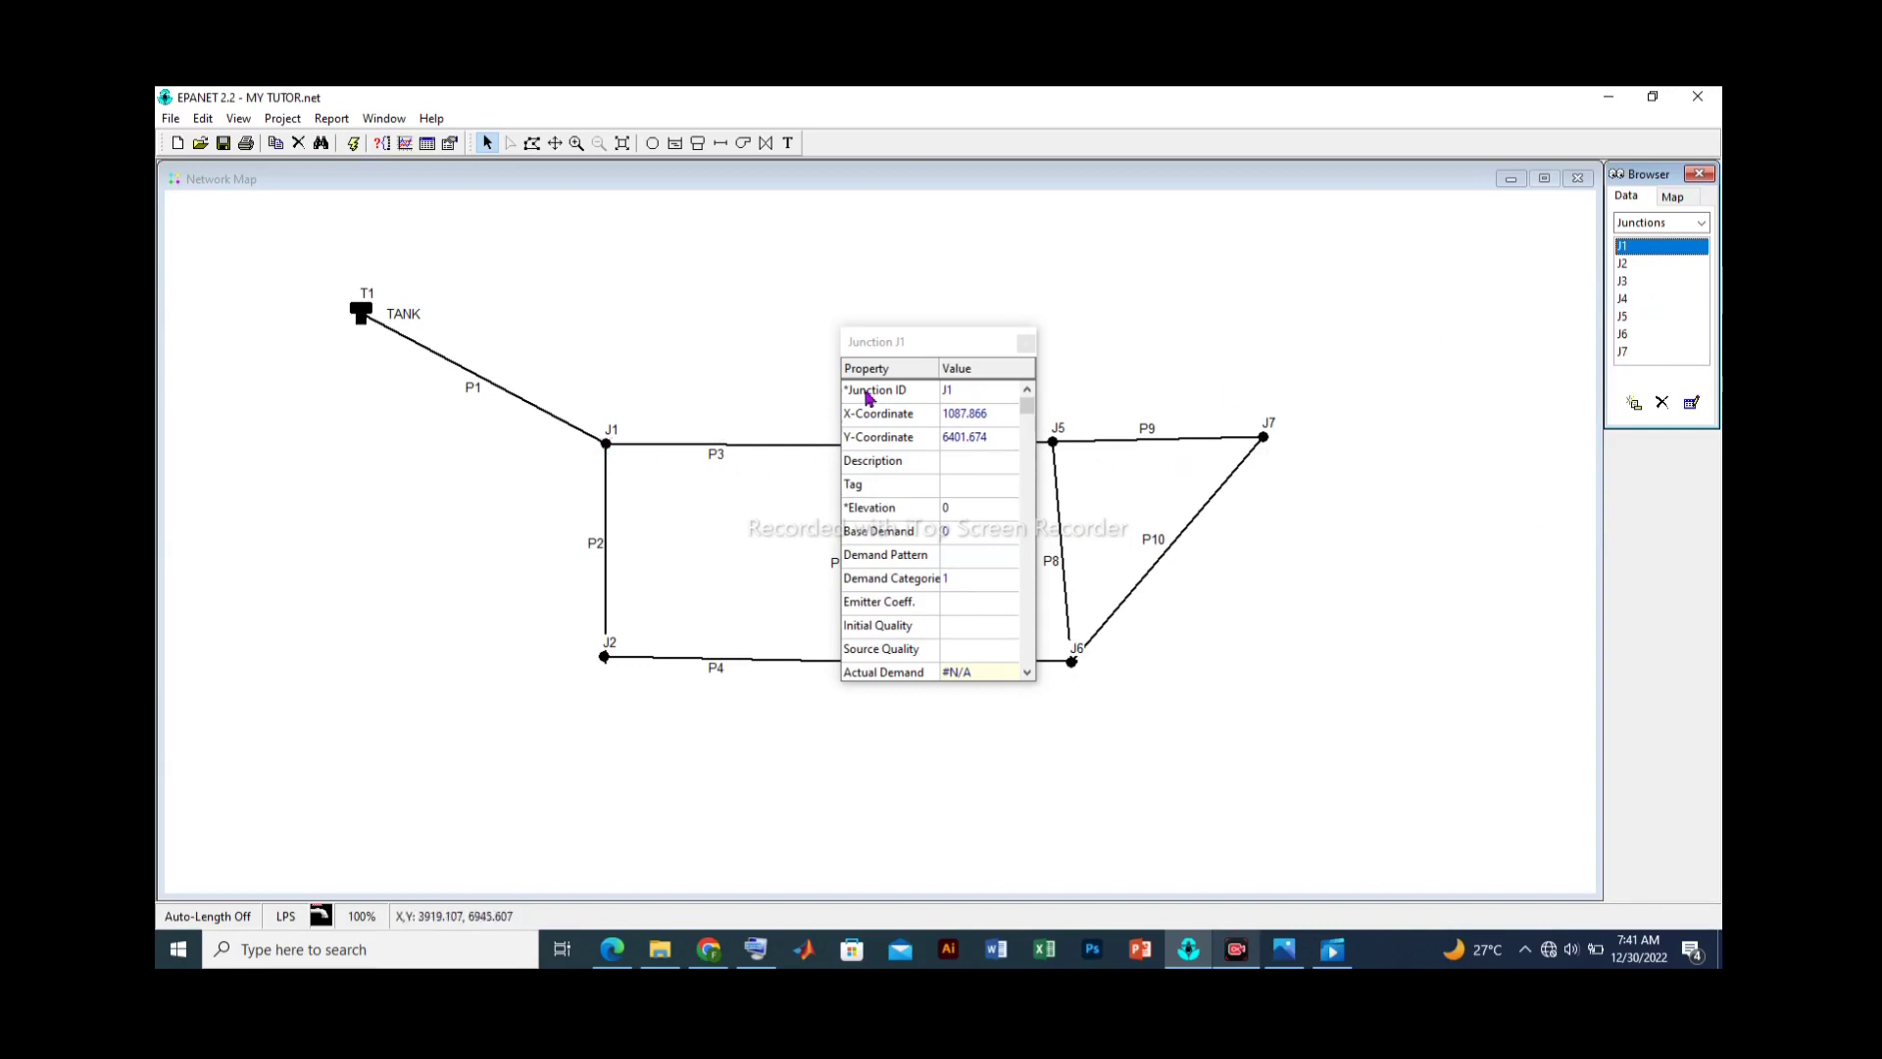
- Reopen junction J1's property editor from the Browser, ready to edit its elevation
{"action": "left_click", "coordinate": [1025, 342]}
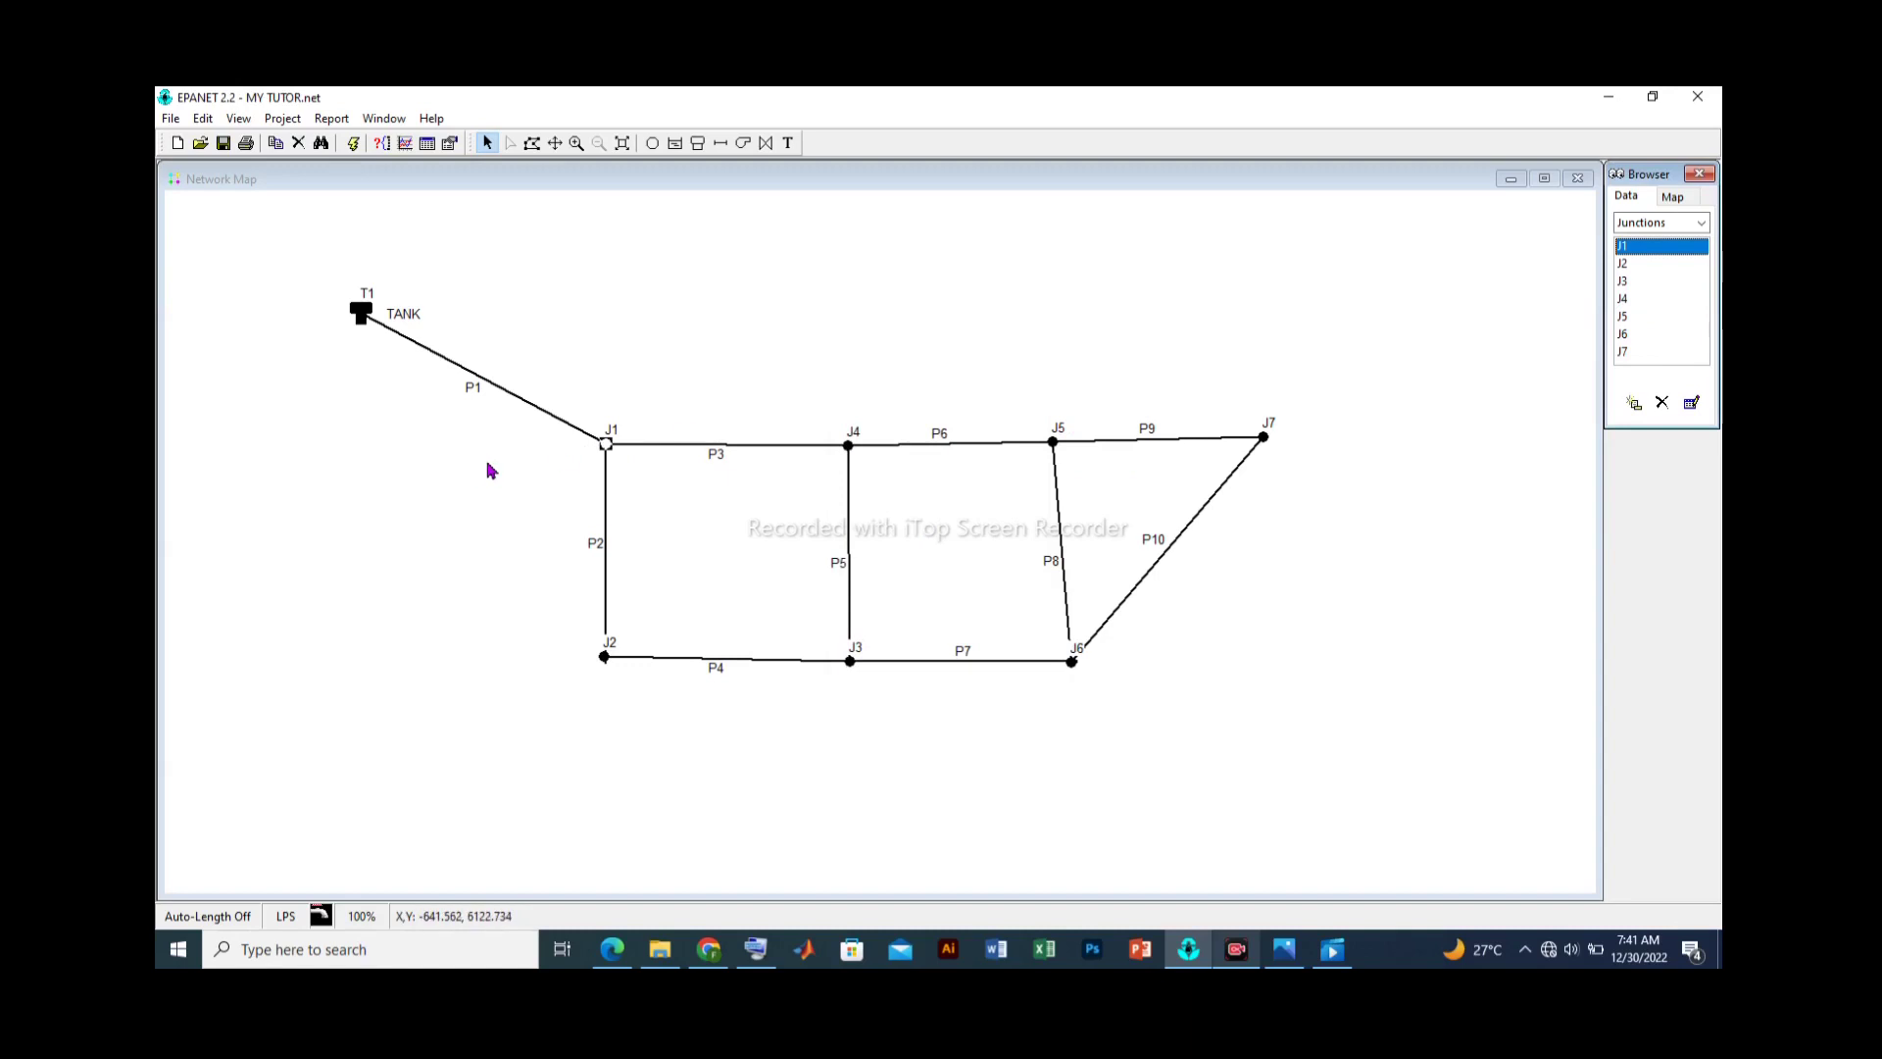
{"action": "double_click", "coordinate": [607, 446]}
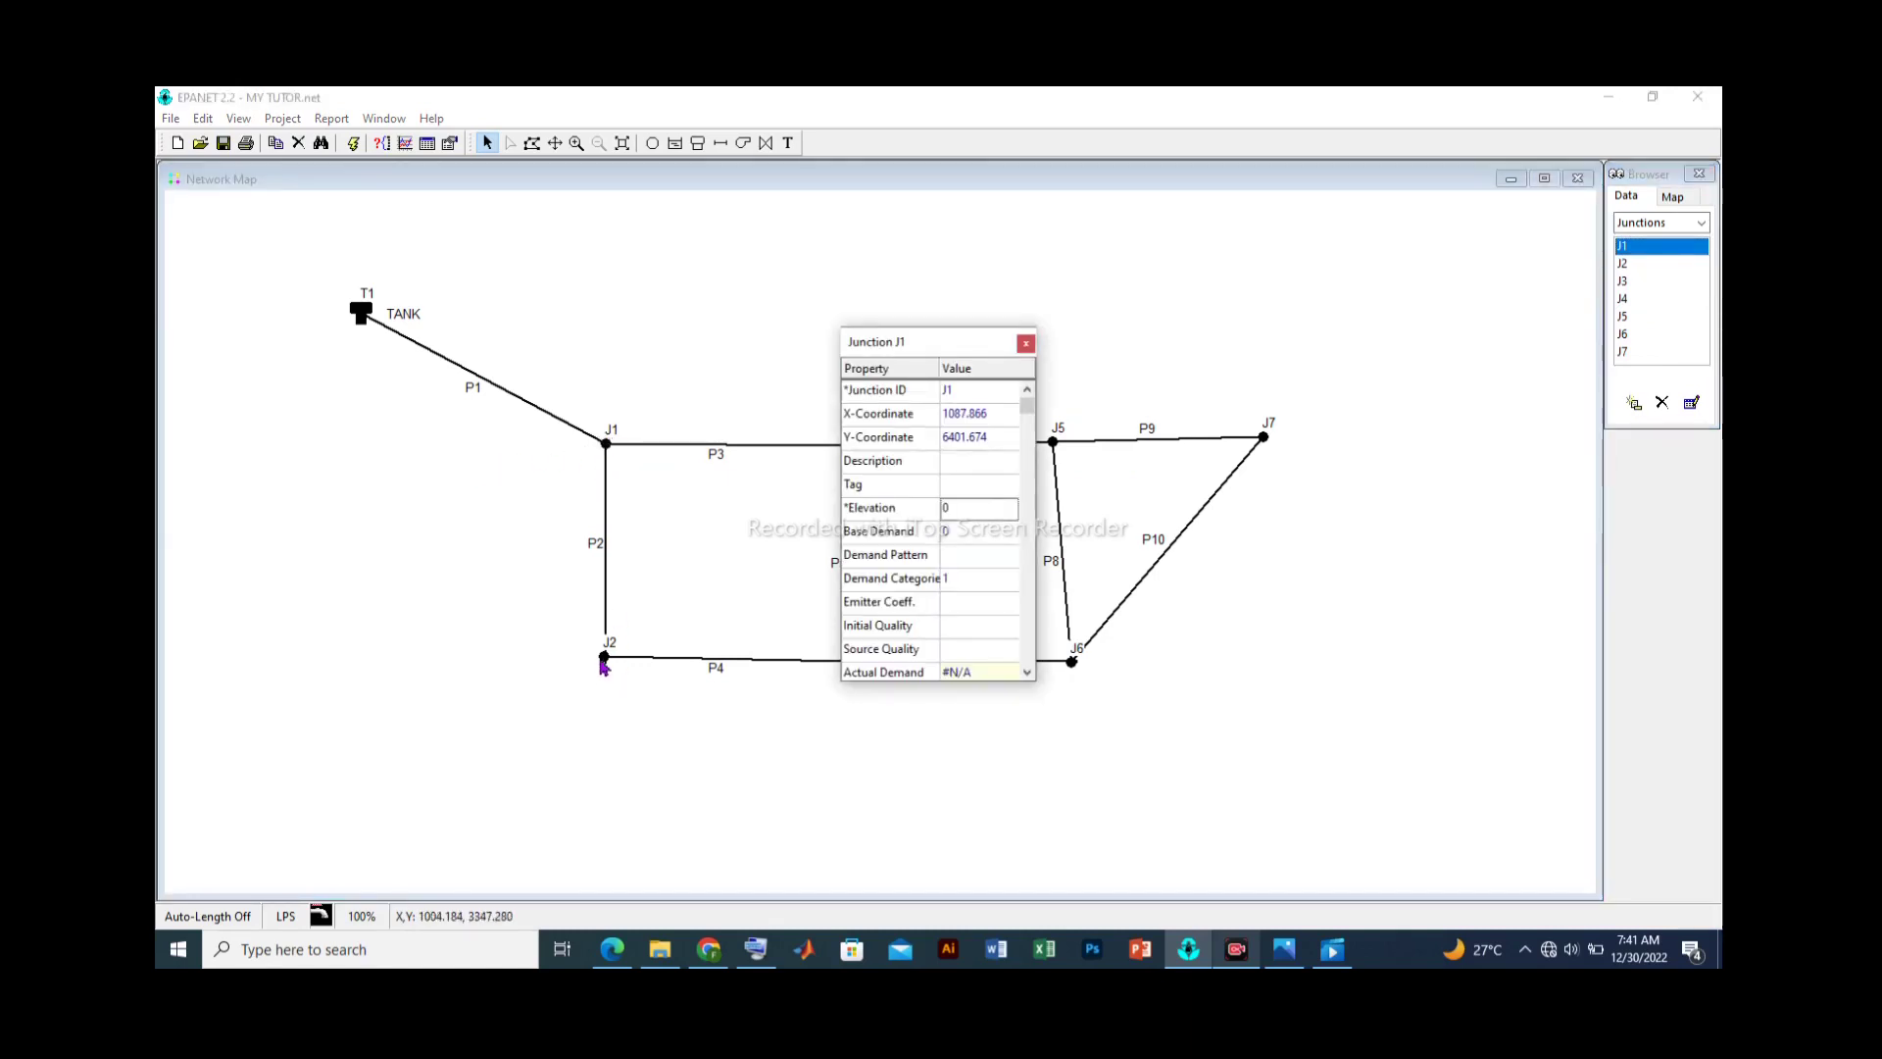
{"action": "left_click", "coordinate": [1025, 342]}
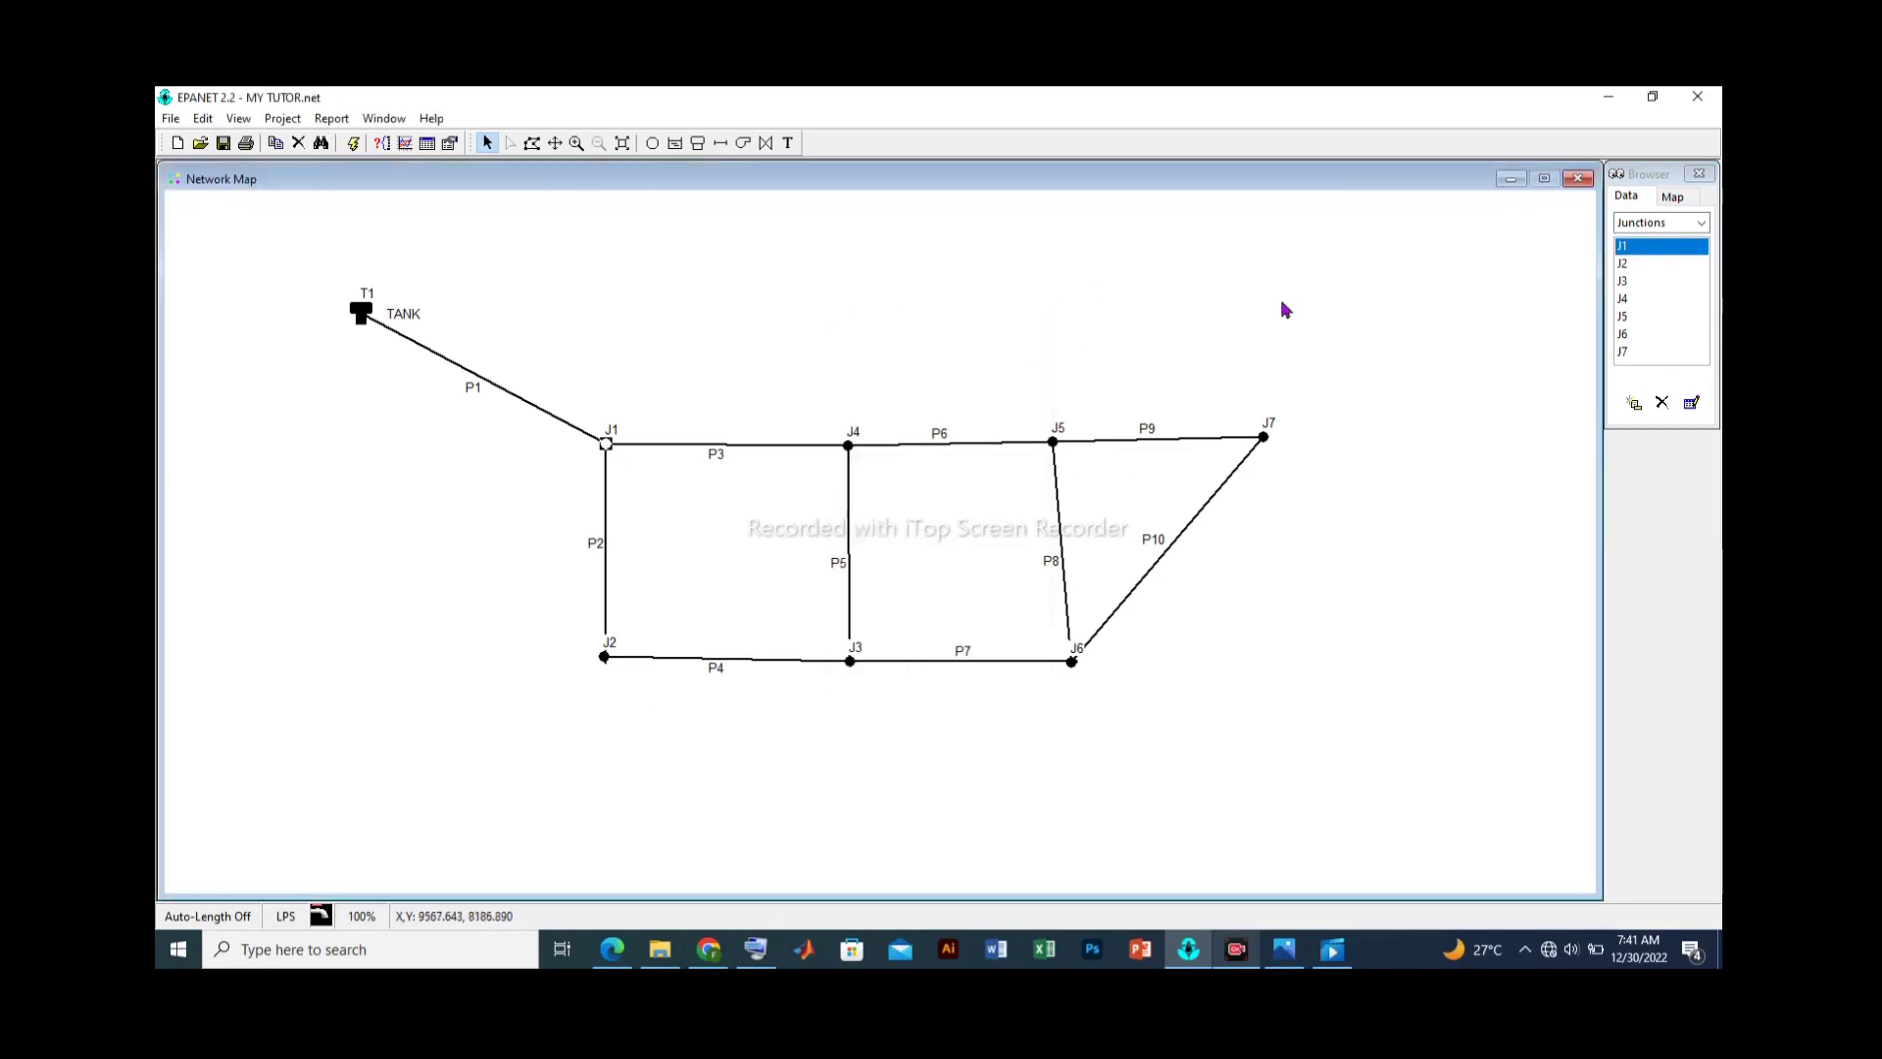
{"action": "left_click", "coordinate": [1637, 250]}
{"action": "double_click", "coordinate": [1650, 248]}
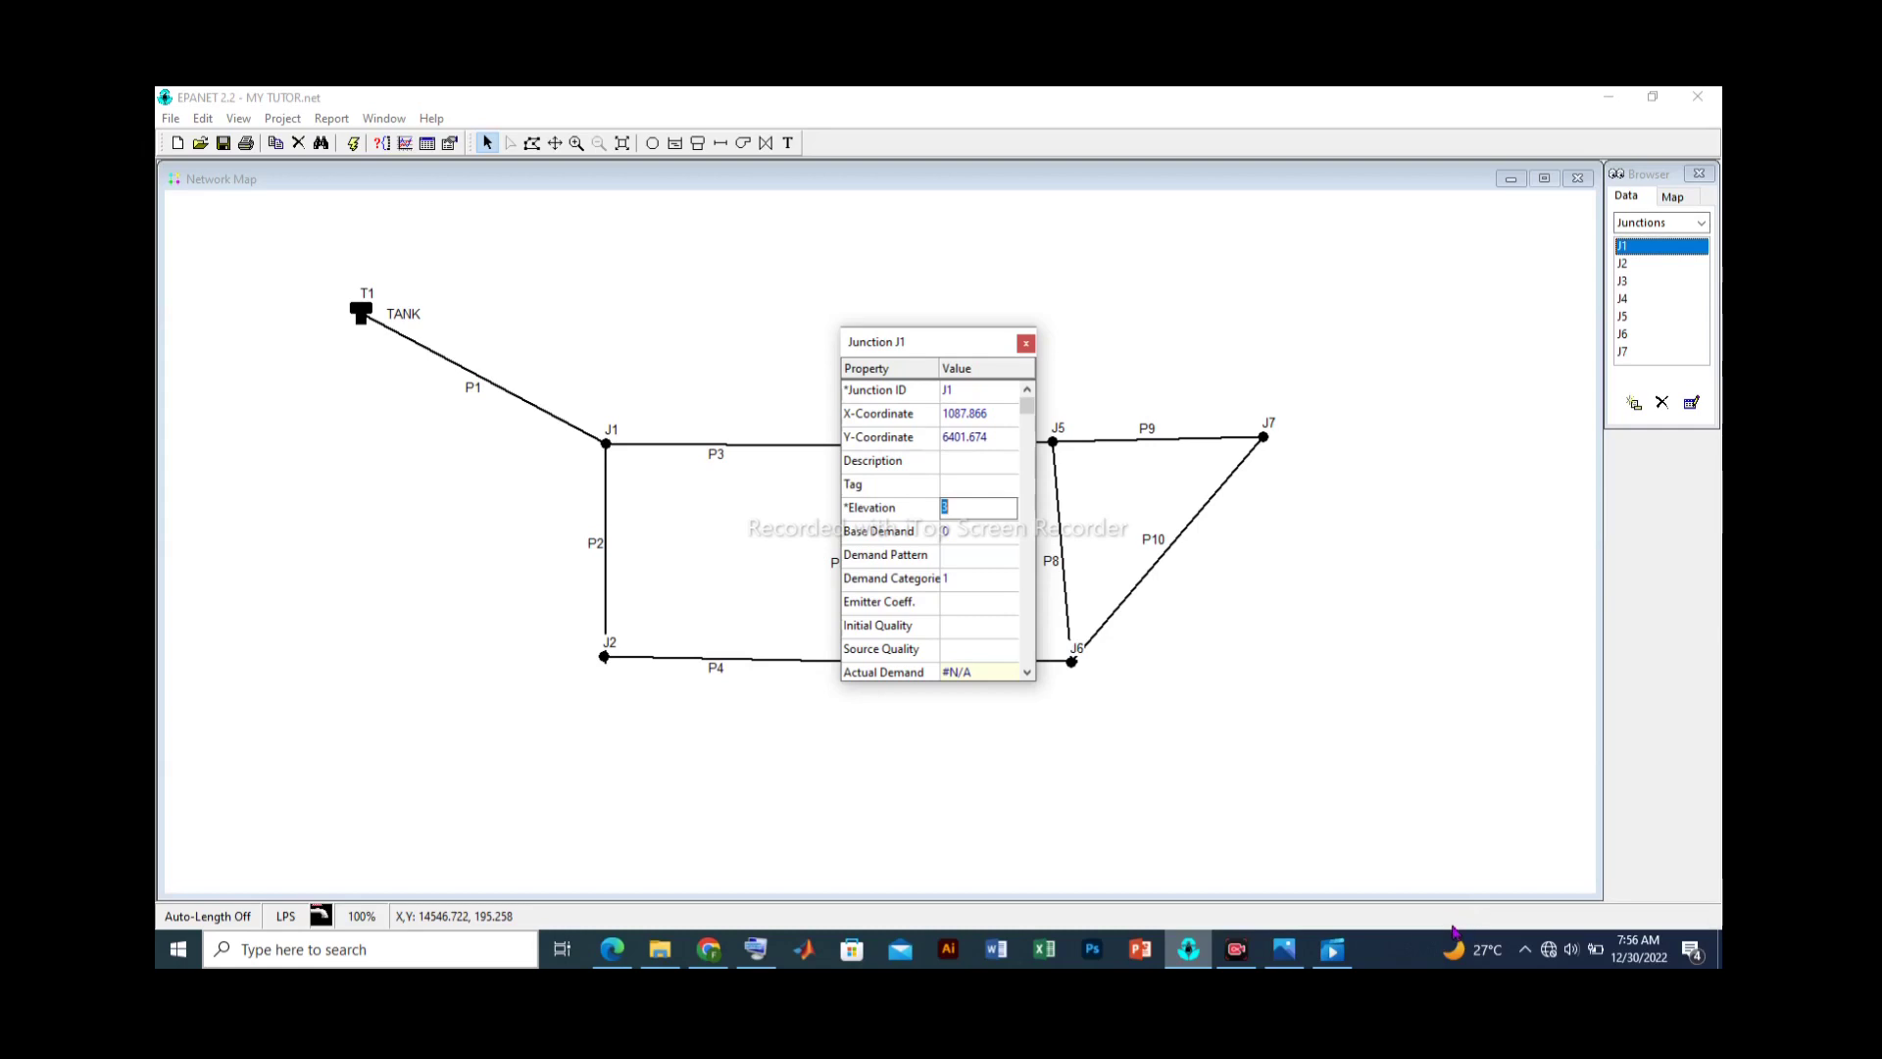
- Set the elevations of junctions J1–J4 to 35, 35, 34 and 33
{"action": "type", "text": "35"}
{"action": "left_click", "coordinate": [1650, 267]}
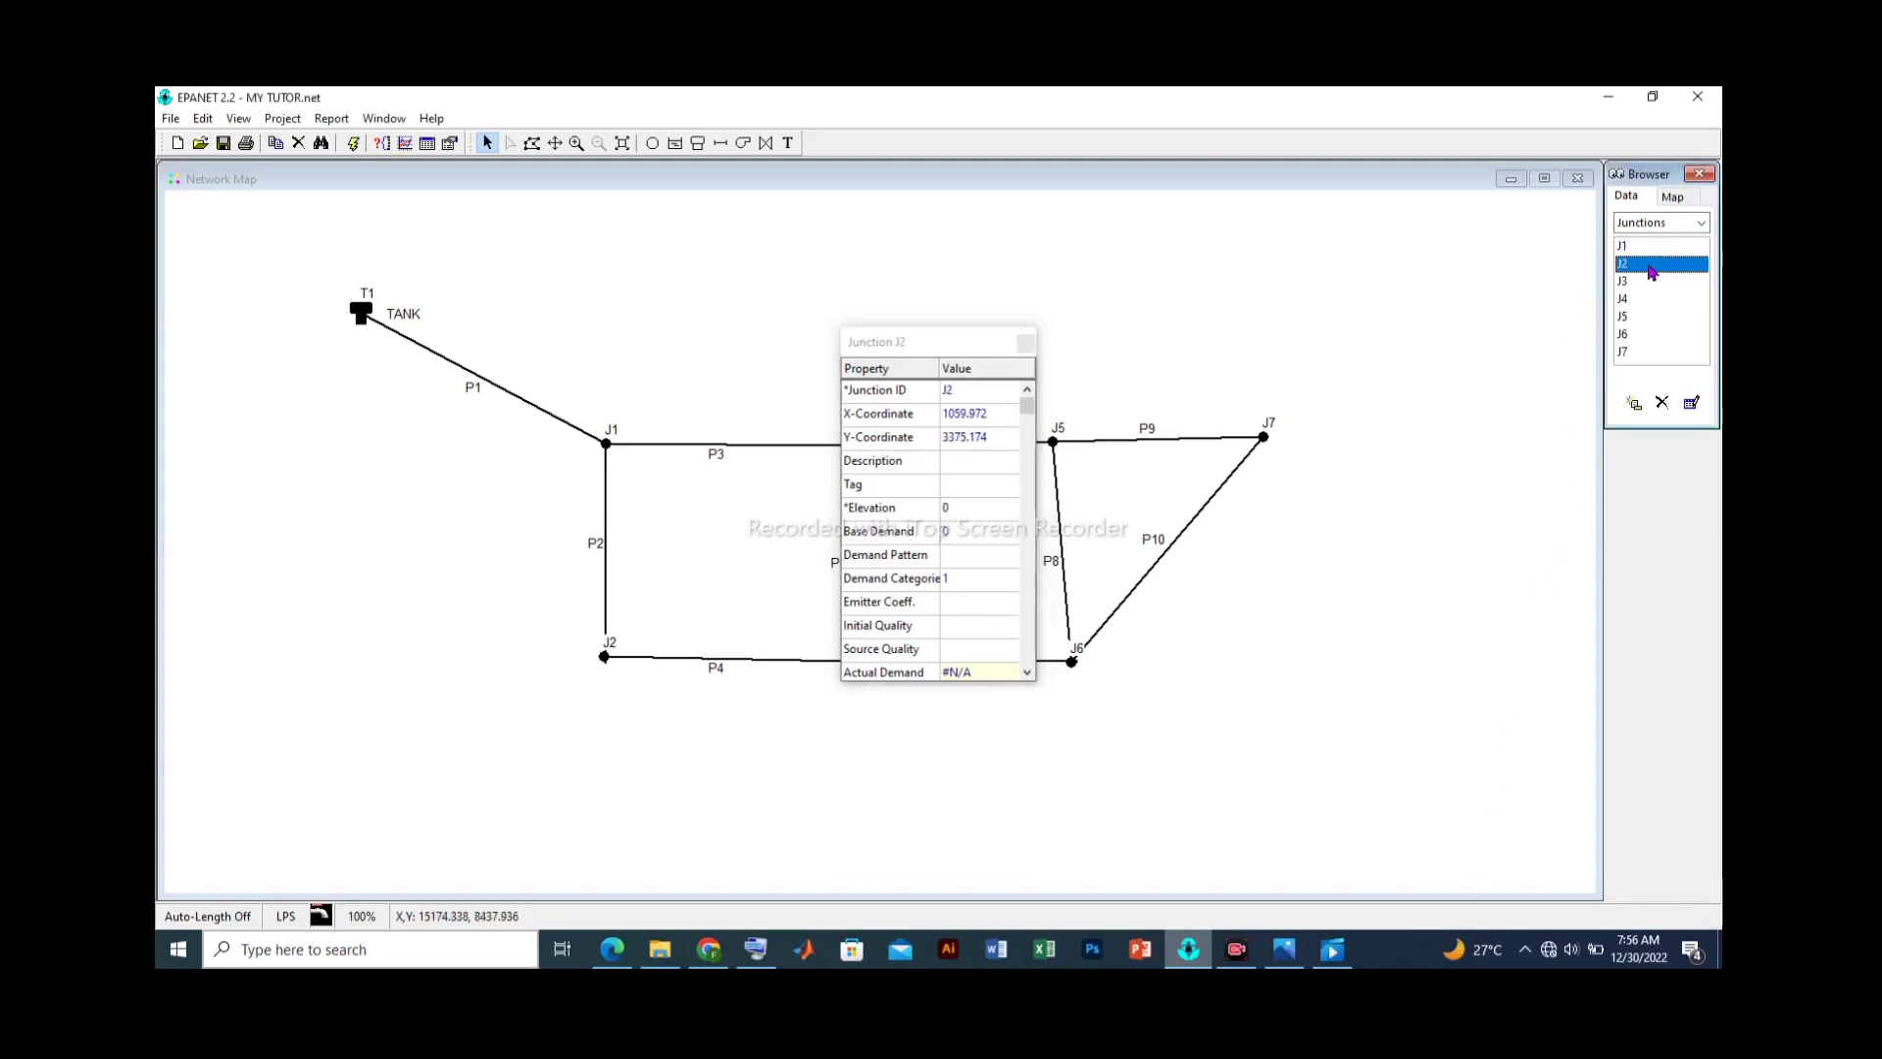
{"action": "left_click", "coordinate": [965, 509]}
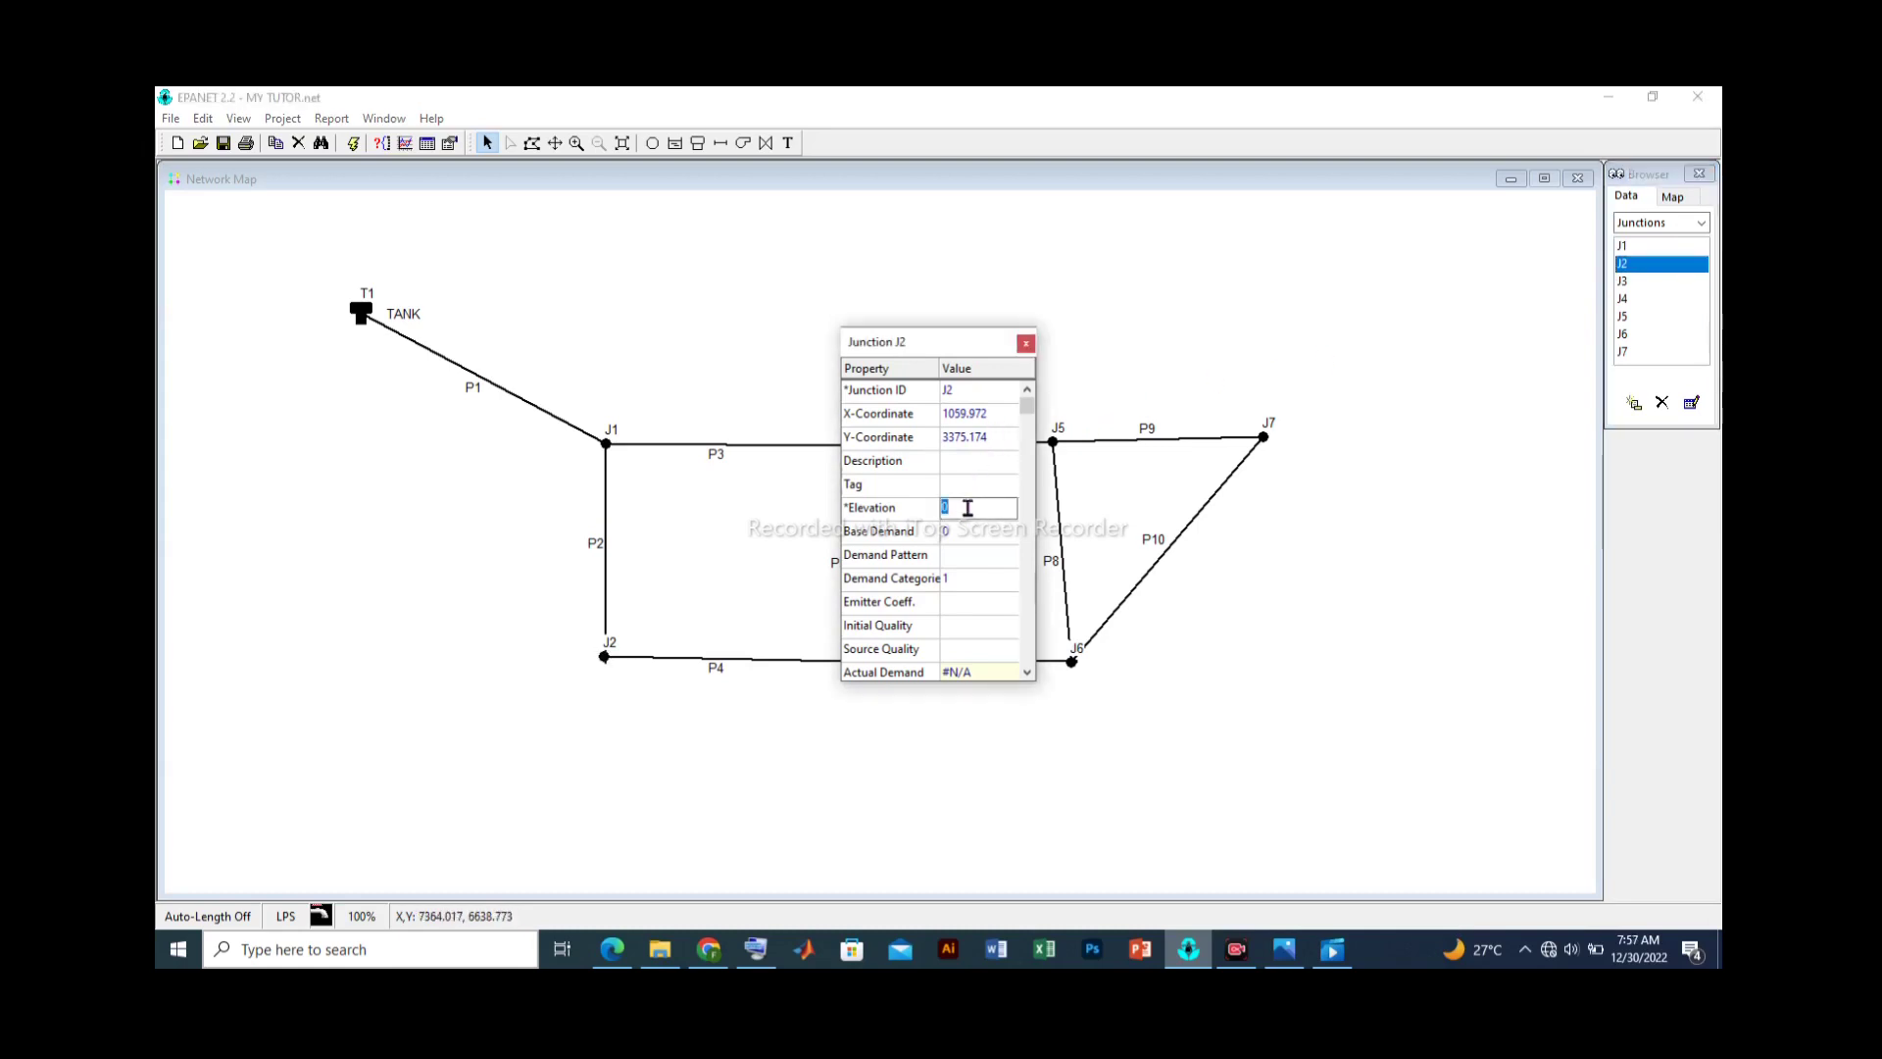
{"action": "type", "text": "35"}
{"action": "left_click", "coordinate": [1637, 286]}
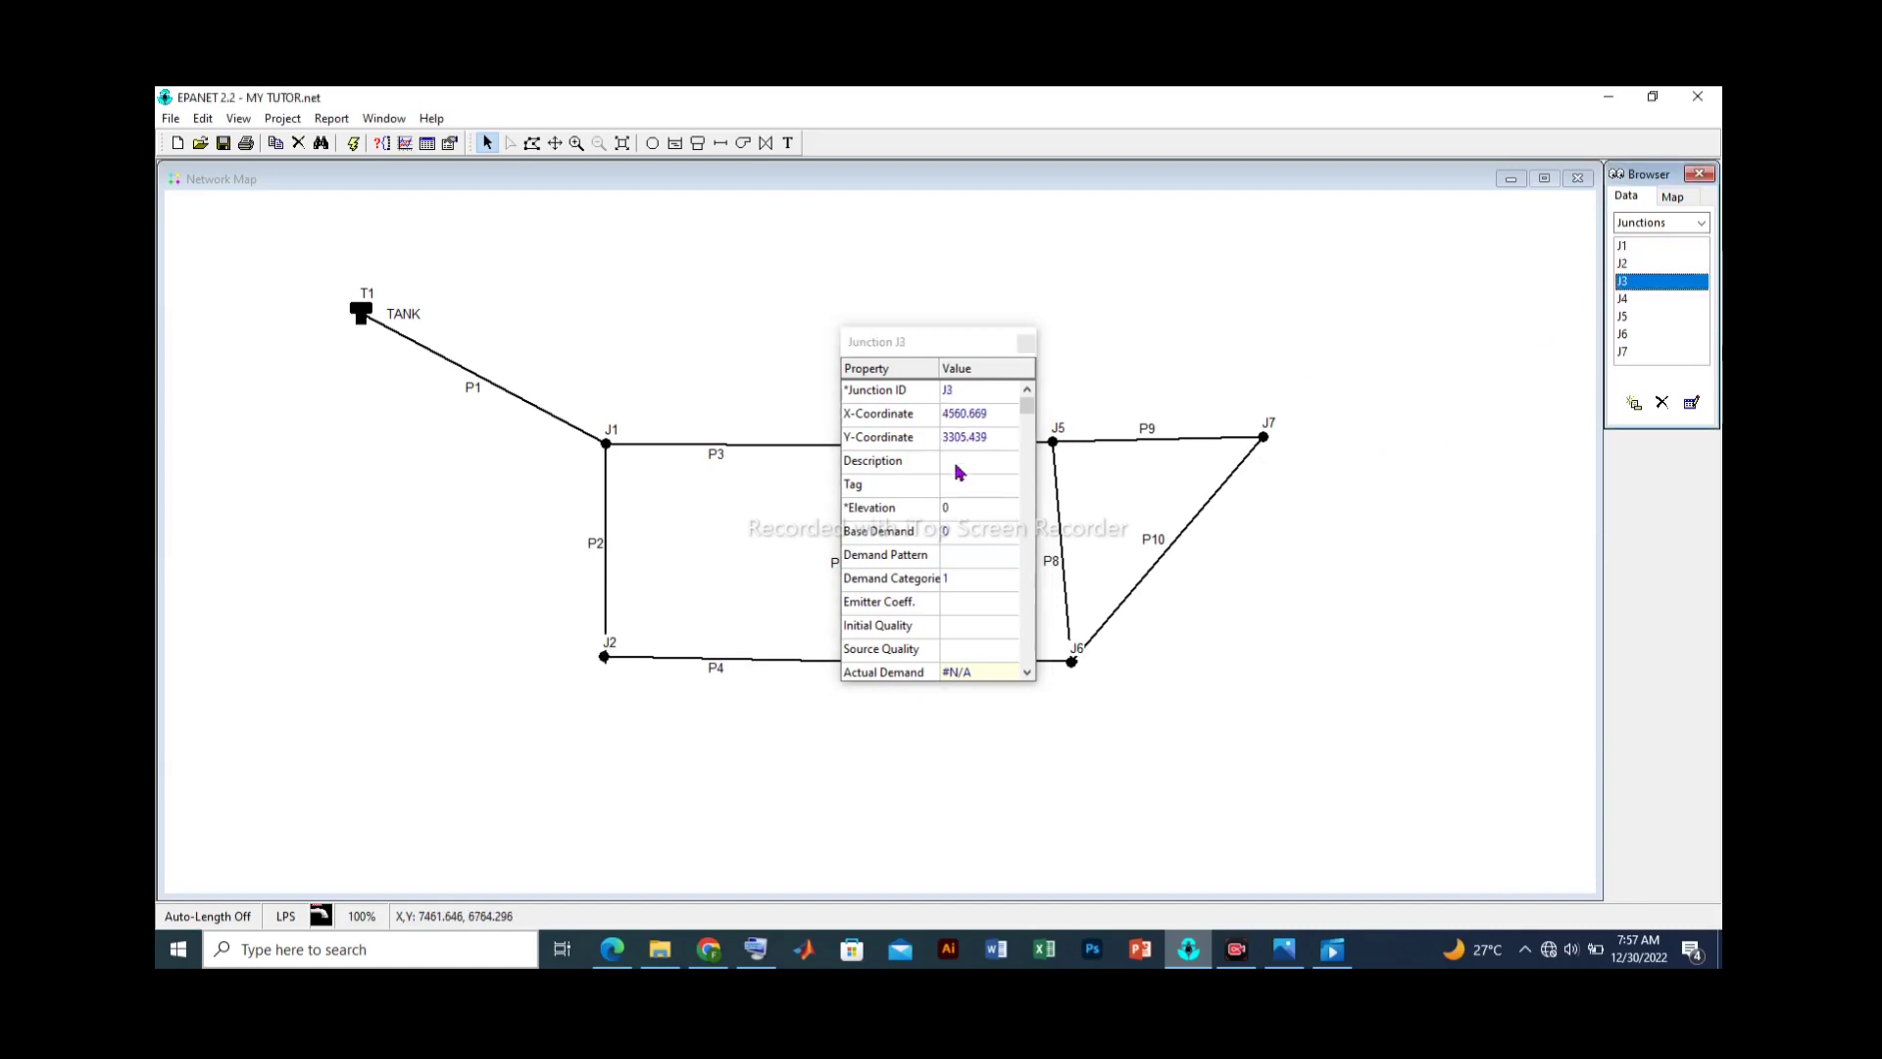
{"action": "left_click", "coordinate": [960, 507]}
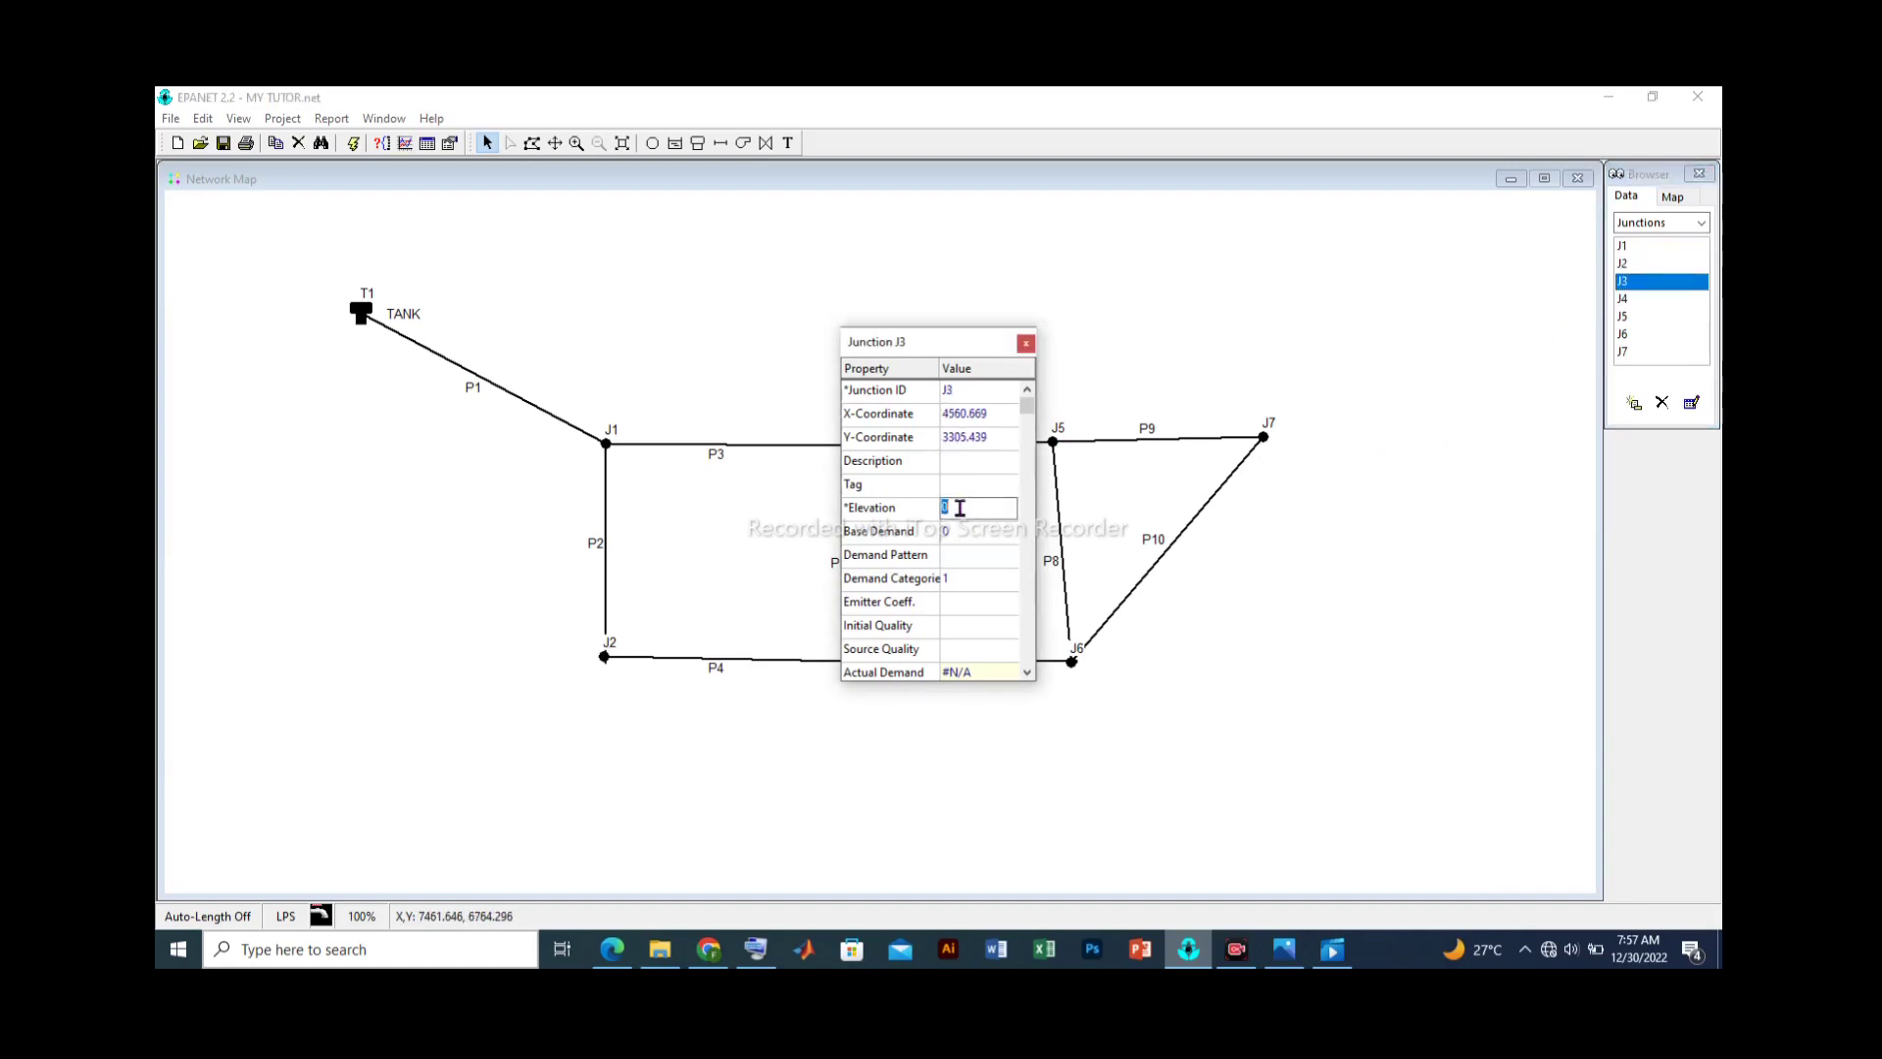
{"action": "type", "text": "34"}
{"action": "left_click", "coordinate": [1637, 303]}
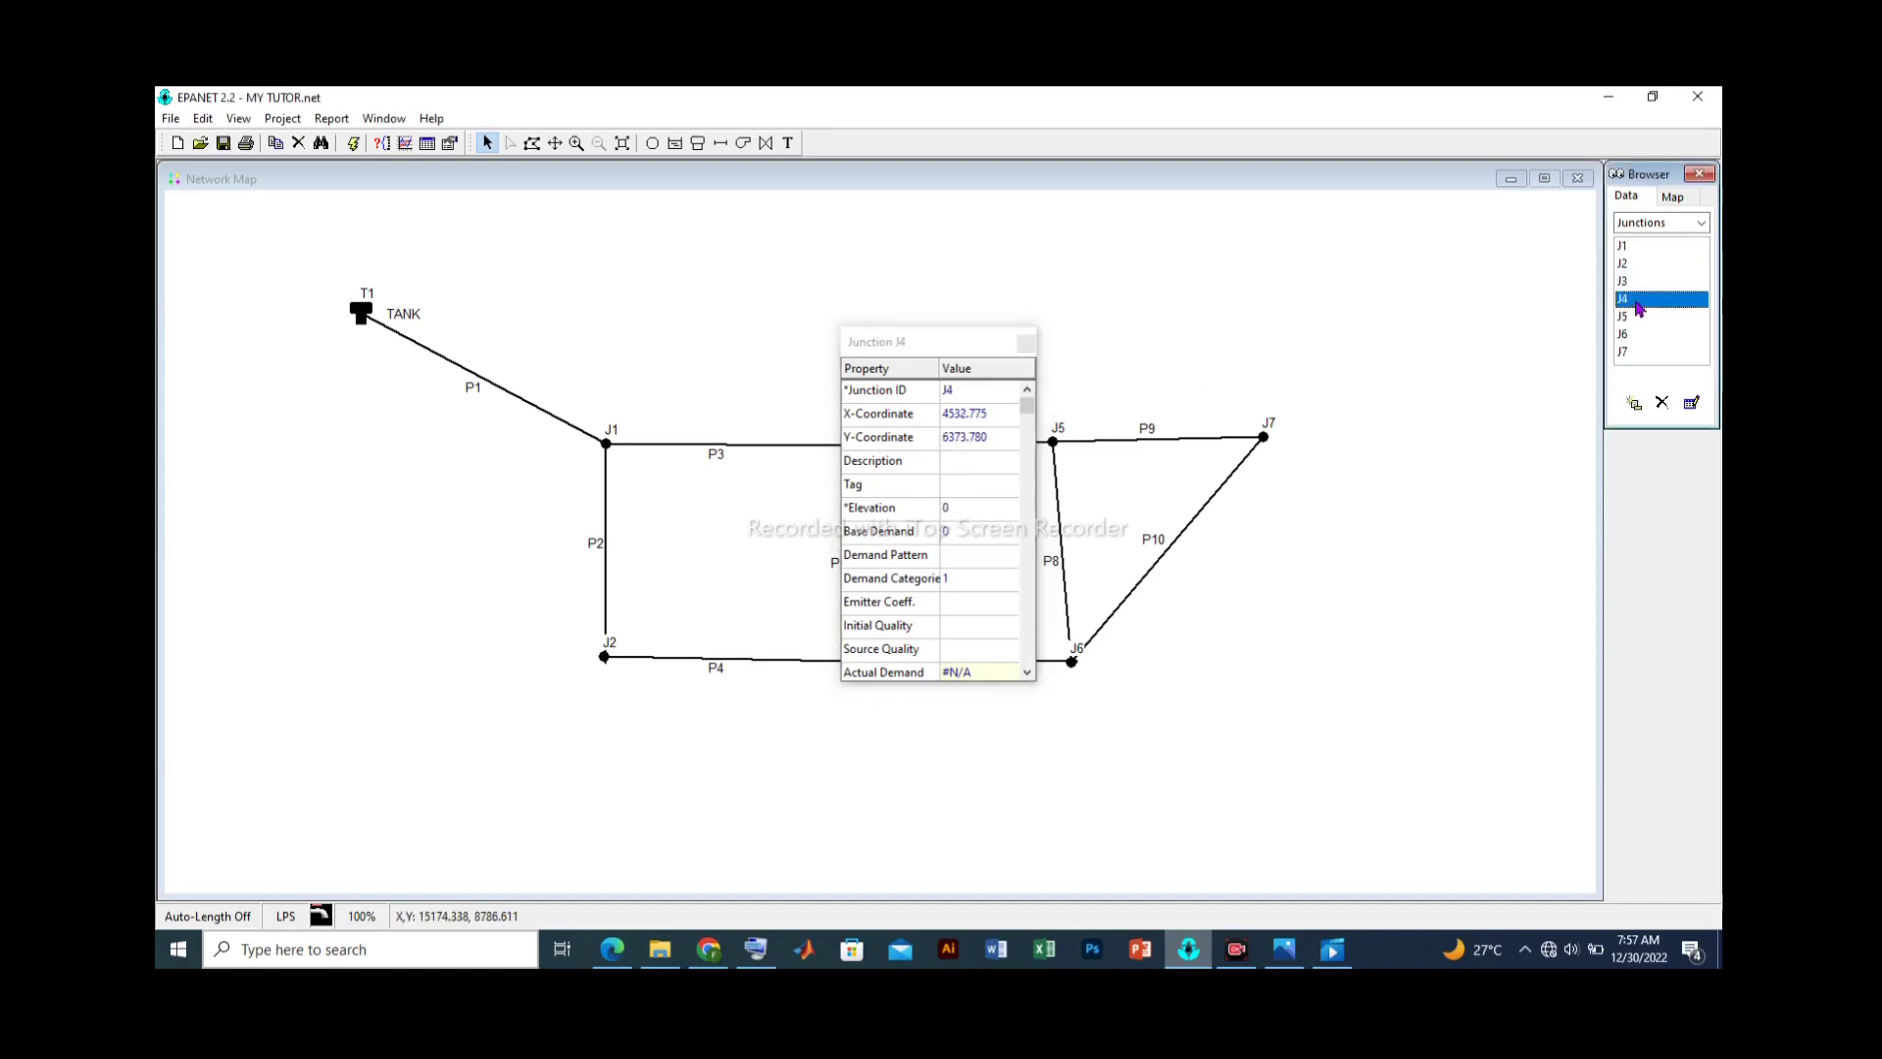
{"action": "left_click", "coordinate": [956, 506]}
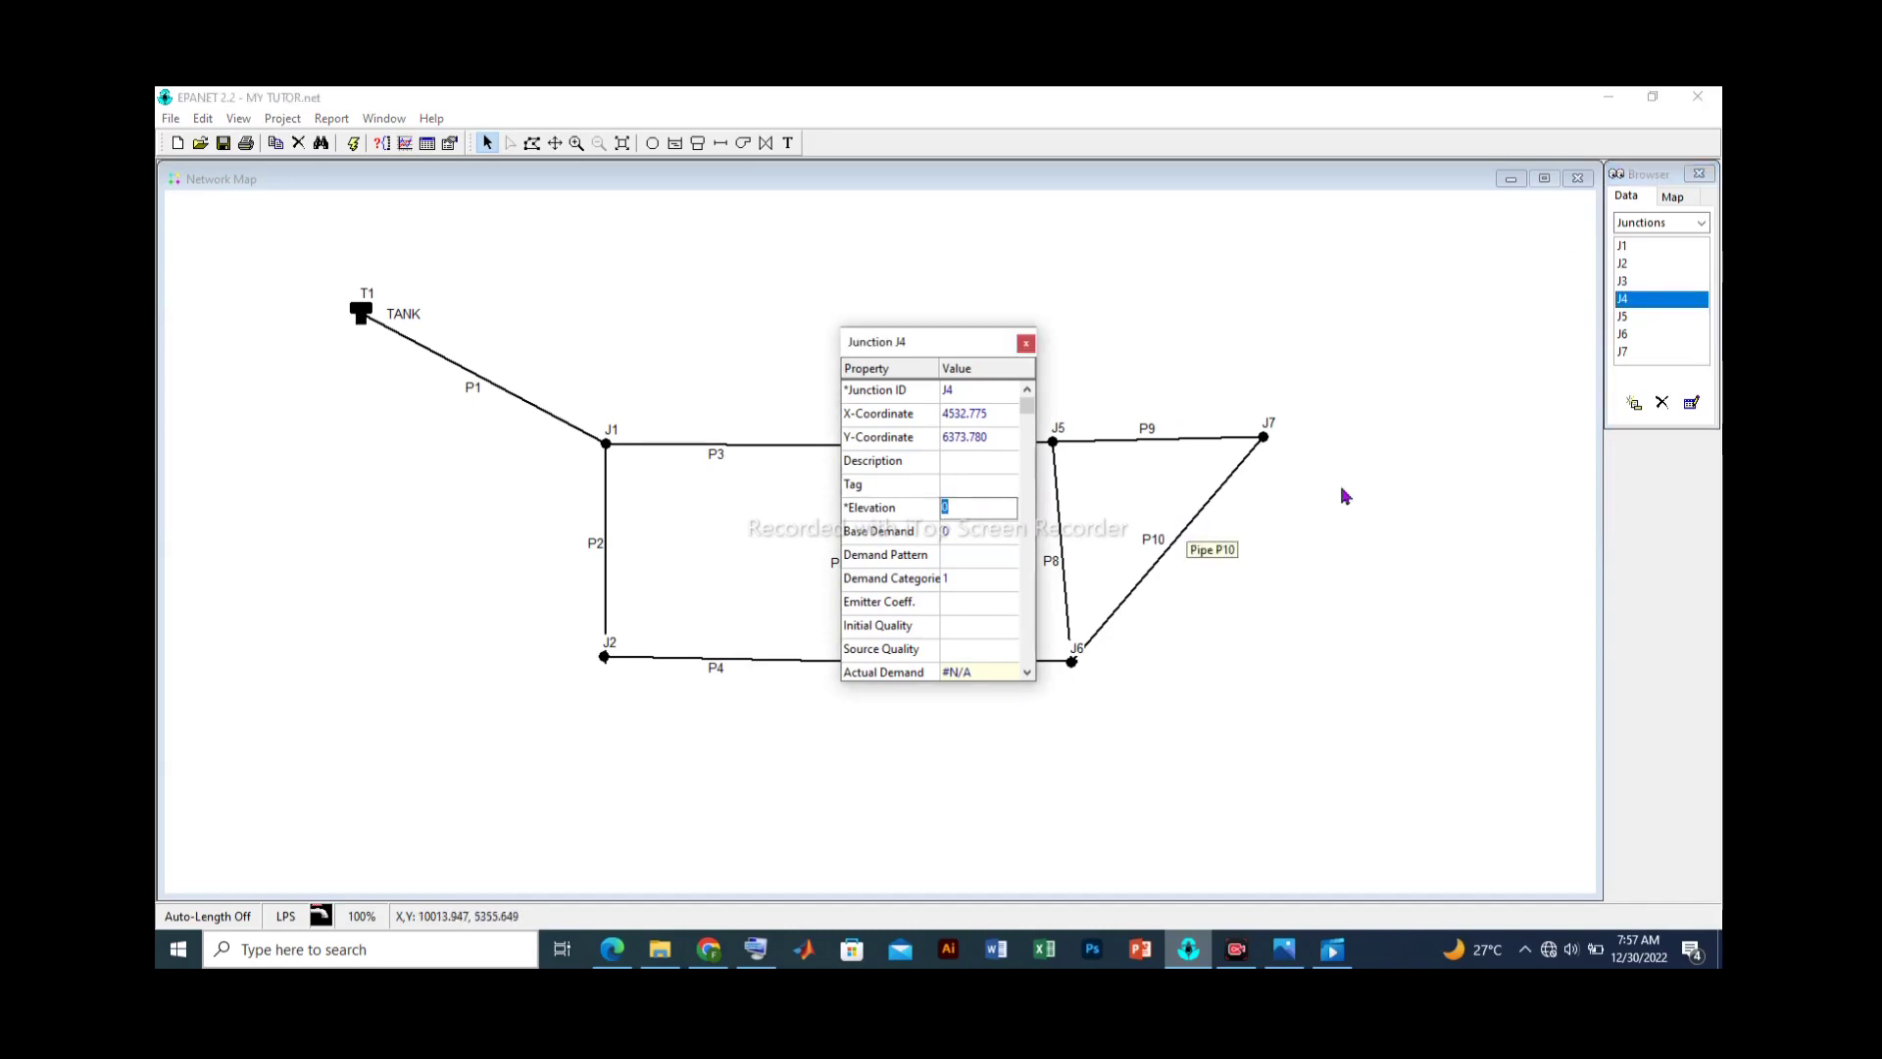
{"action": "type", "text": "33"}
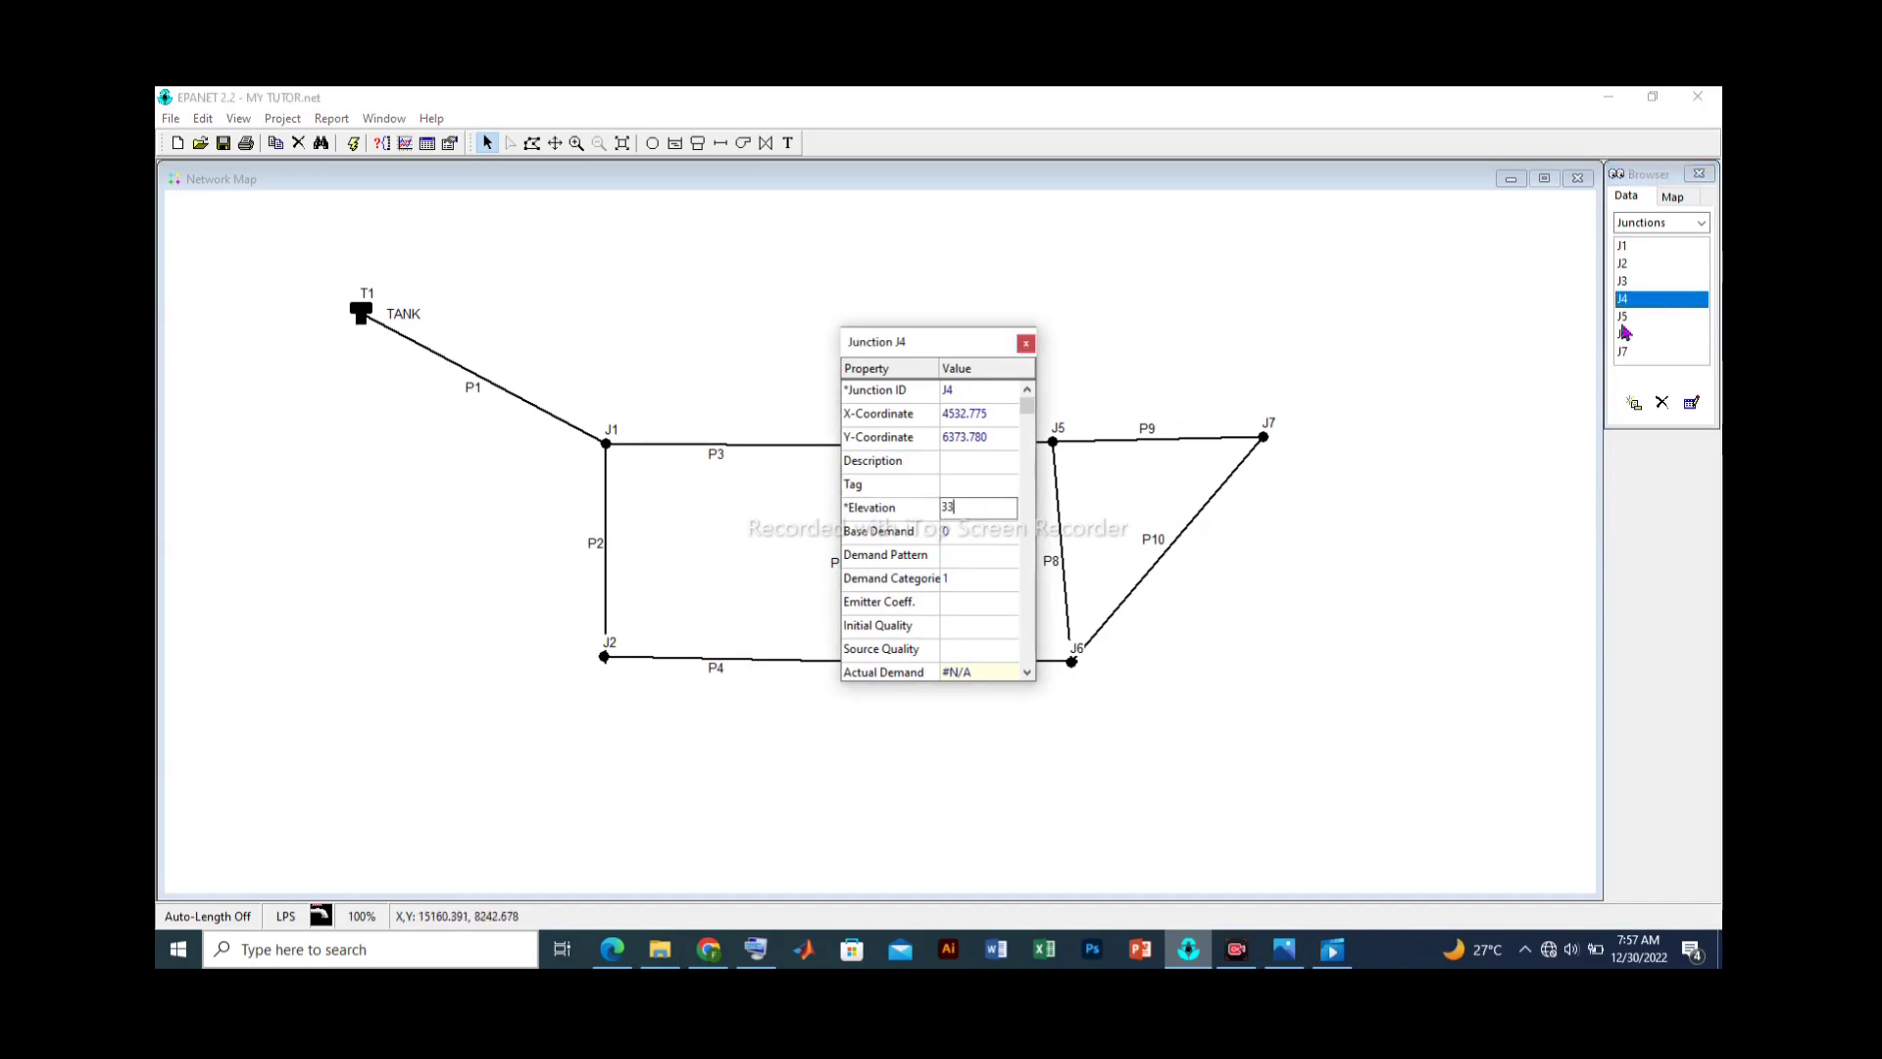
- Move the property sheet off the network and set junction J5's elevation to 32
{"action": "left_click_drag", "start_coordinate": [944, 345], "coordinate": [1396, 367]}
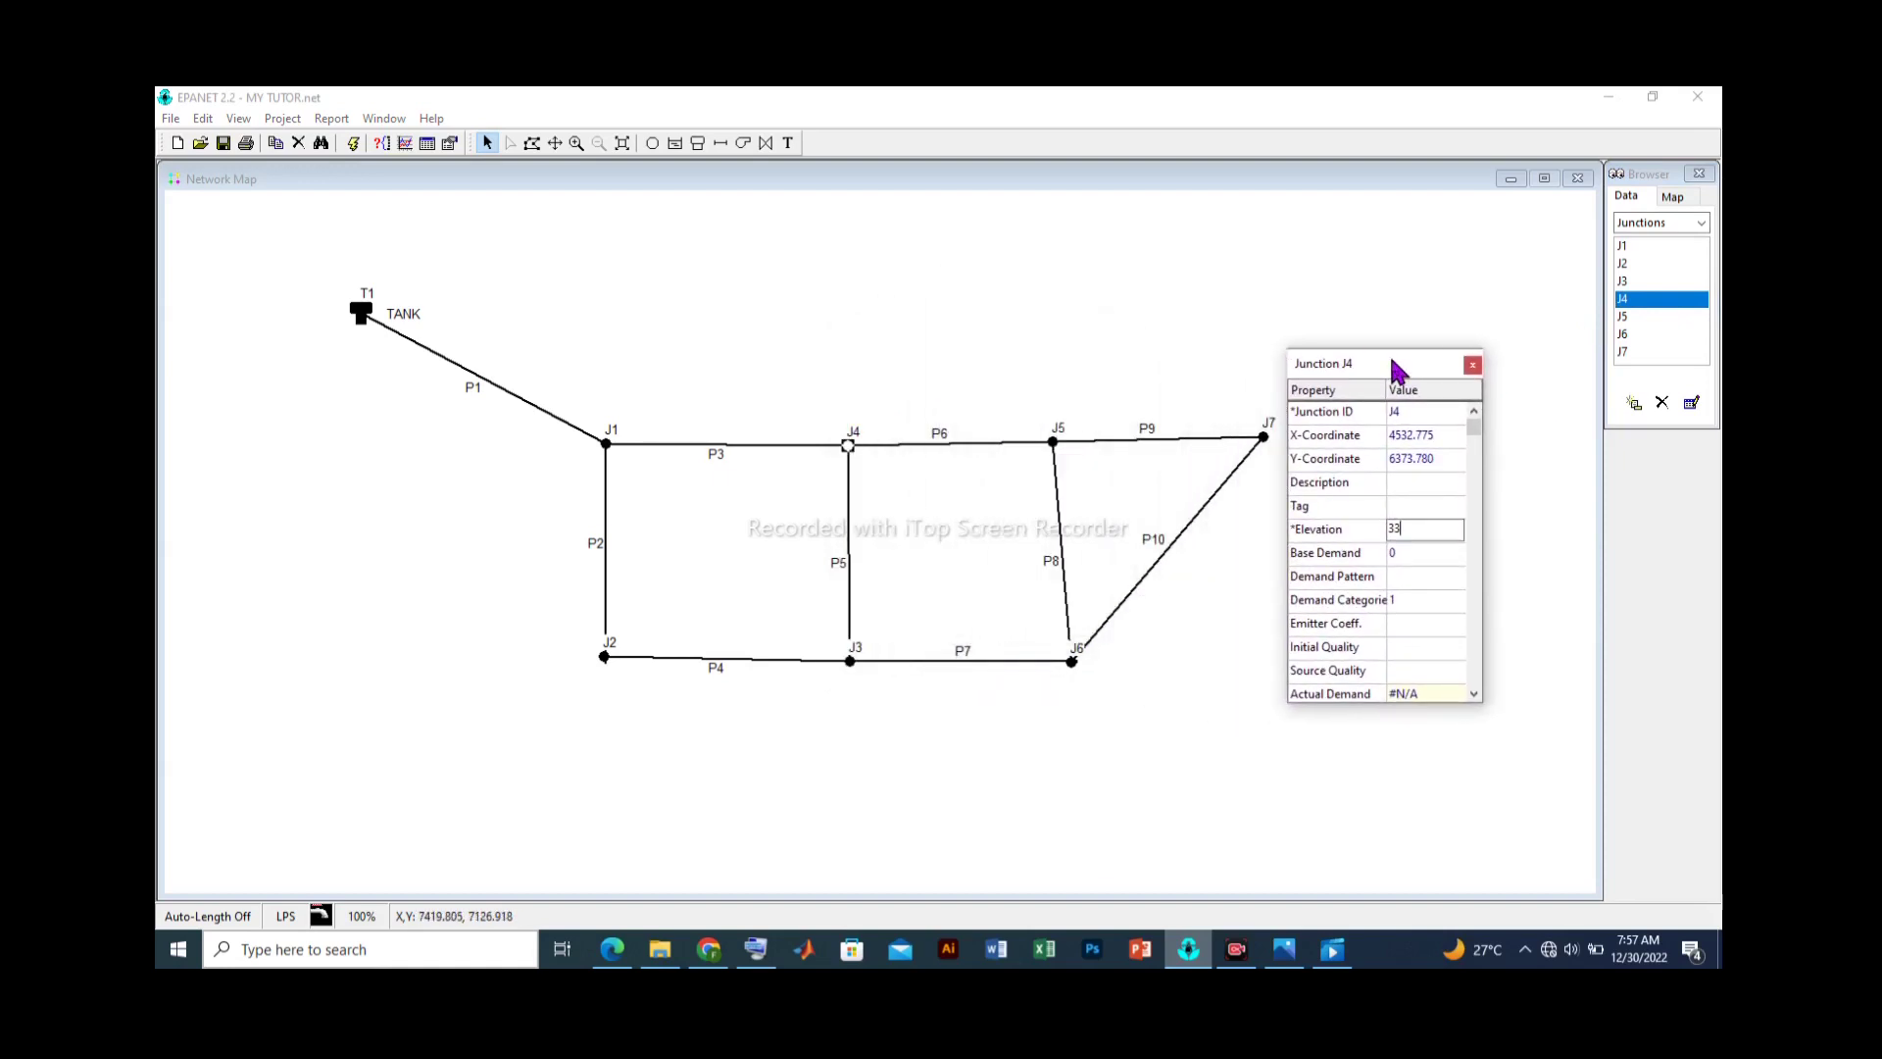
{"action": "left_click", "coordinate": [1635, 319]}
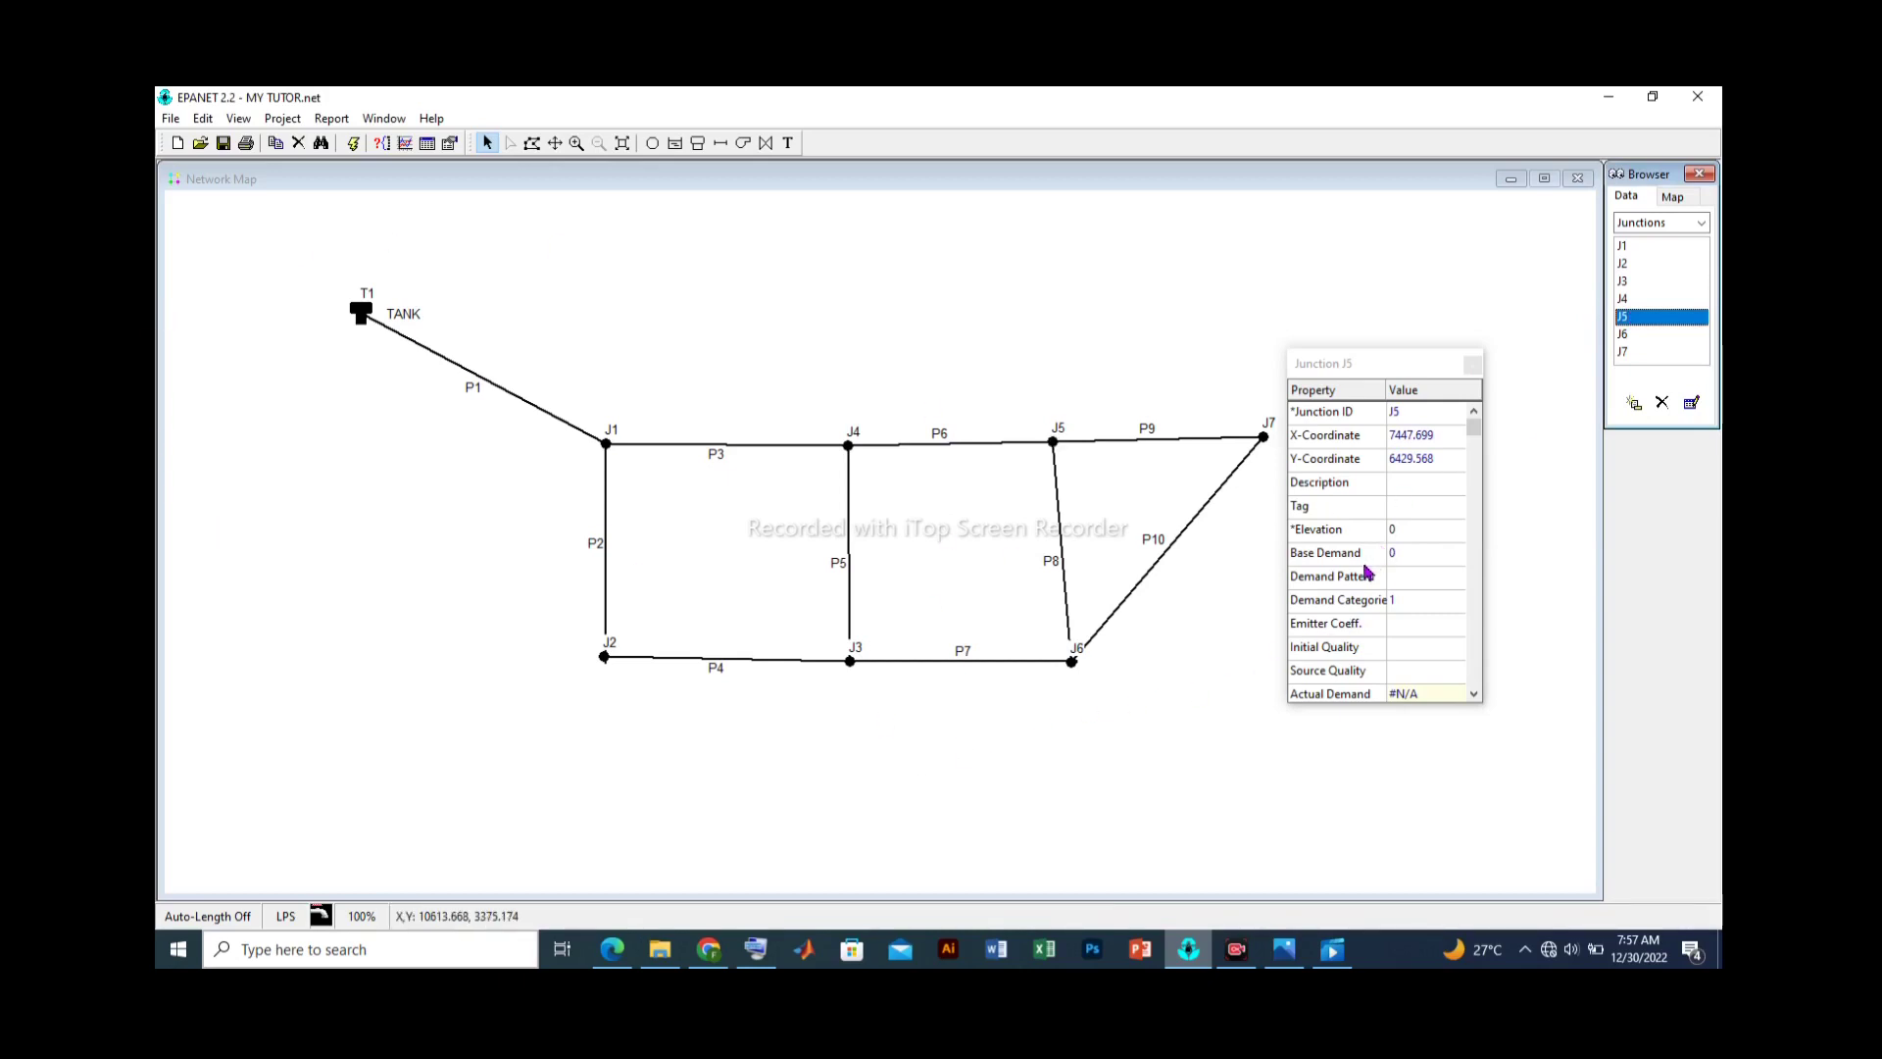
{"action": "left_click", "coordinate": [1403, 529]}
{"action": "type", "text": "32"}
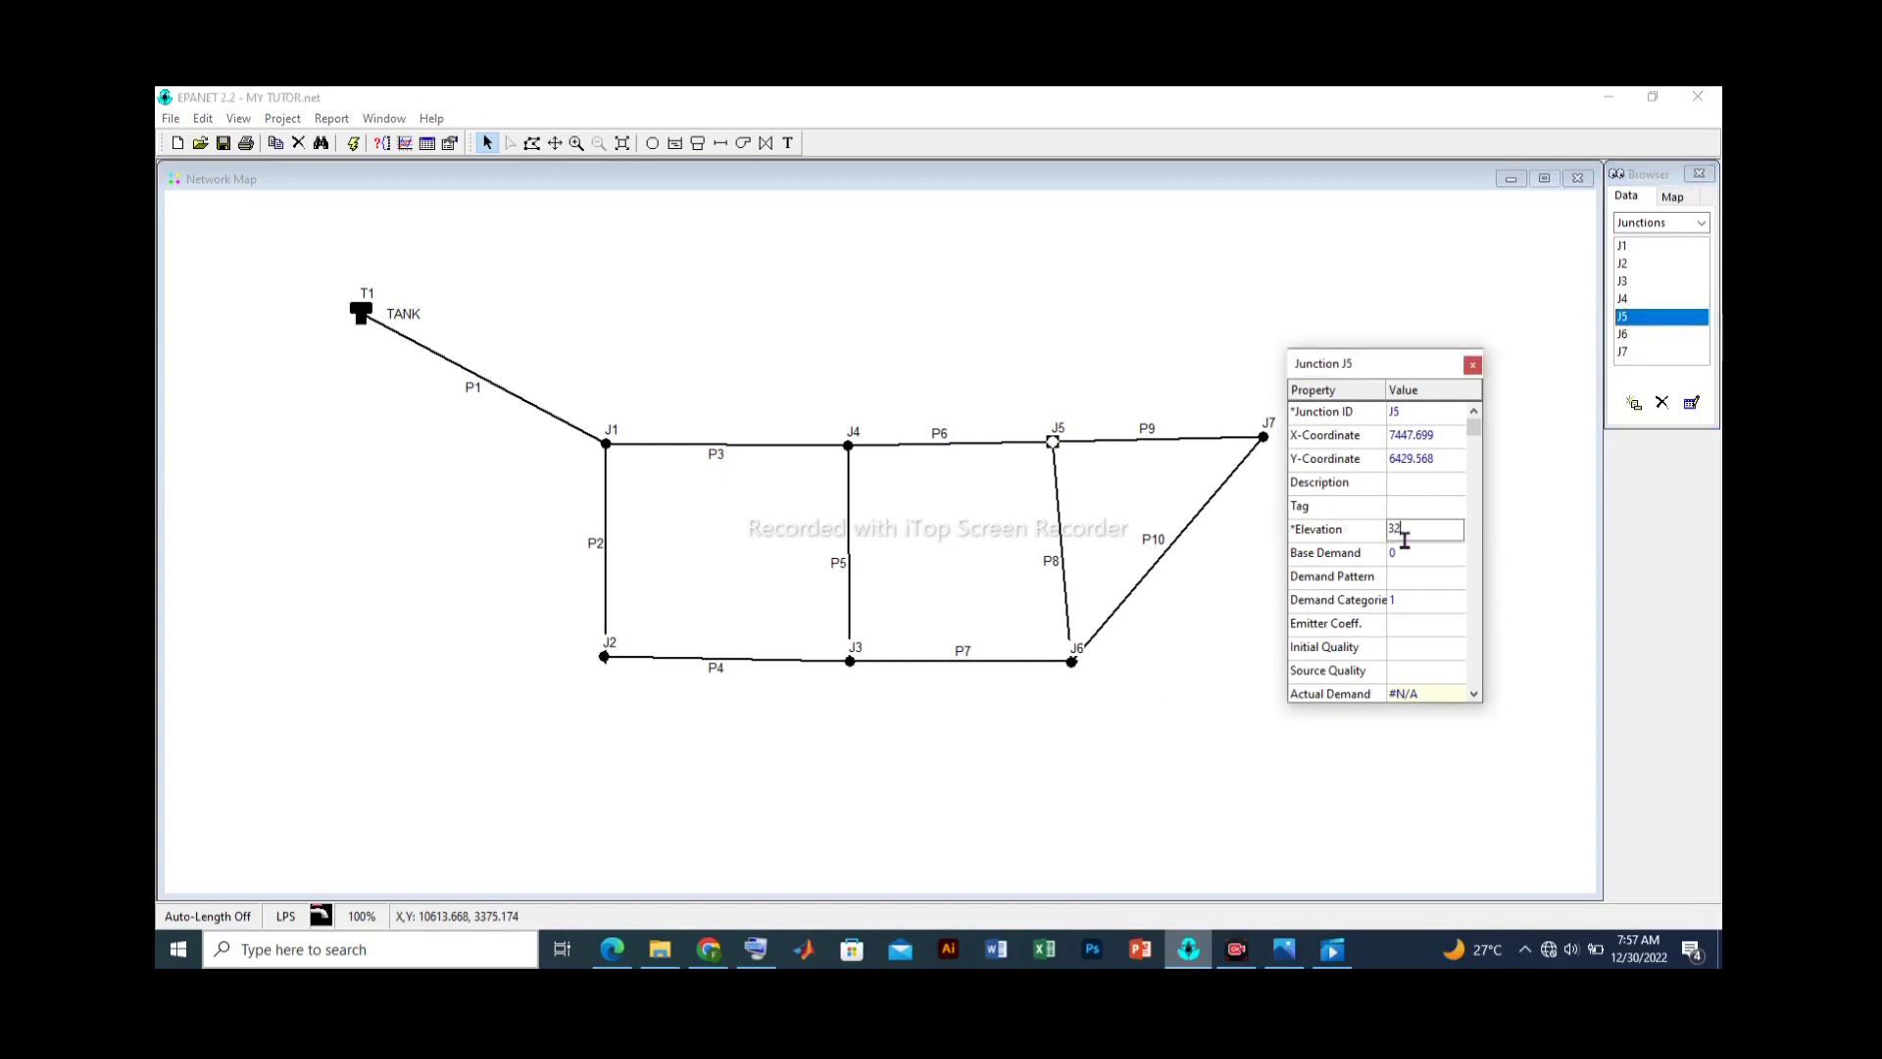
- Give junctions J6 and J7 an elevation of 31 and close the property editor
{"action": "left_click", "coordinate": [1647, 337]}
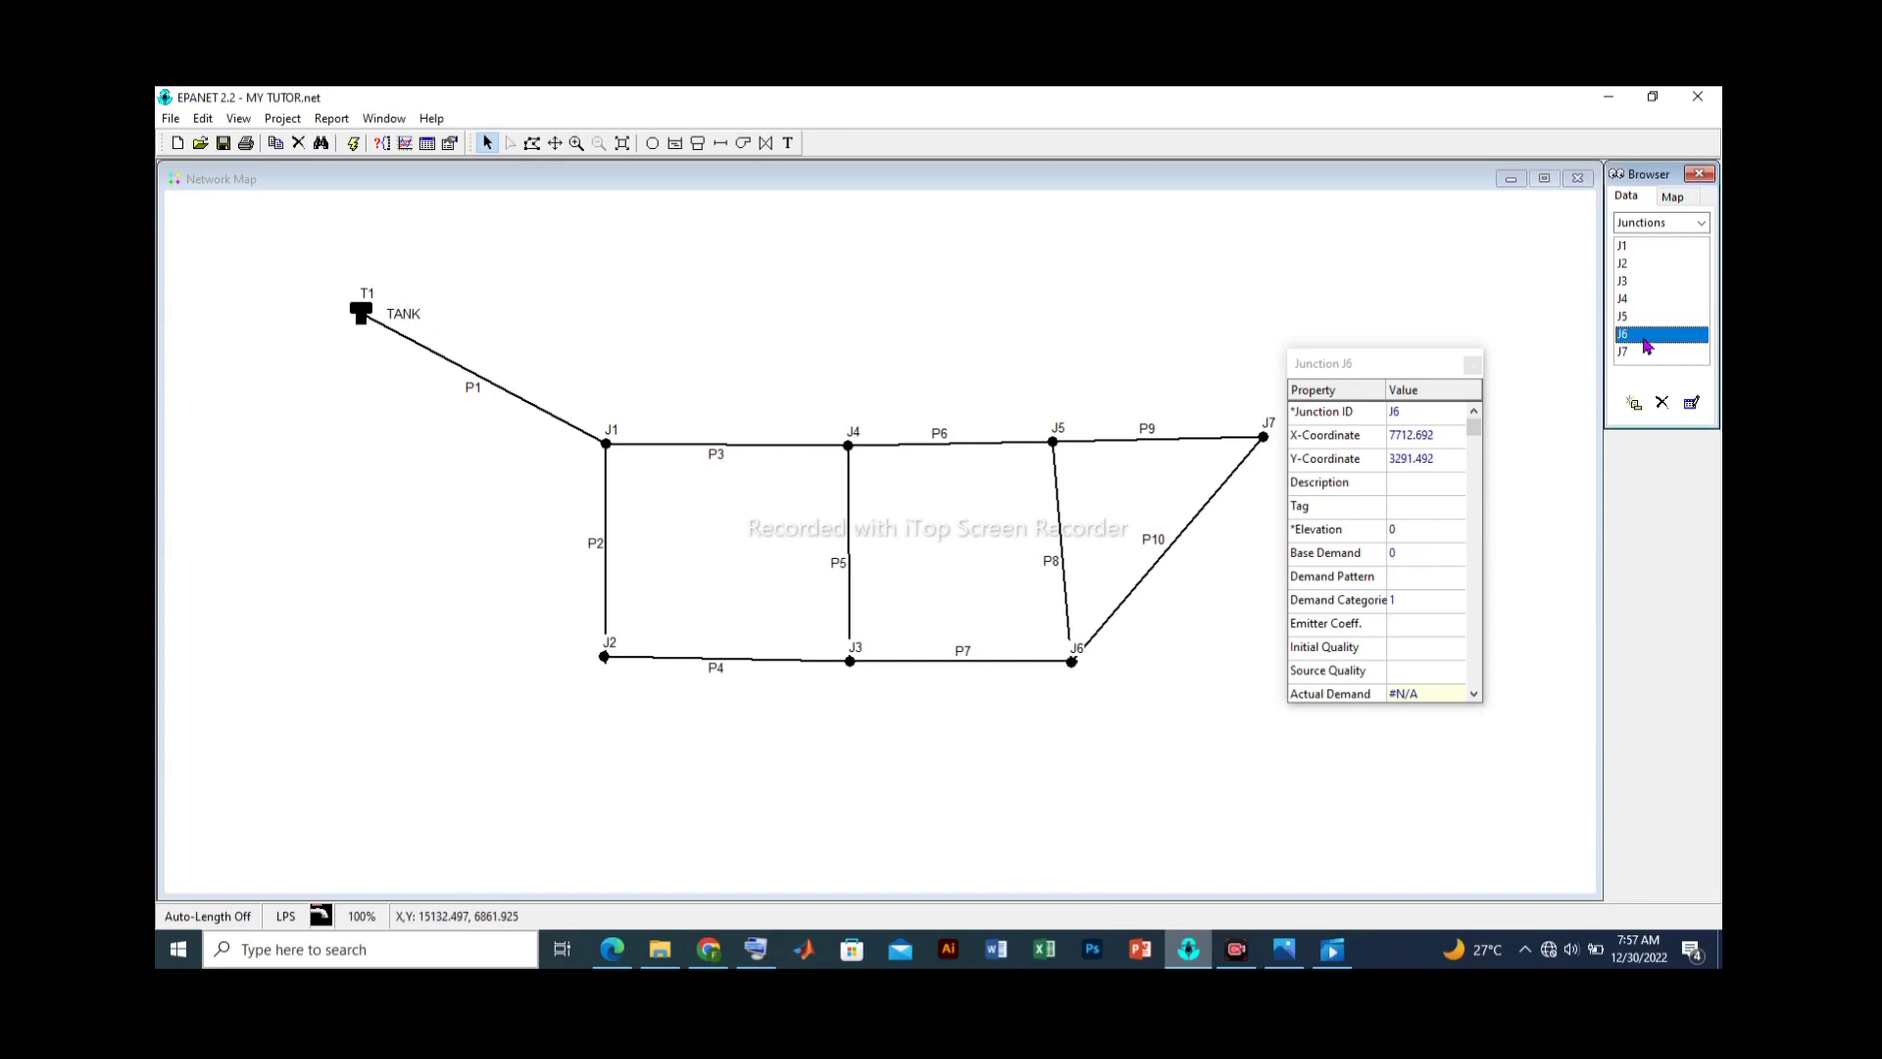
{"action": "left_click", "coordinate": [1627, 354]}
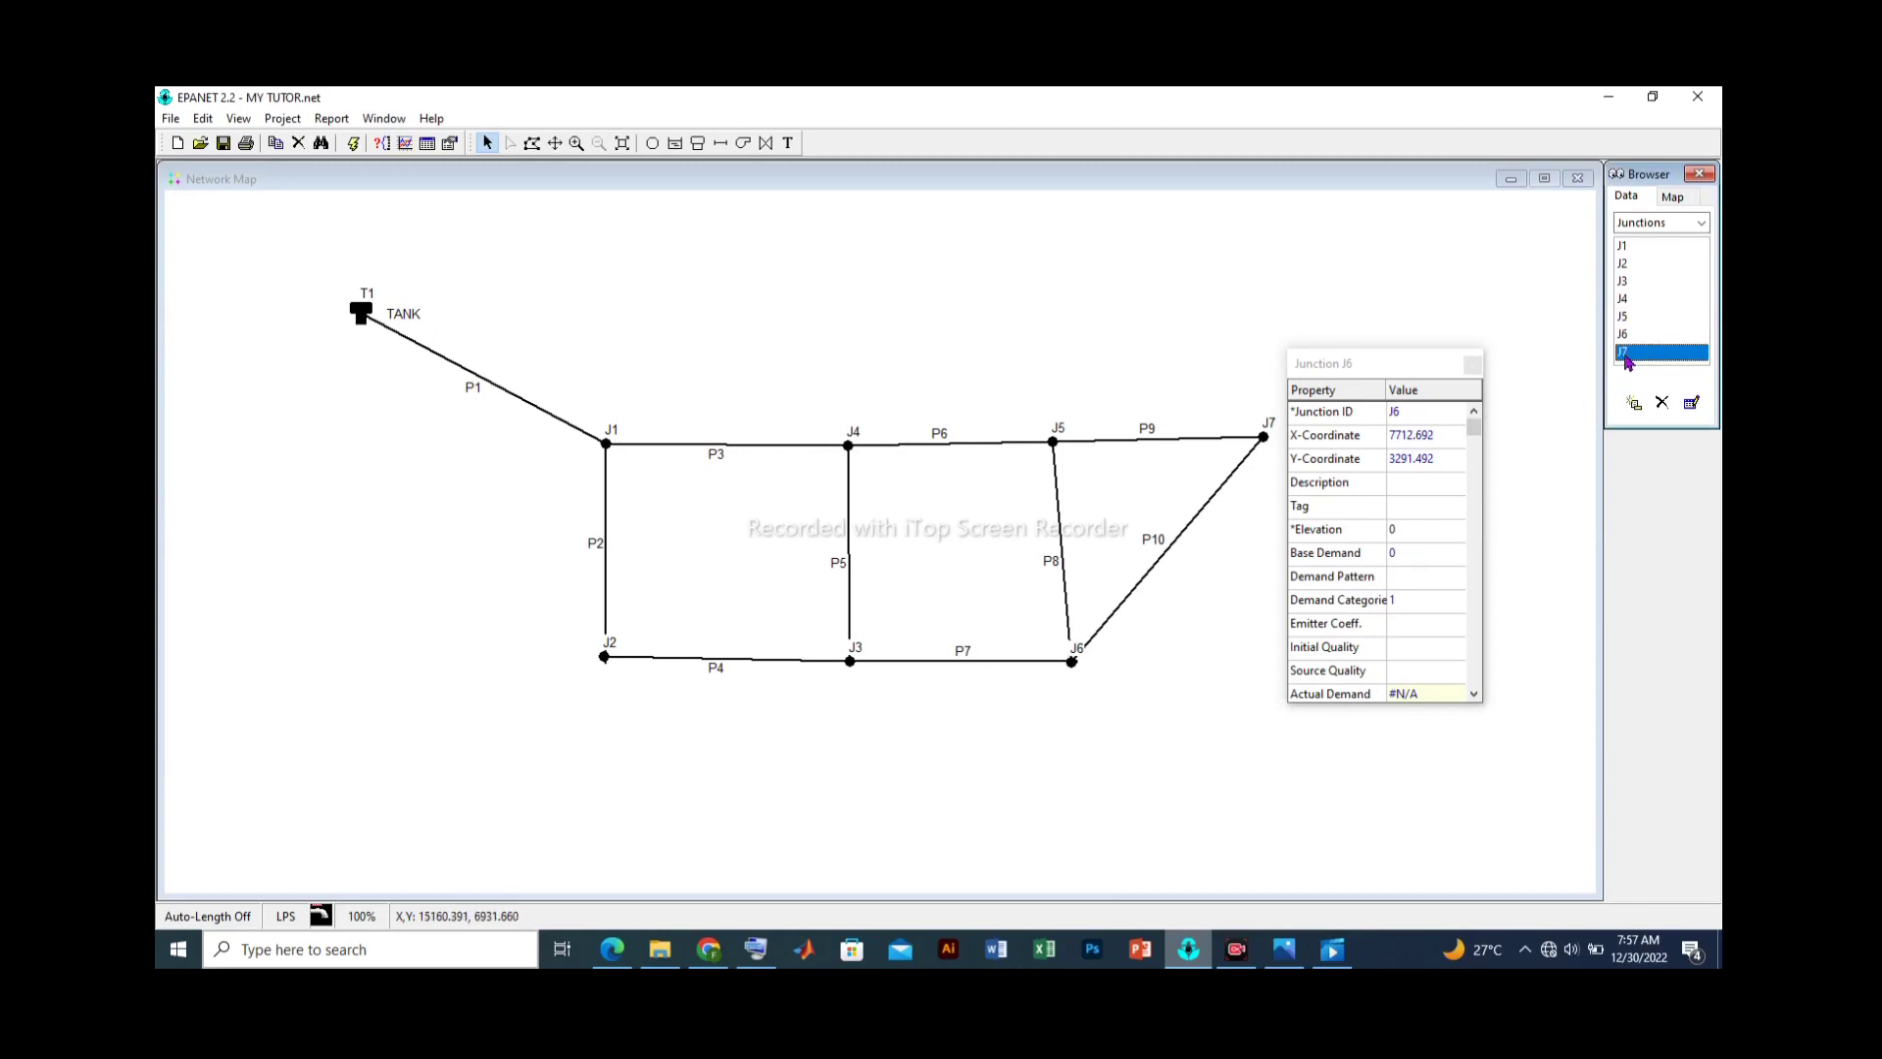
{"action": "left_click", "coordinate": [1392, 536]}
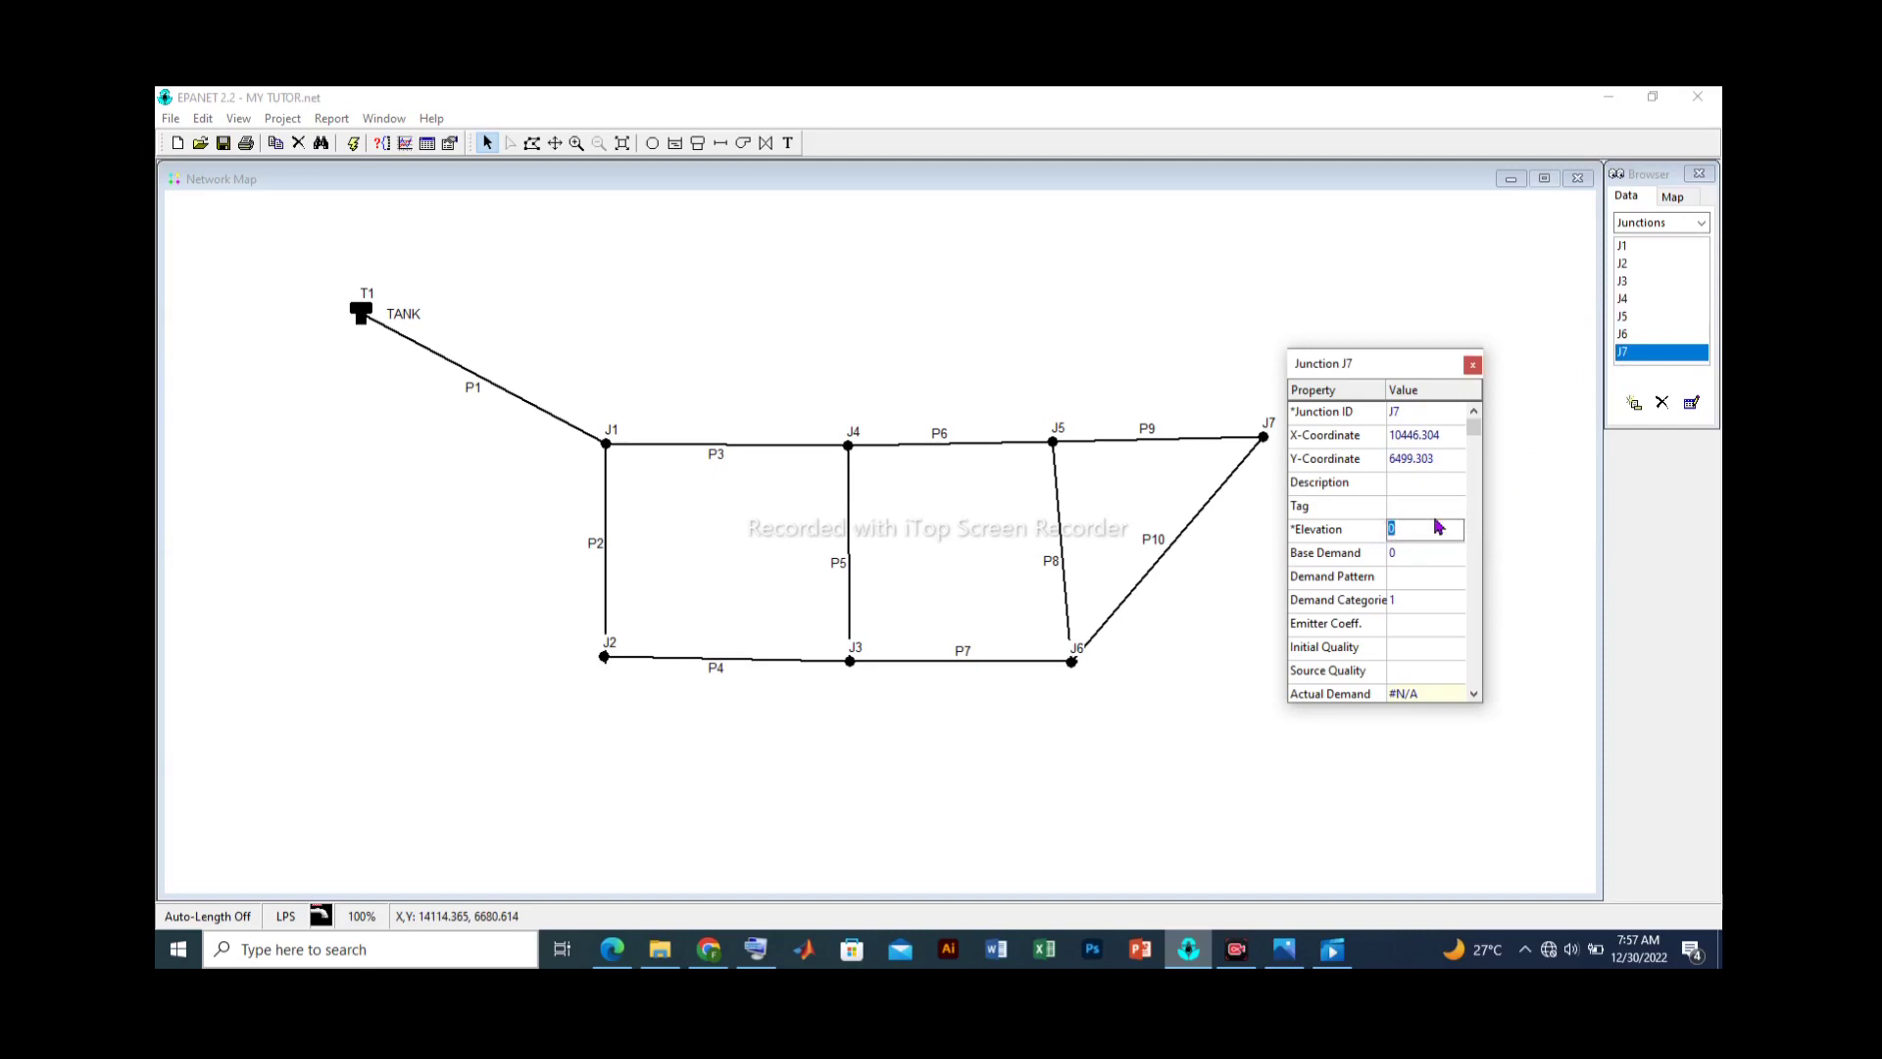
{"action": "left_click", "coordinate": [1429, 508]}
{"action": "left_click", "coordinate": [1632, 335]}
{"action": "left_click", "coordinate": [1445, 527]}
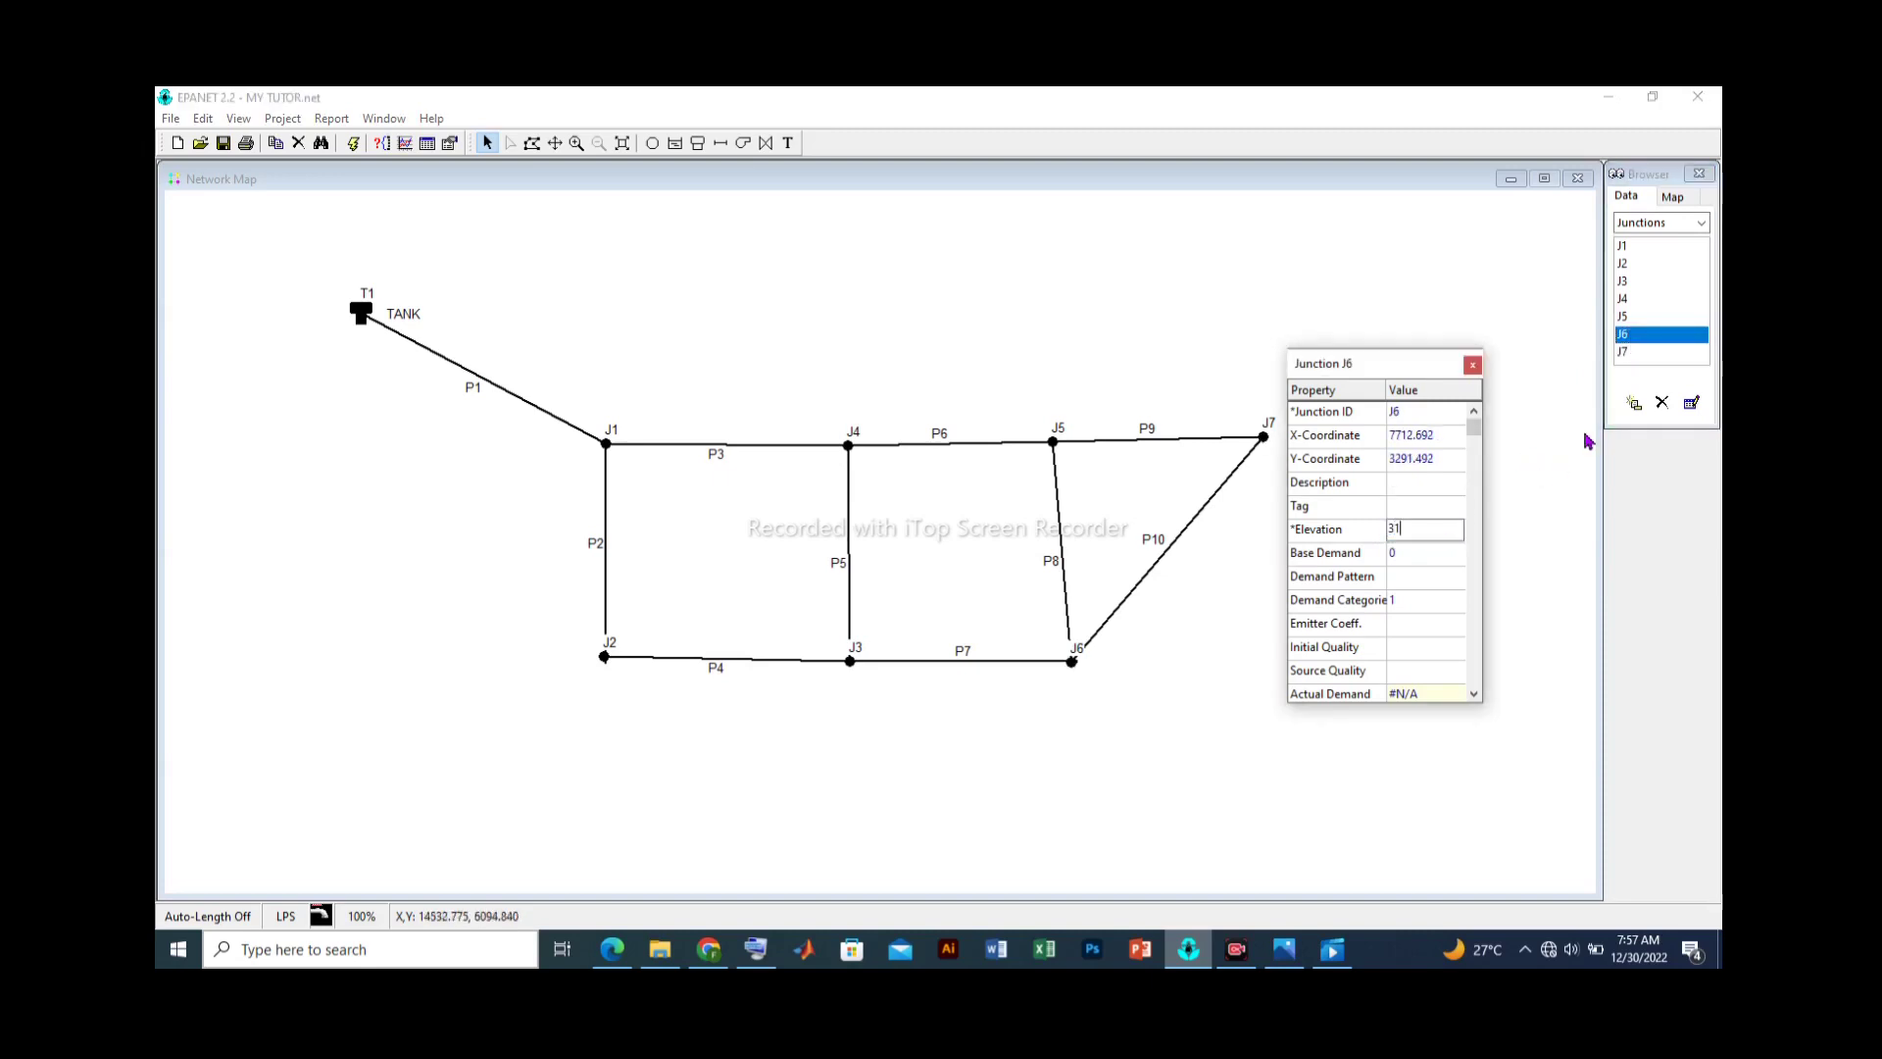
{"action": "left_click", "coordinate": [1627, 353]}
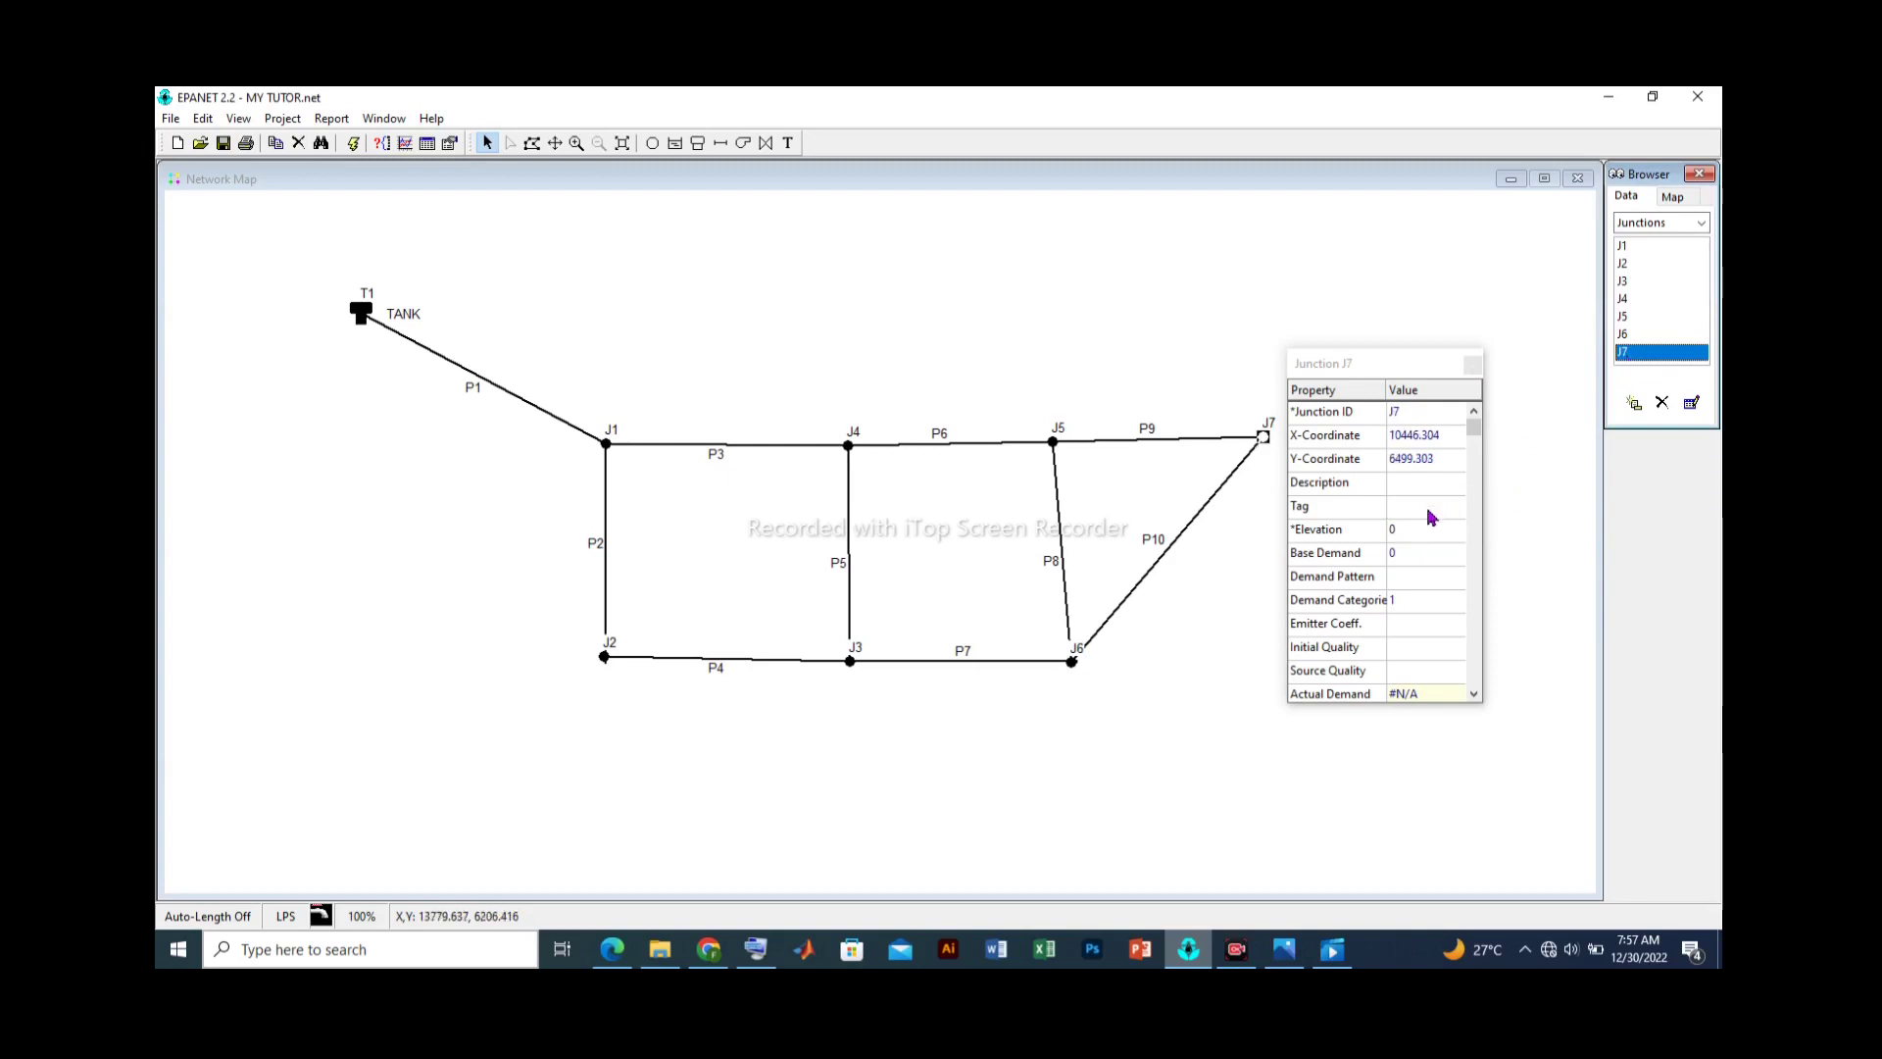
{"action": "left_click", "coordinate": [1421, 529]}
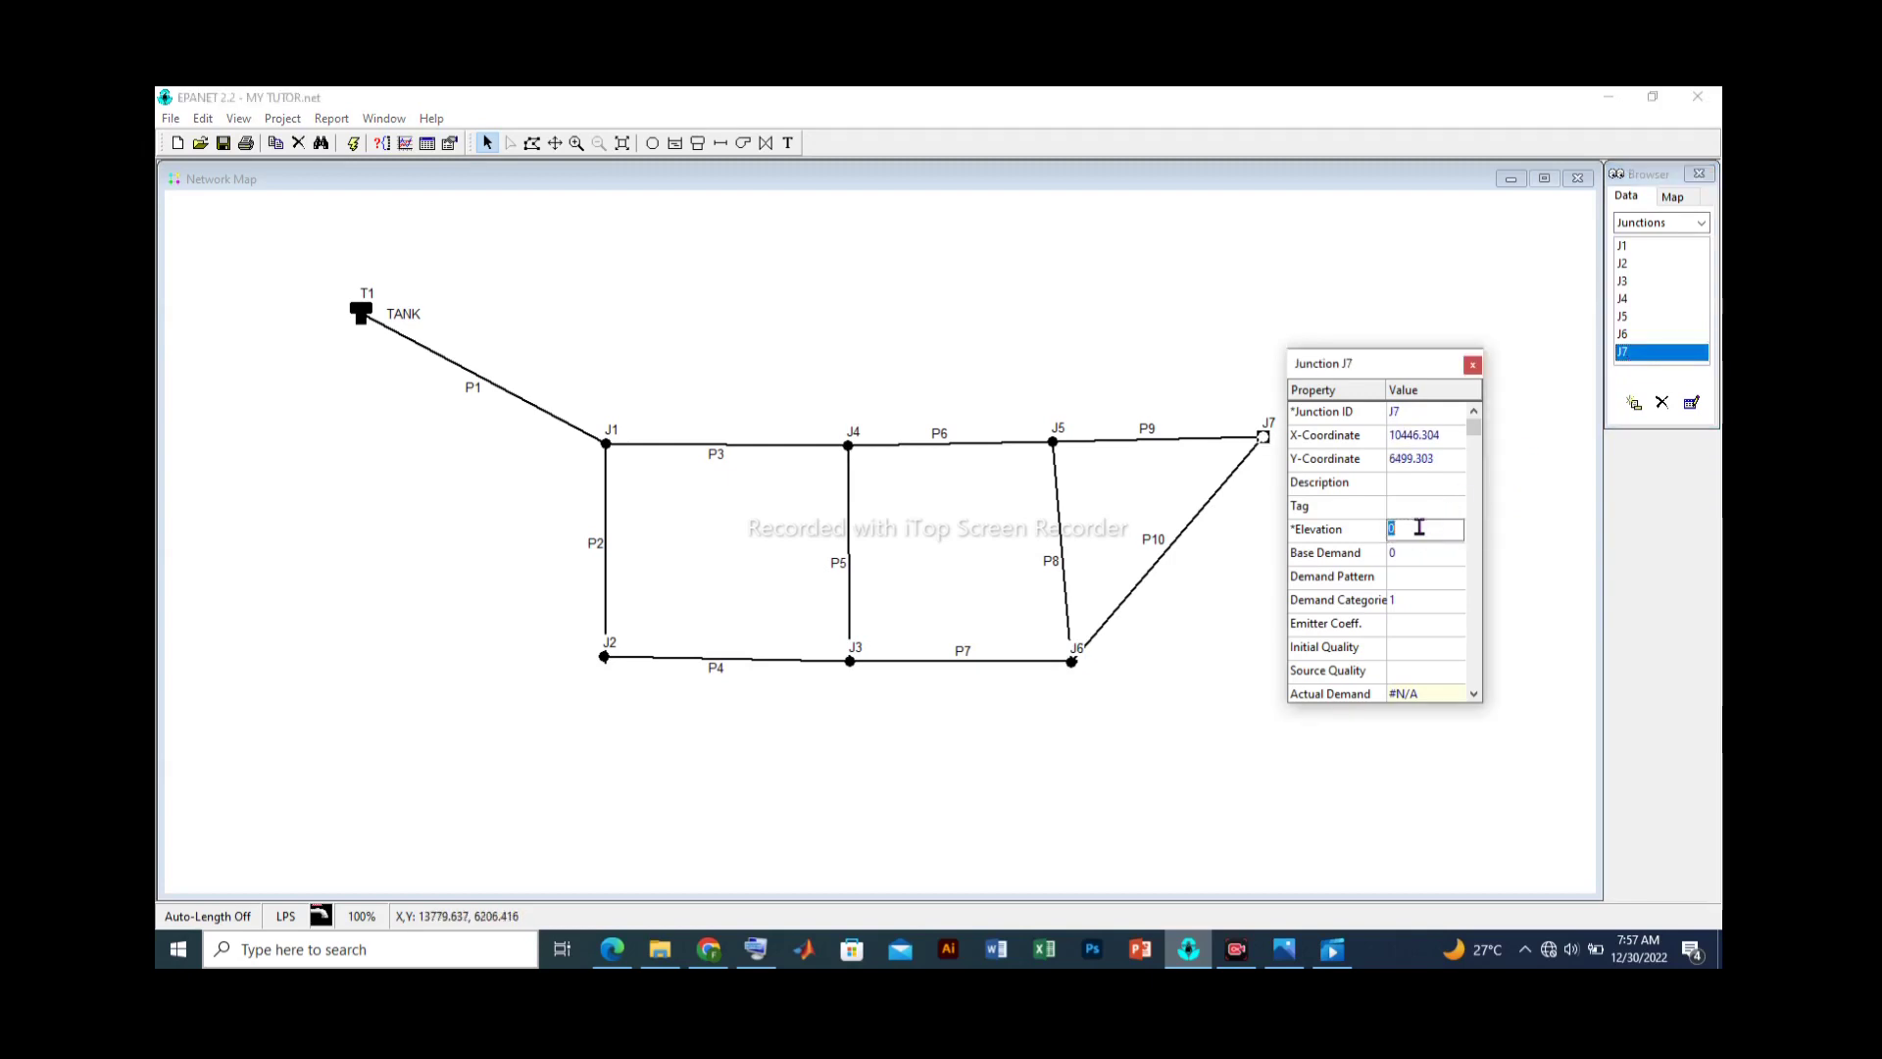
{"action": "type", "text": "31"}
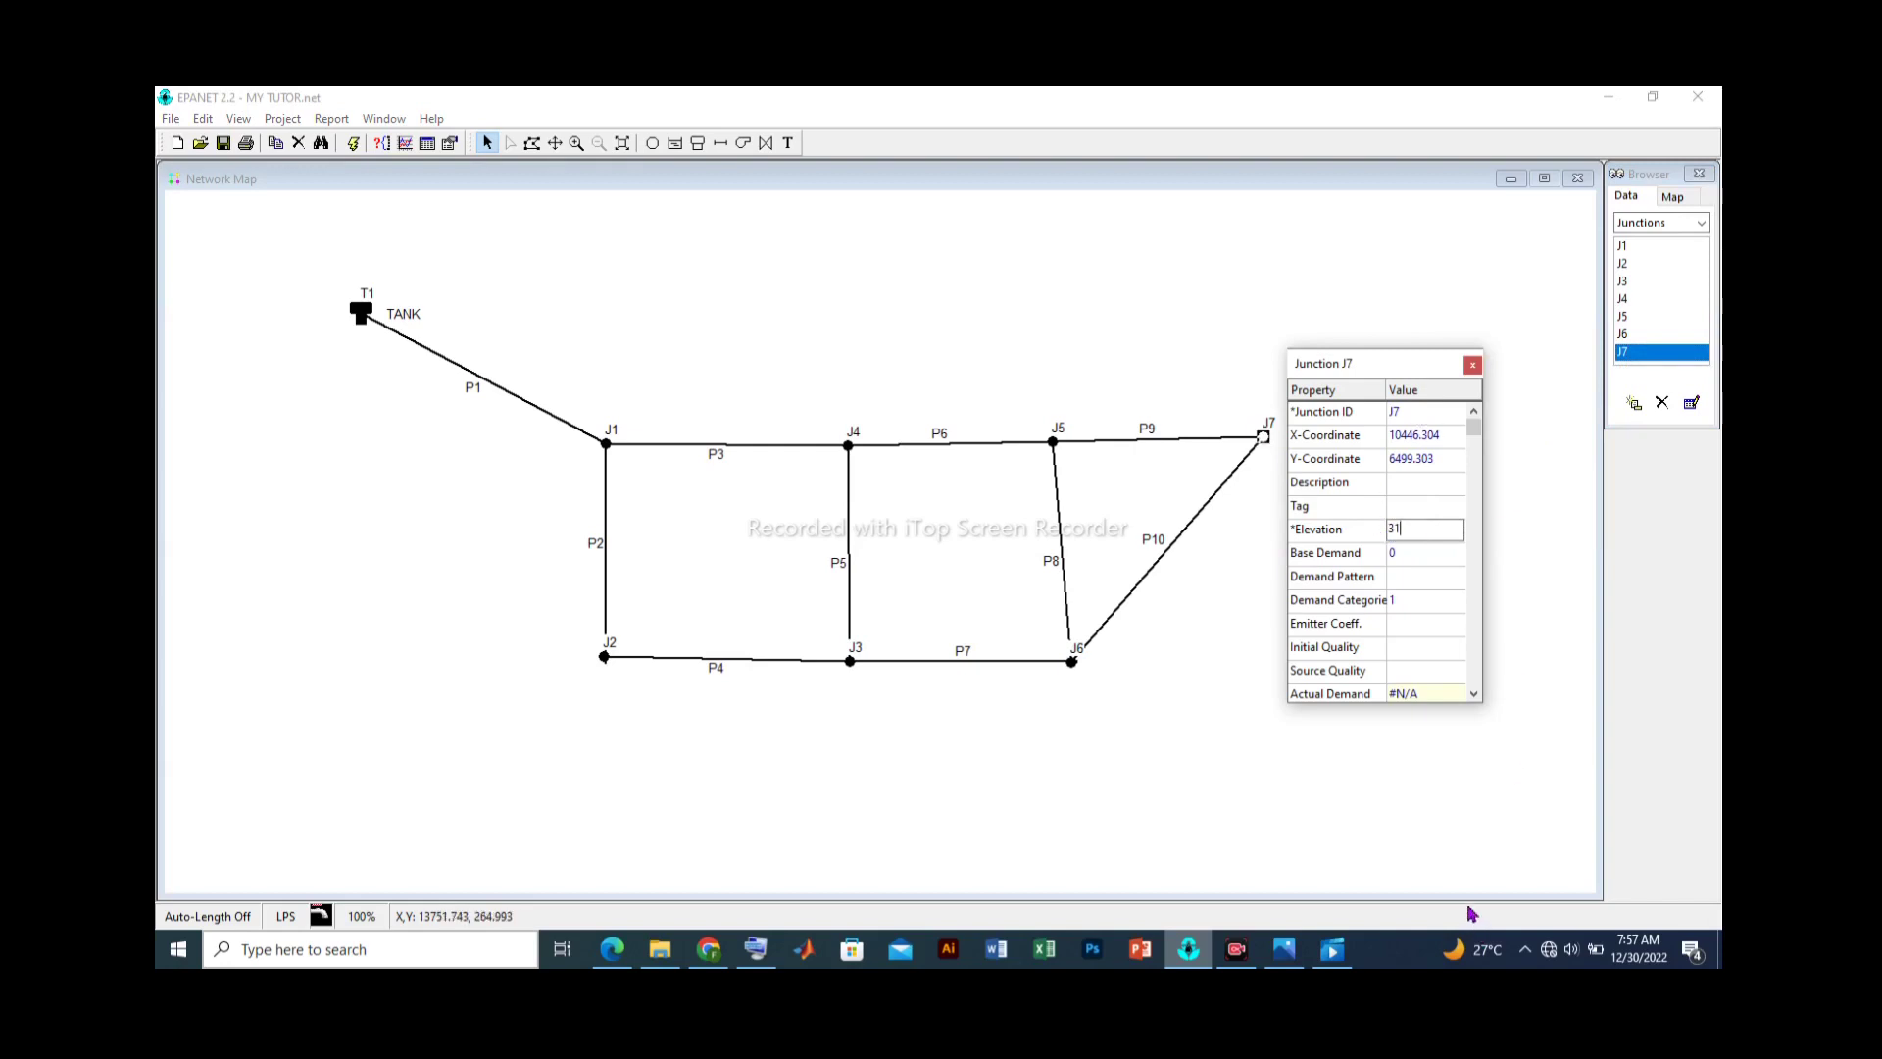
{"action": "key", "text": "Return"}
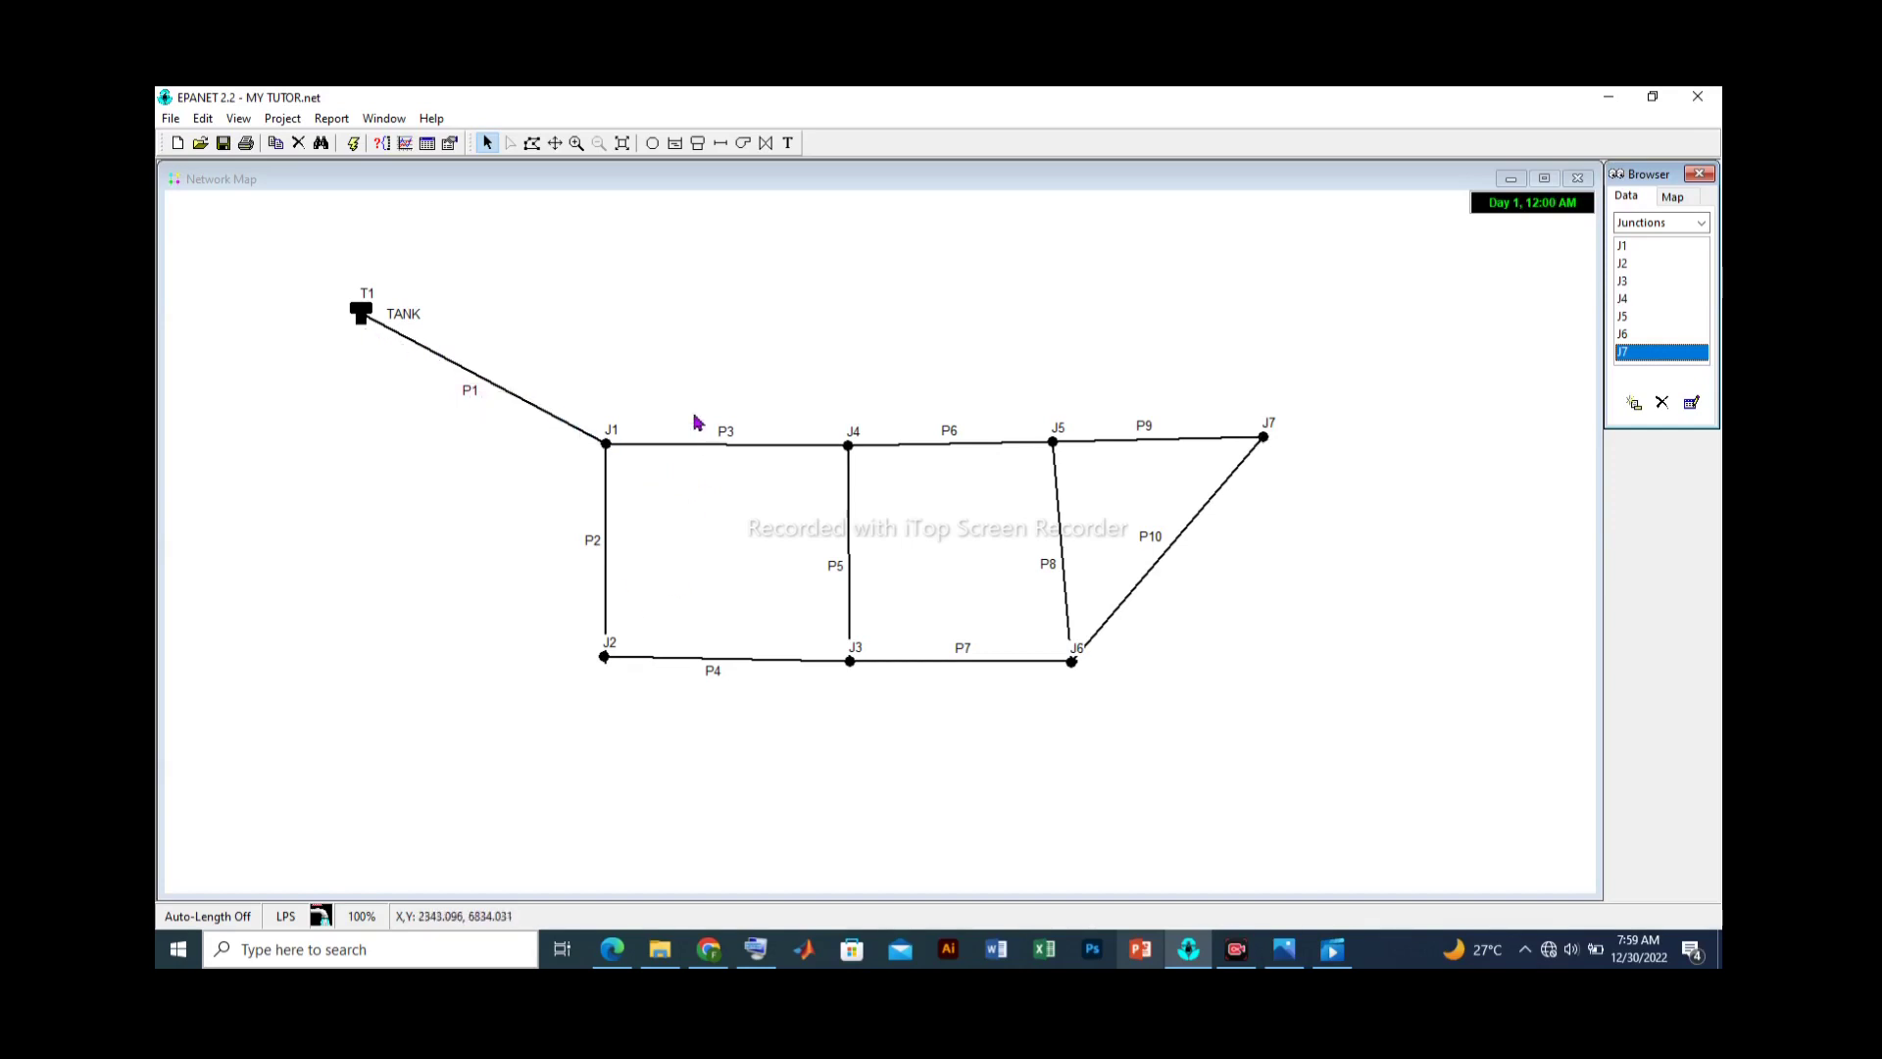
- Nudge junction J4 left and J3 down in line with J2 so pipes P4 and P5 run straight
{"action": "left_click", "coordinate": [848, 446]}
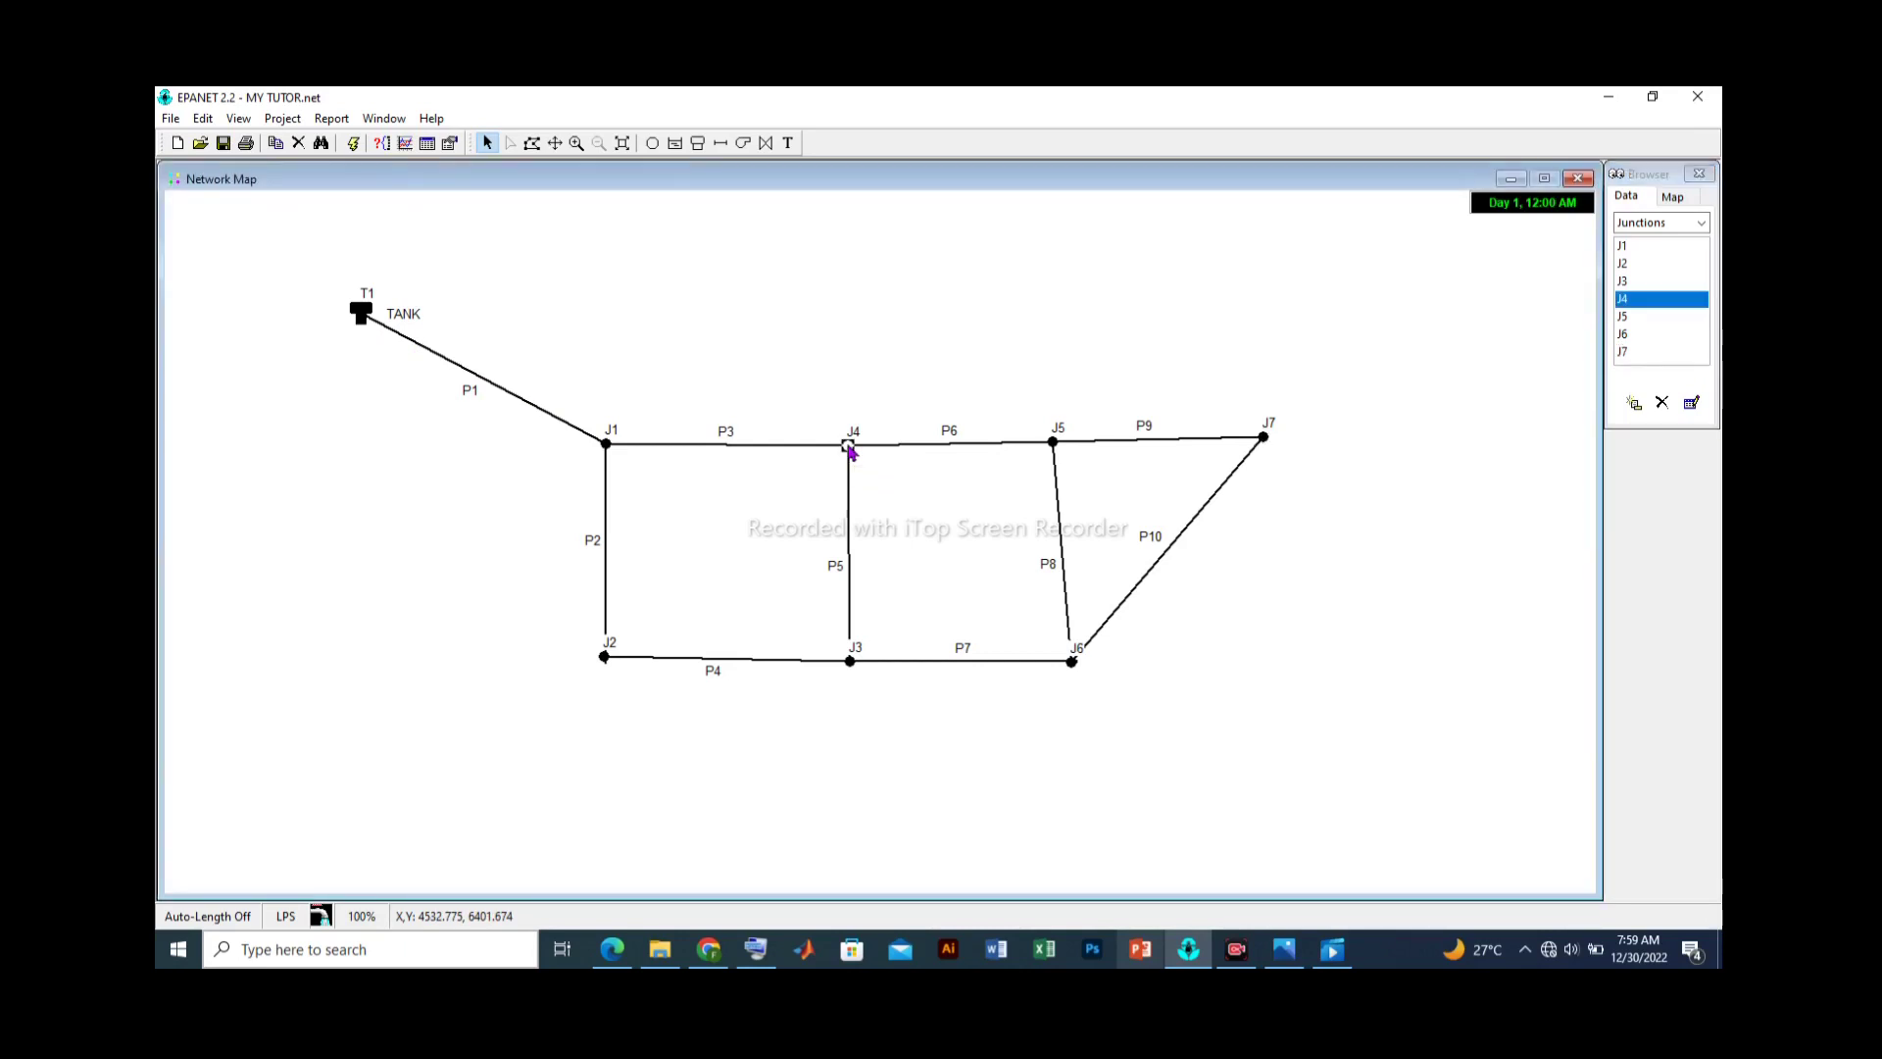
{"action": "left_click_drag", "start_coordinate": [852, 452], "coordinate": [846, 450]}
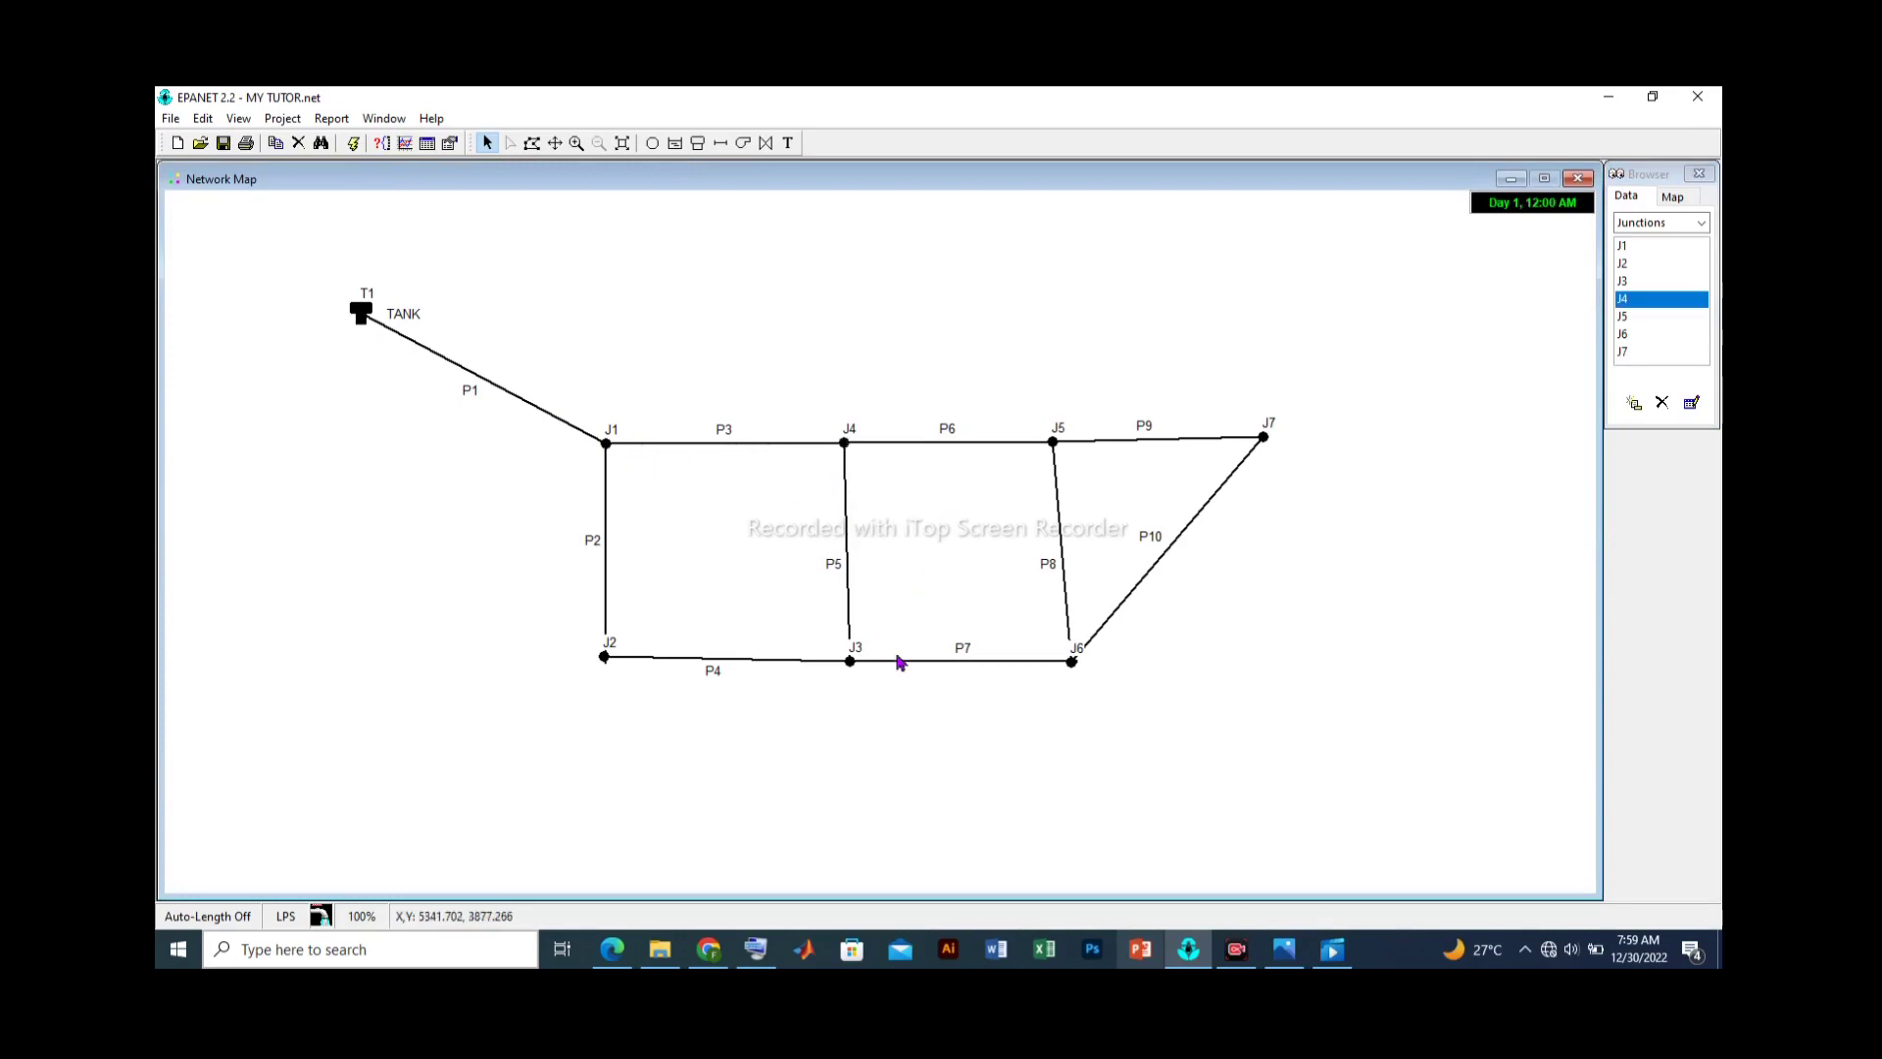
{"action": "left_click", "coordinate": [853, 674]}
{"action": "left_click", "coordinate": [851, 662]}
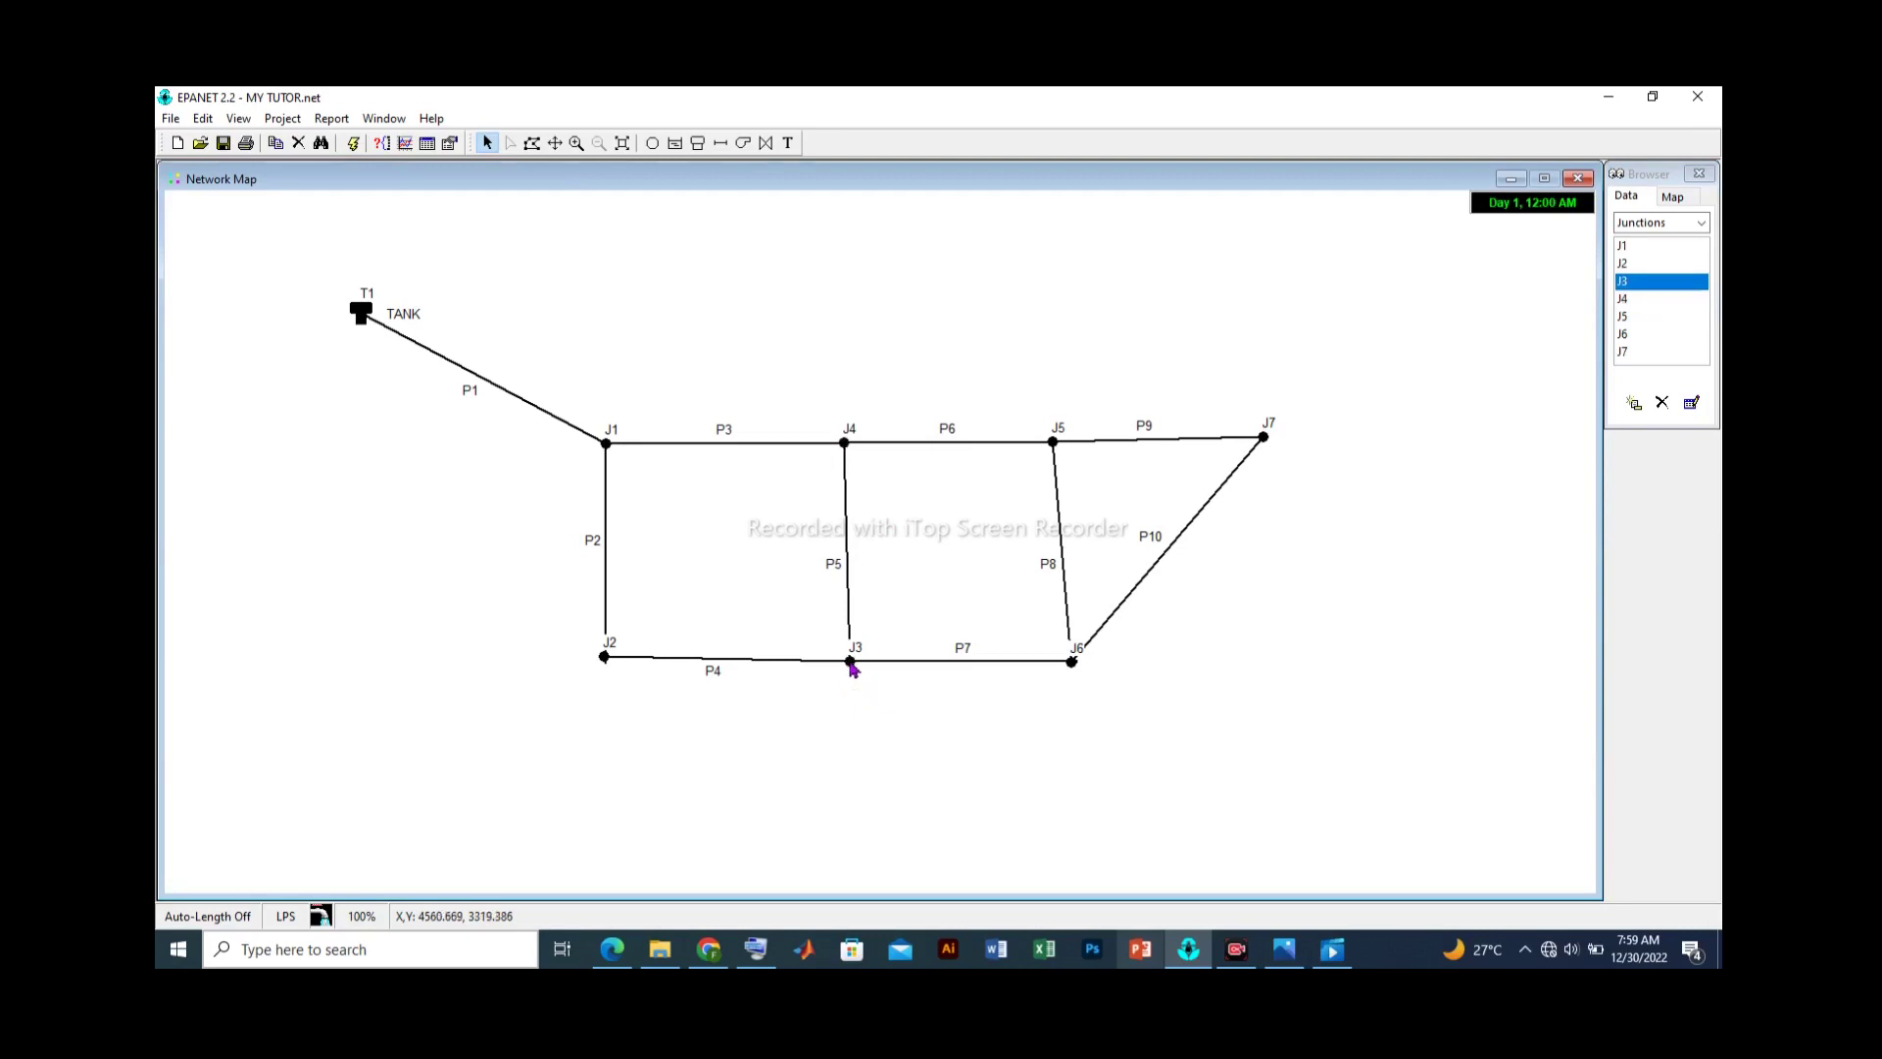
{"action": "mouse_move", "coordinate": [849, 665]}
{"action": "left_mouse_down"}
{"action": "mouse_move", "coordinate": [847, 685]}
{"action": "mouse_move", "coordinate": [847, 665]}
{"action": "left_mouse_up"}
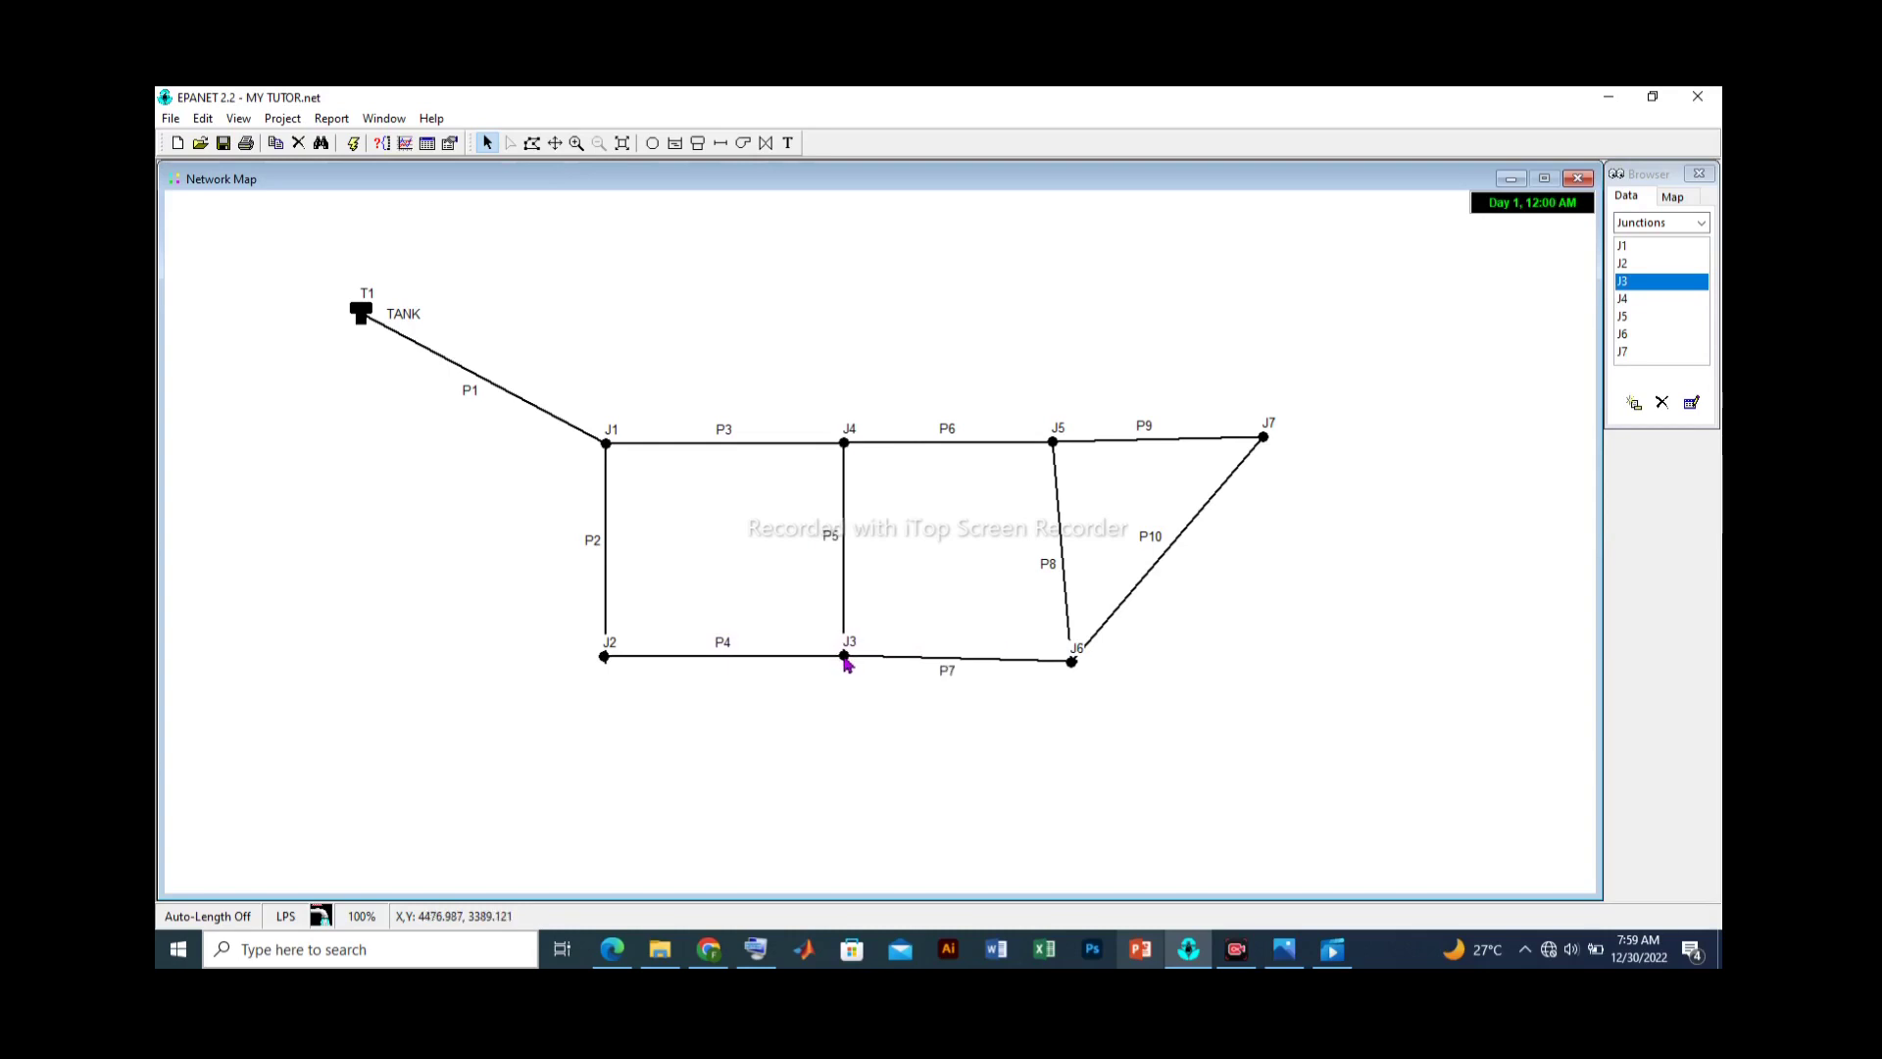
- Drag junction J6 left until it sits directly beneath J5, making pipe P8 vertical
{"action": "left_click", "coordinate": [1072, 664]}
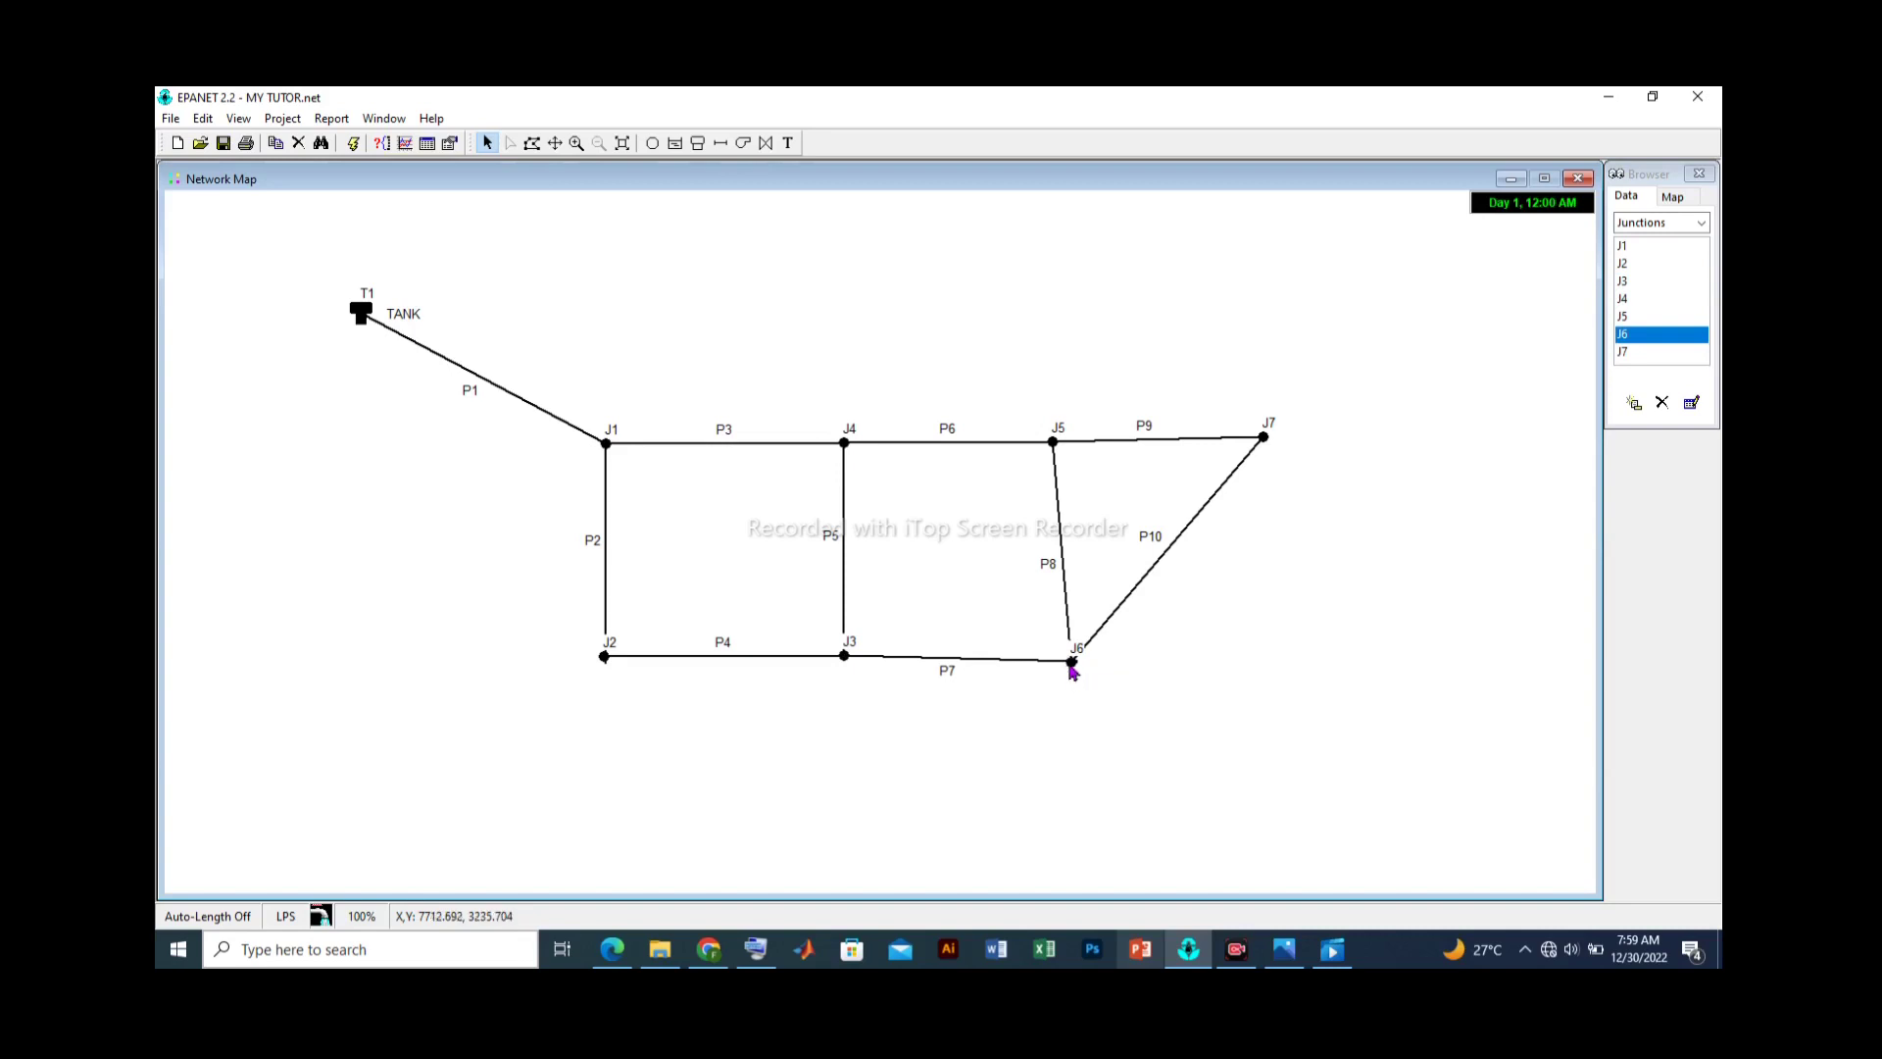
{"action": "mouse_move", "coordinate": [1070, 665]}
{"action": "left_mouse_down"}
{"action": "mouse_move", "coordinate": [1084, 672]}
{"action": "mouse_move", "coordinate": [1068, 682]}
{"action": "mouse_move", "coordinate": [1079, 664]}
{"action": "left_mouse_up"}
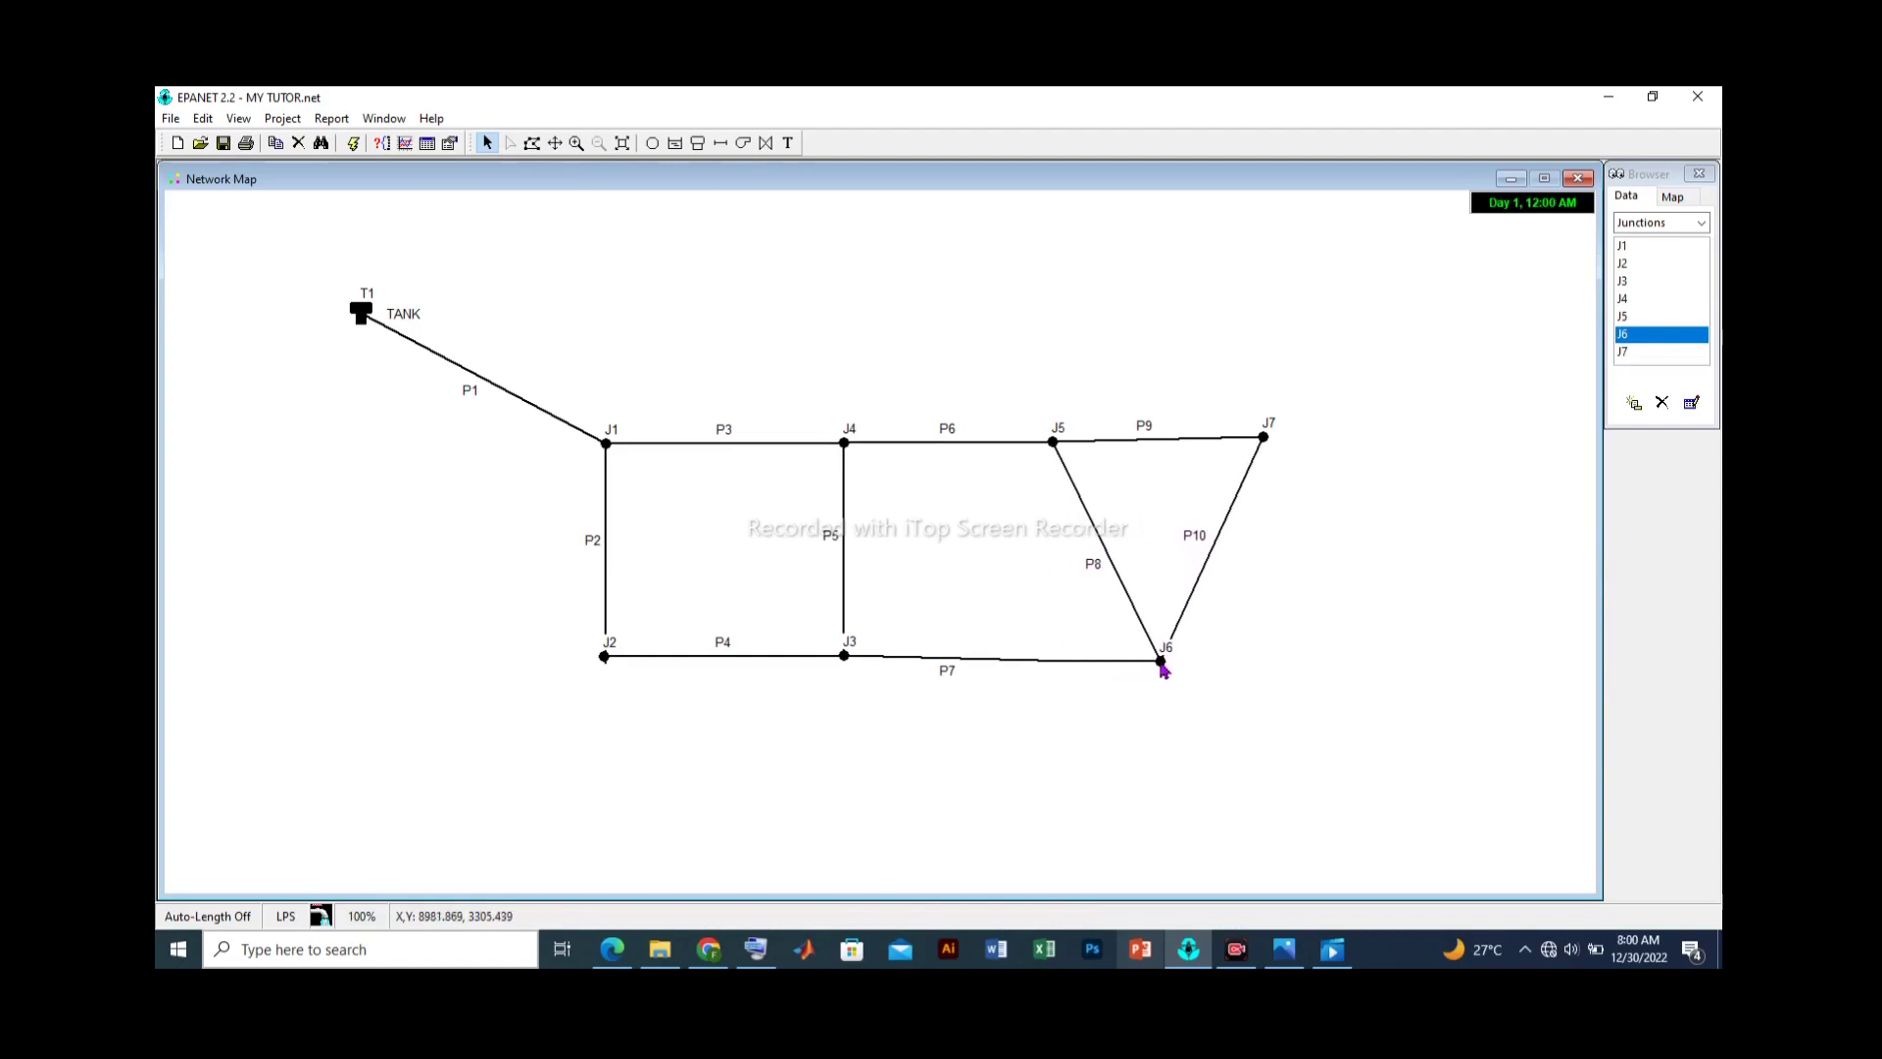
{"action": "left_click_drag", "start_coordinate": [1187, 664], "coordinate": [1114, 667]}
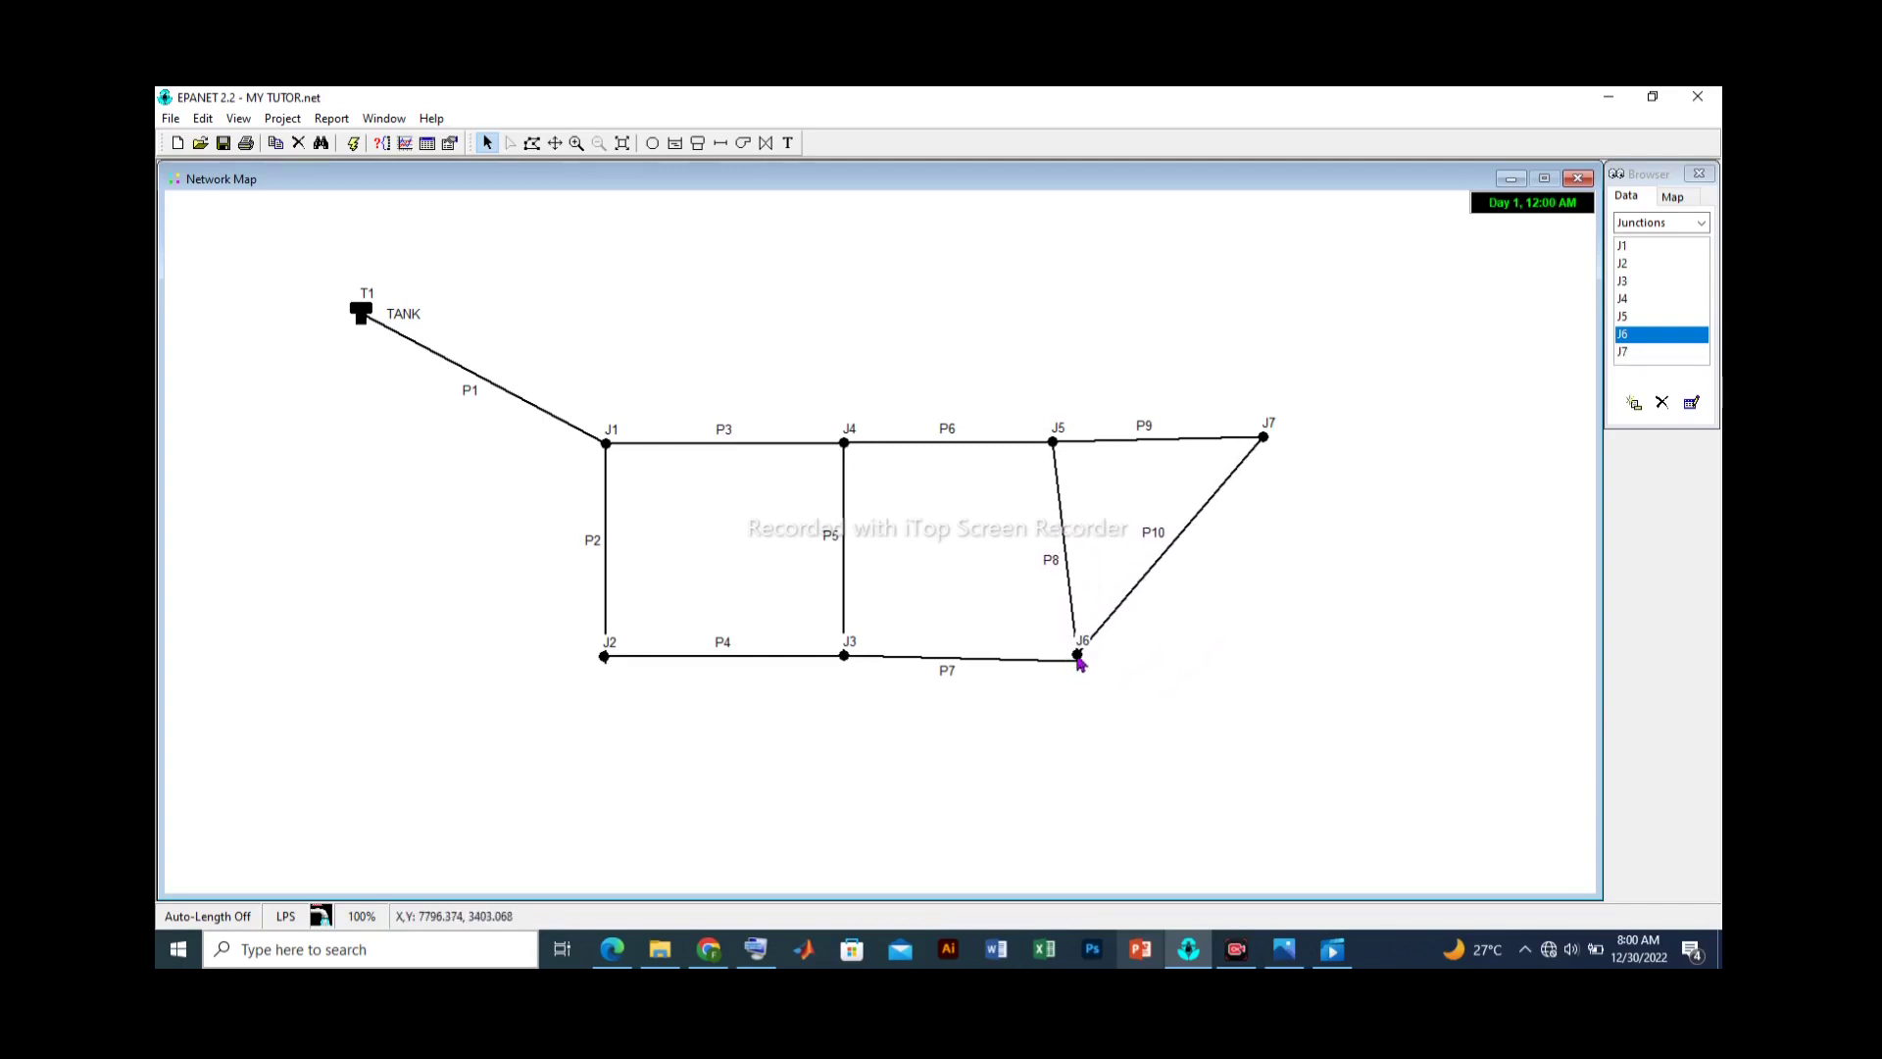
{"action": "left_click_drag", "start_coordinate": [1081, 670], "coordinate": [1054, 661]}
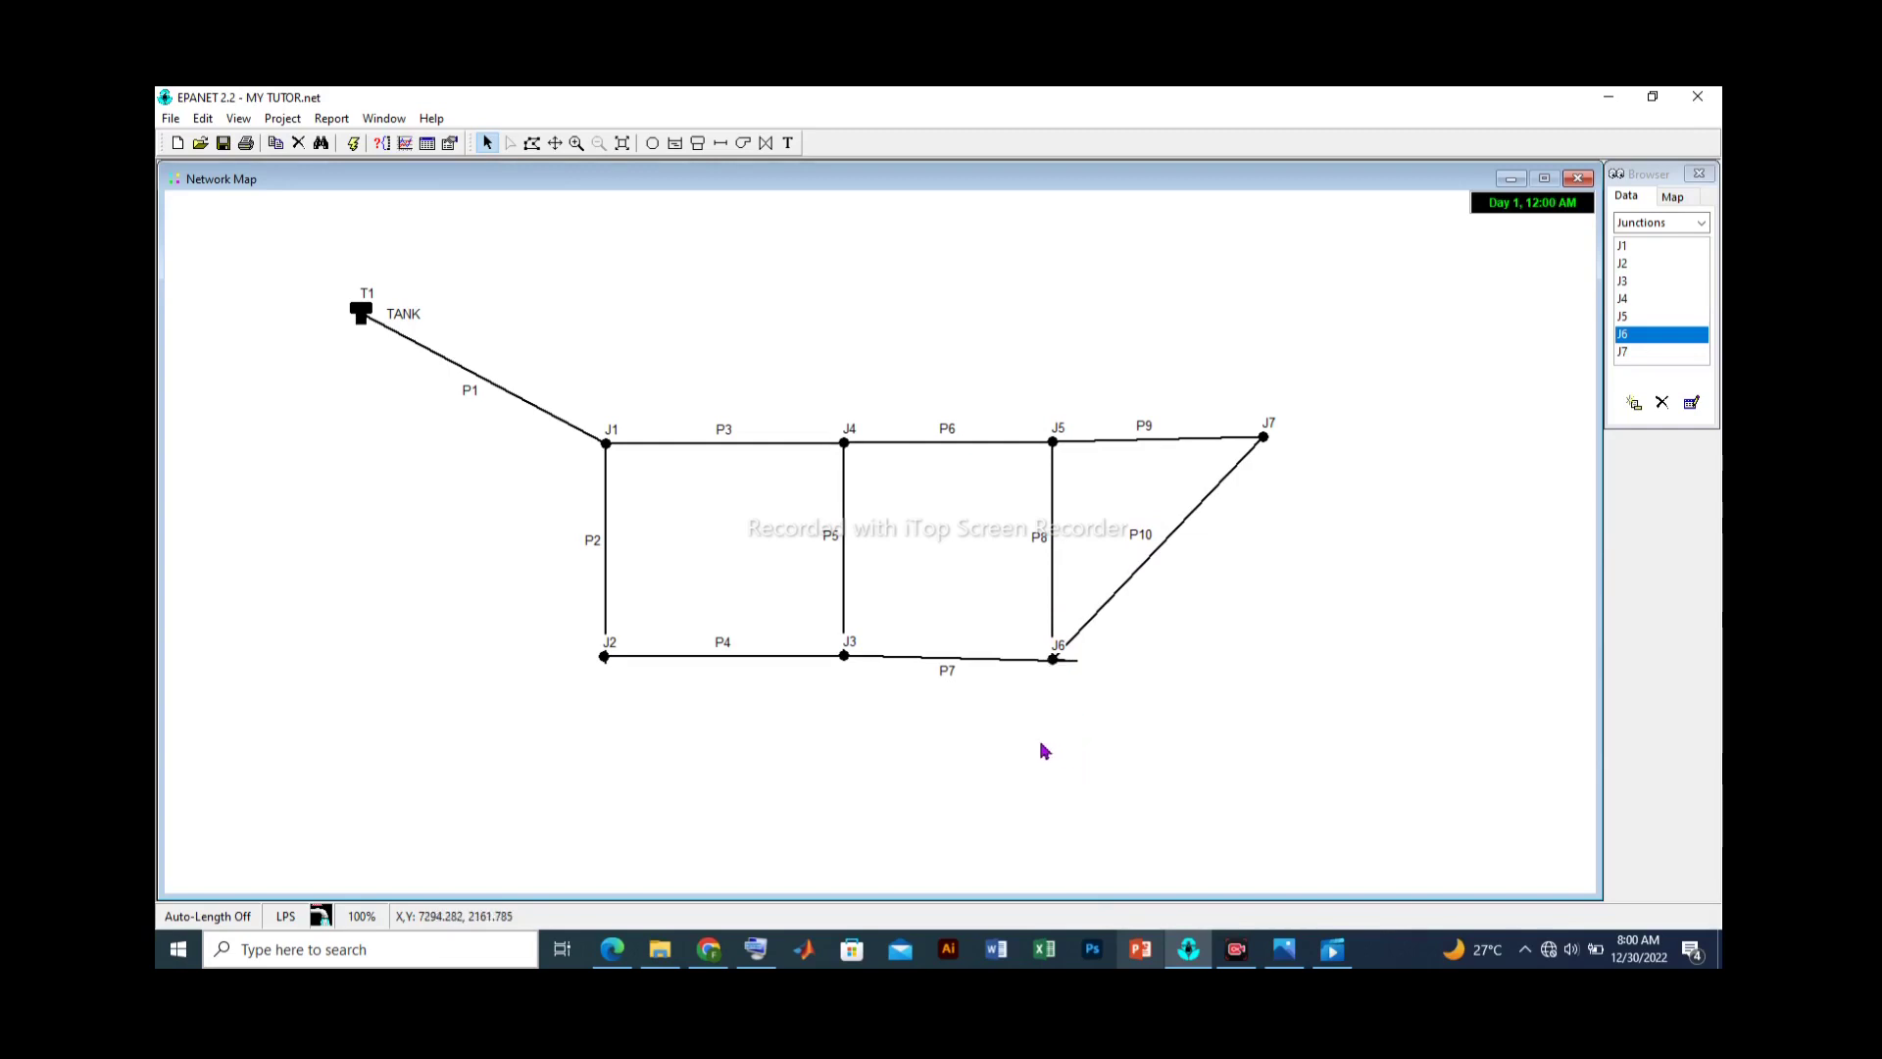
{"action": "left_click", "coordinate": [929, 690]}
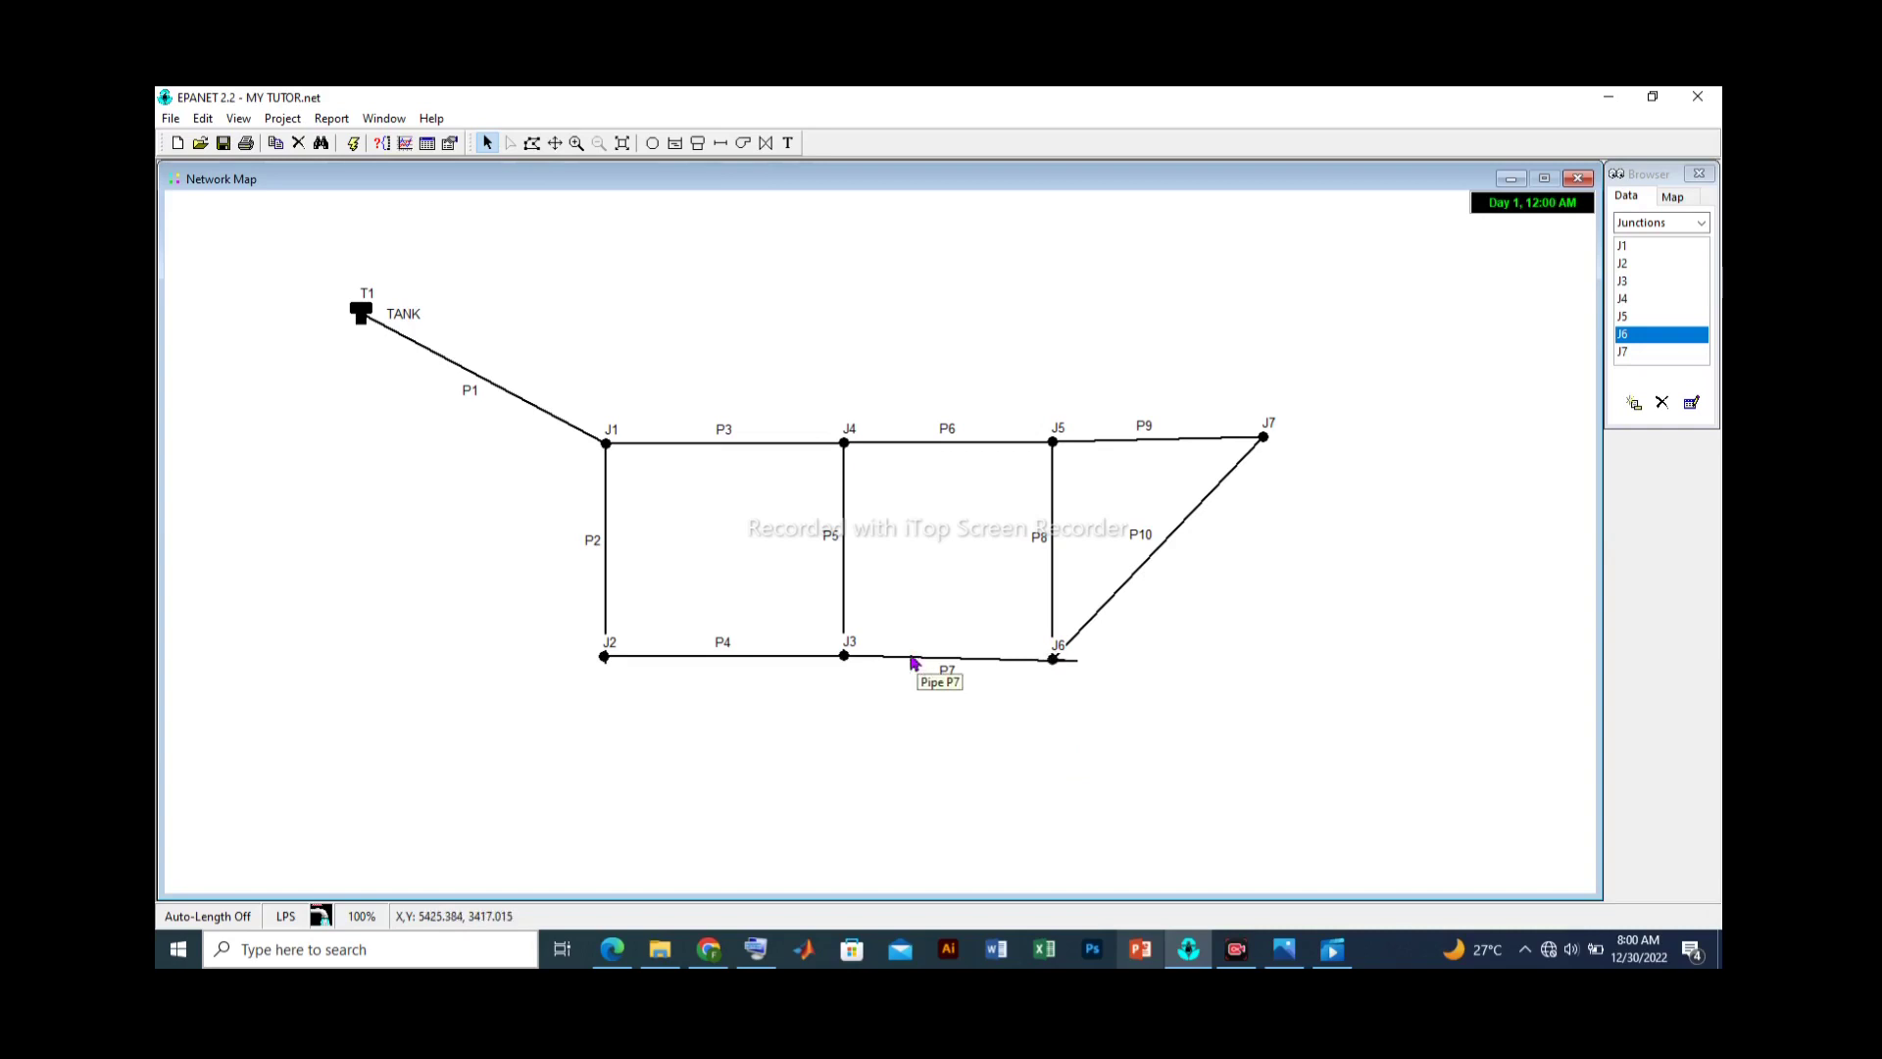
- Delete pipe P7 and start drawing a replacement pipe from junction J3
{"action": "left_click", "coordinate": [911, 664]}
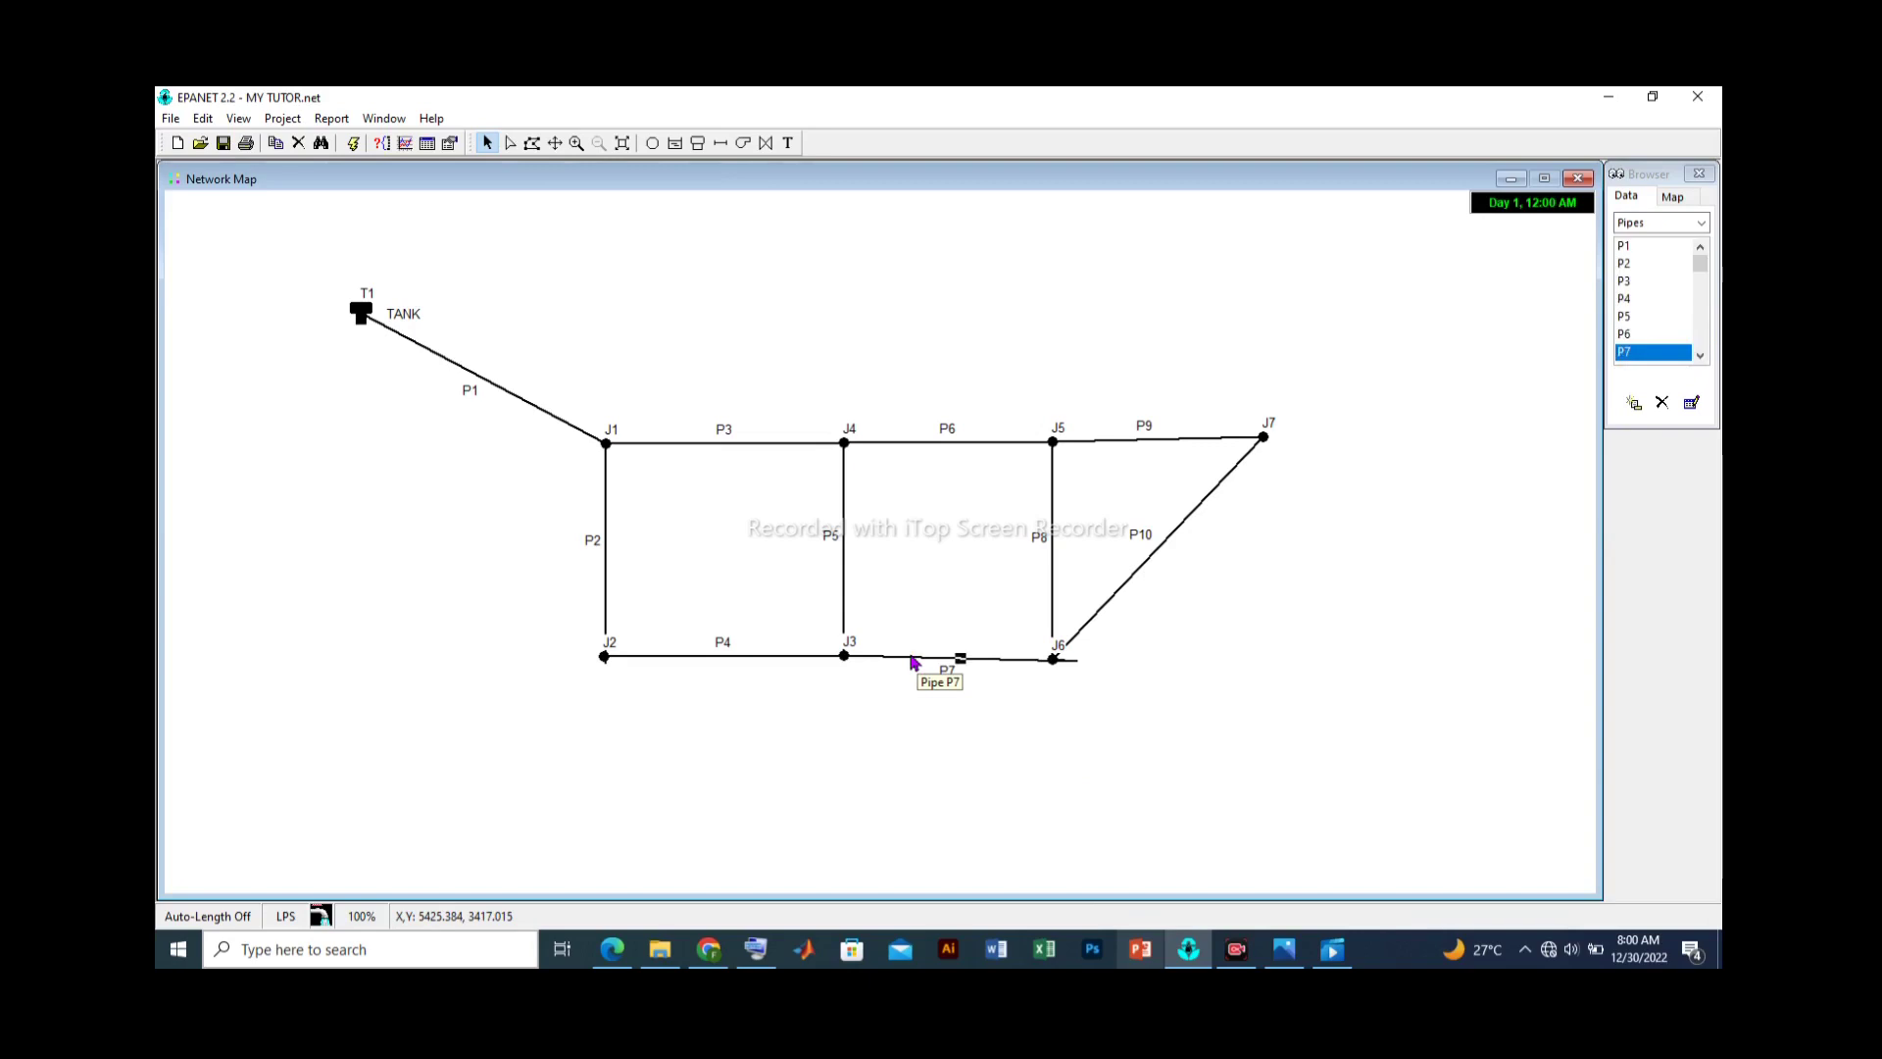
{"action": "left_click", "coordinate": [1661, 403]}
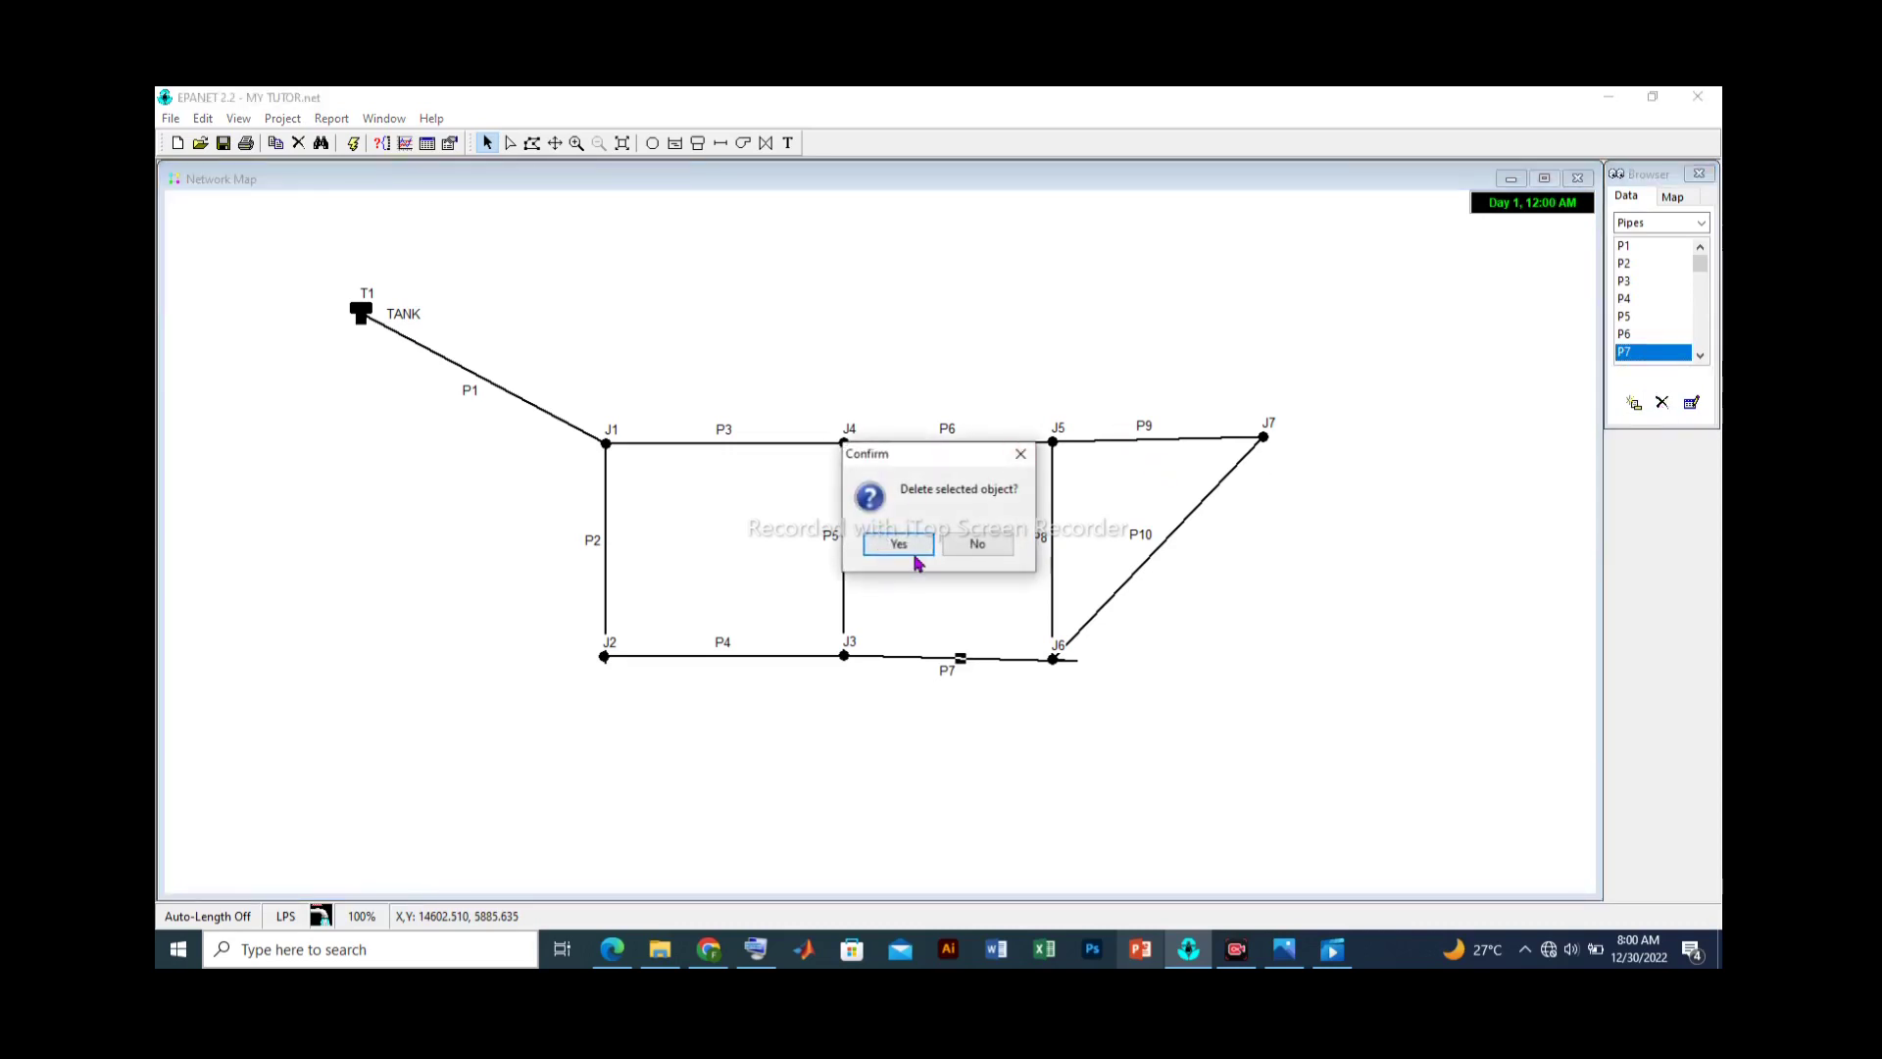
{"action": "left_click", "coordinate": [914, 556]}
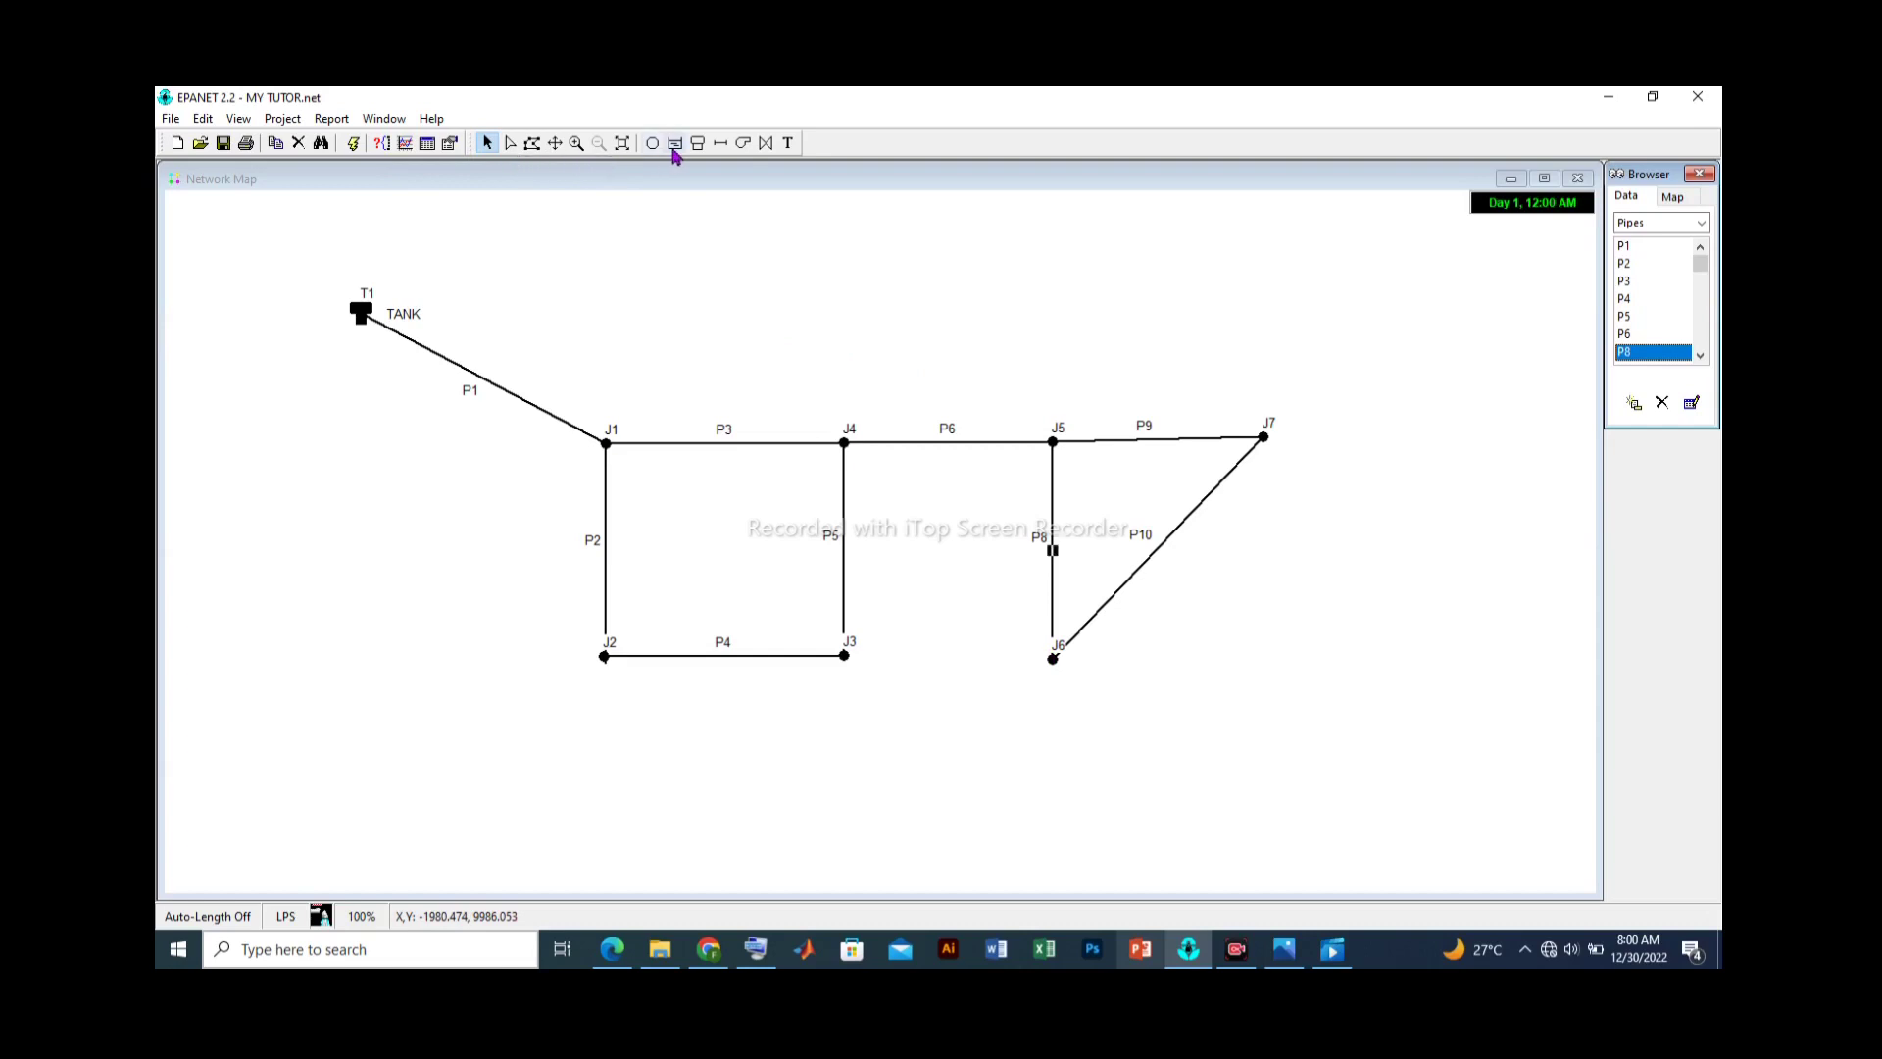
{"action": "left_click", "coordinate": [720, 143]}
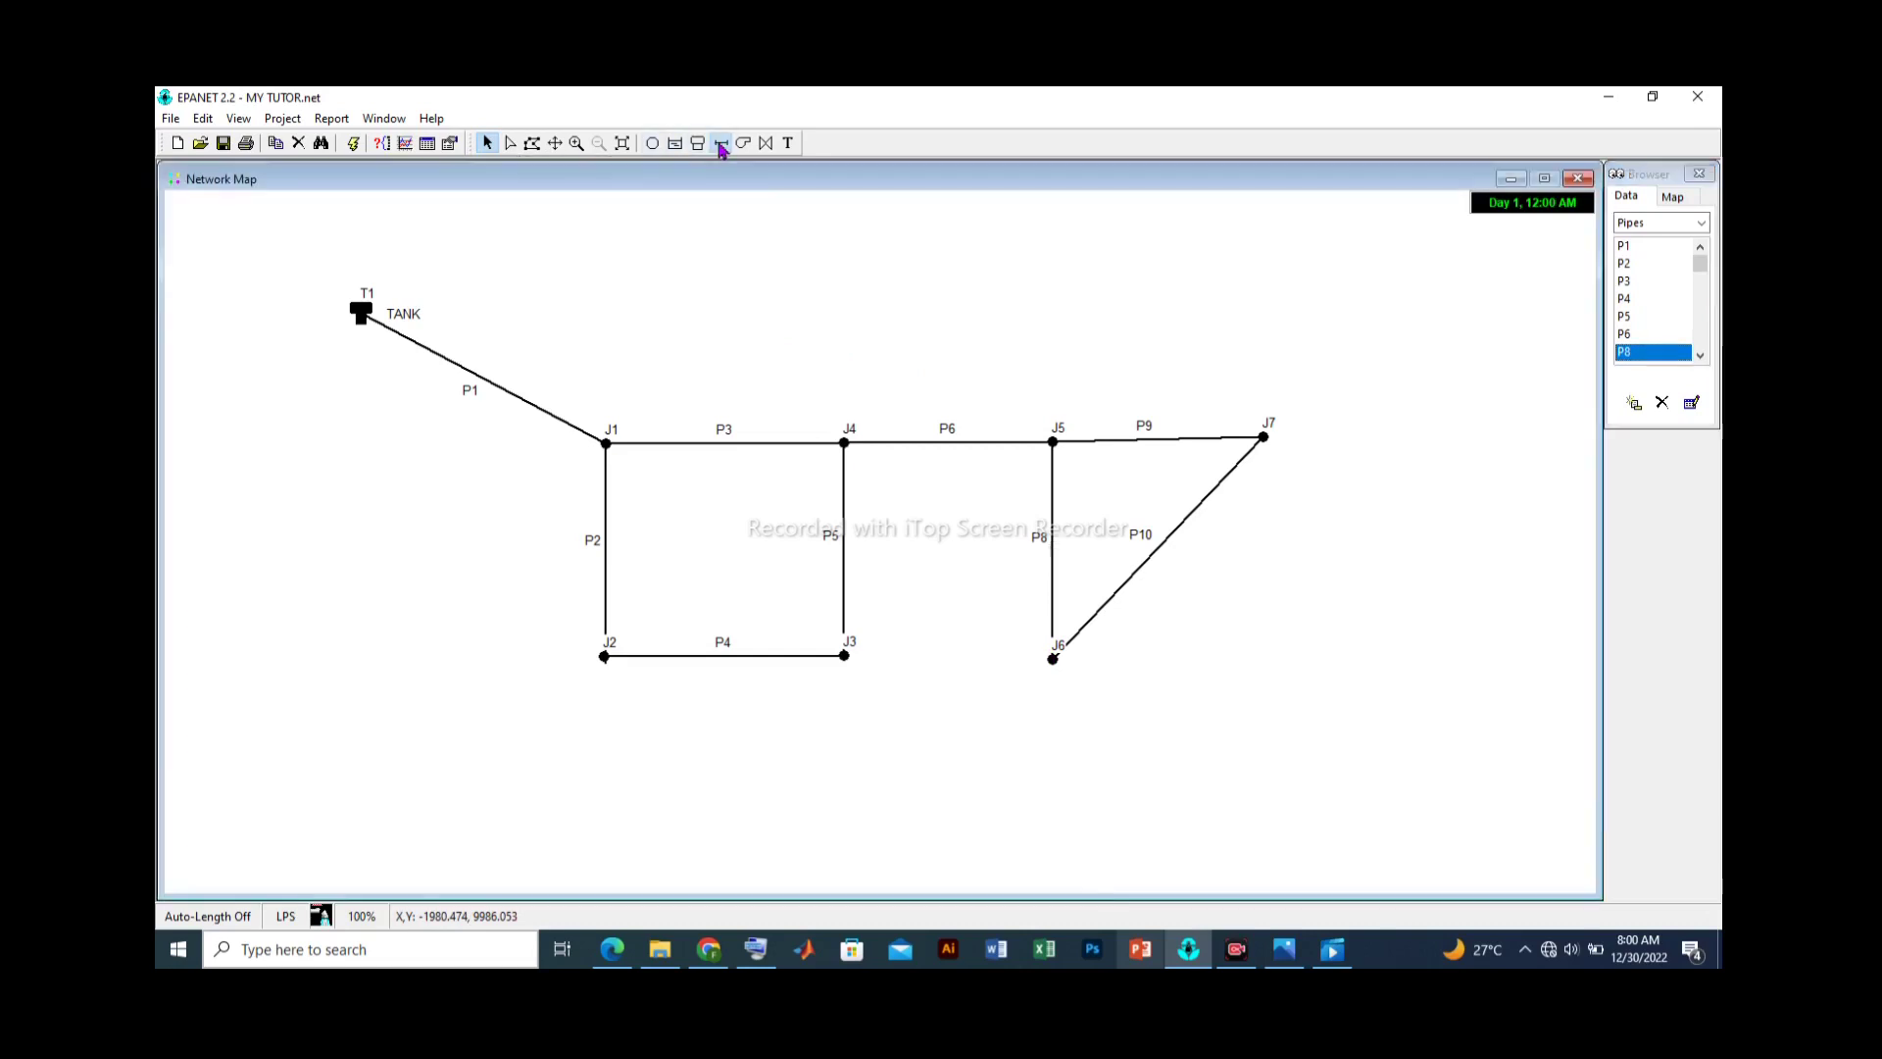
{"action": "left_click", "coordinate": [845, 653]}
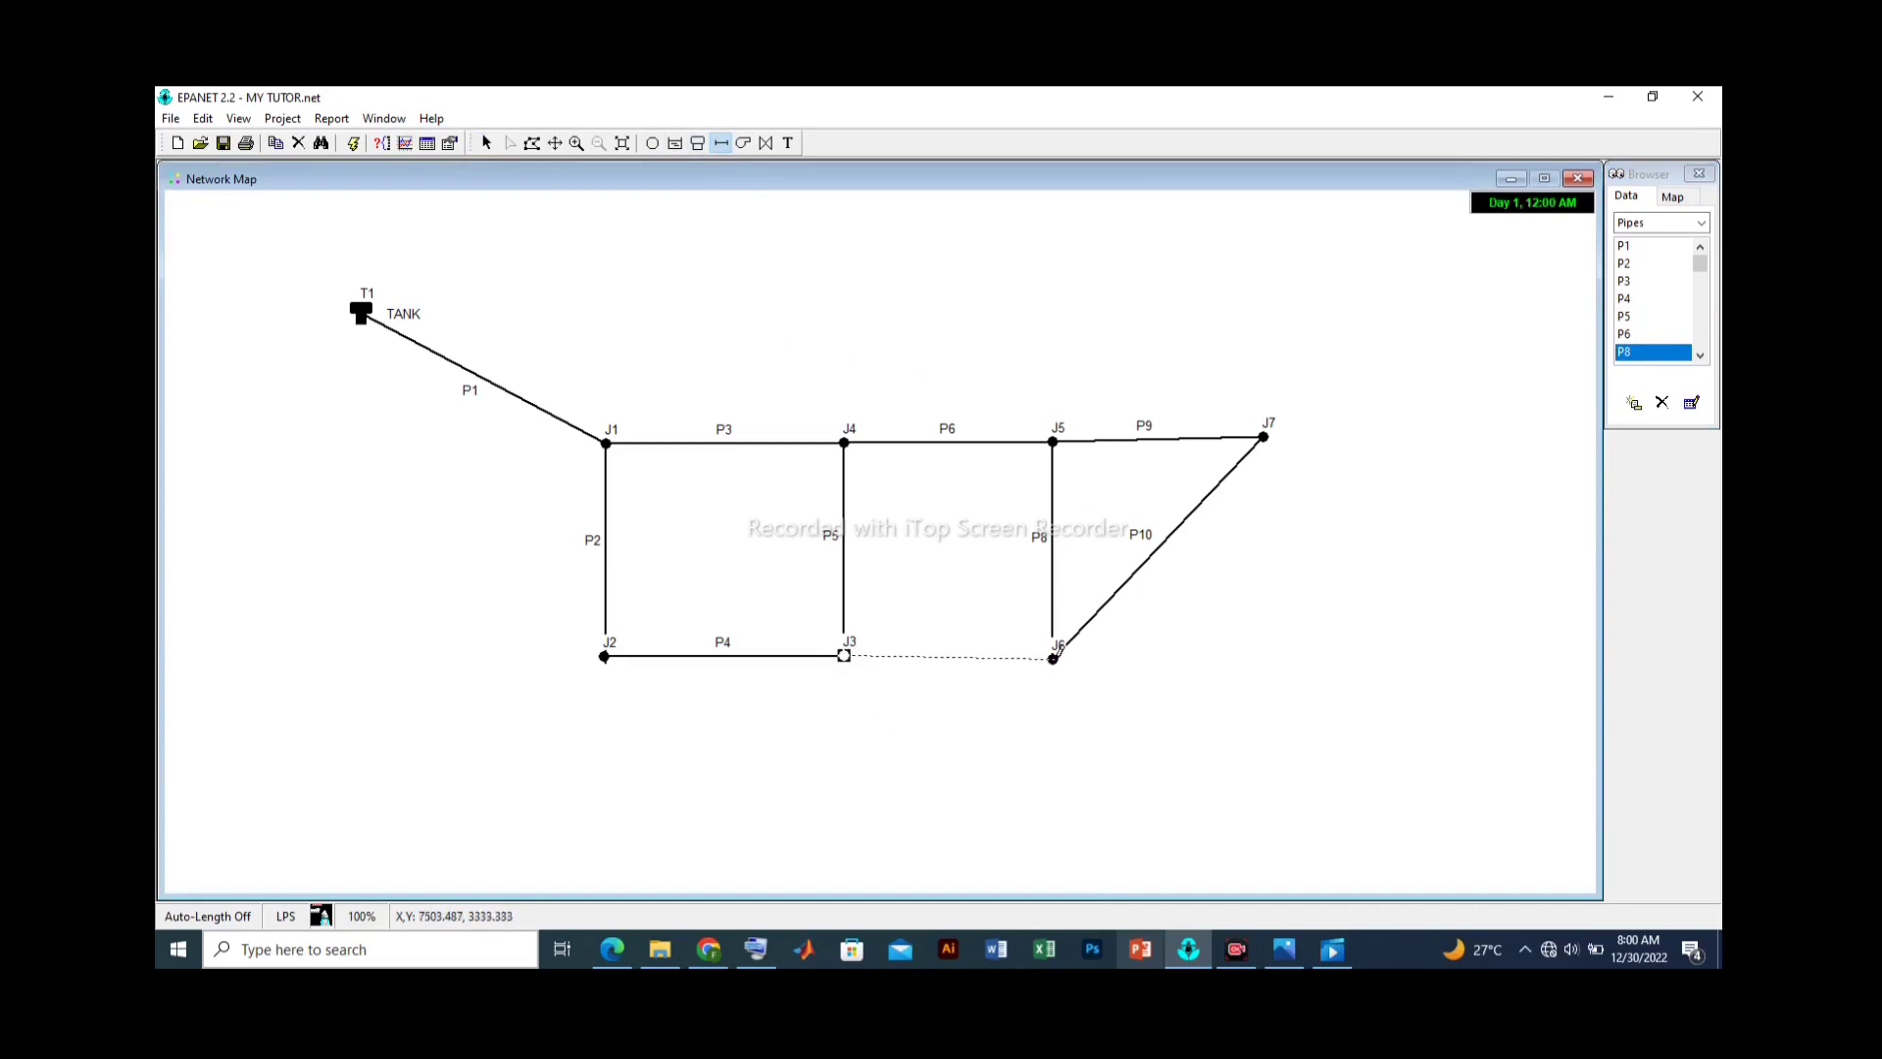
- End the new pipe at junction J6 and change its ID from P11 to P7
{"action": "left_click", "coordinate": [1053, 658]}
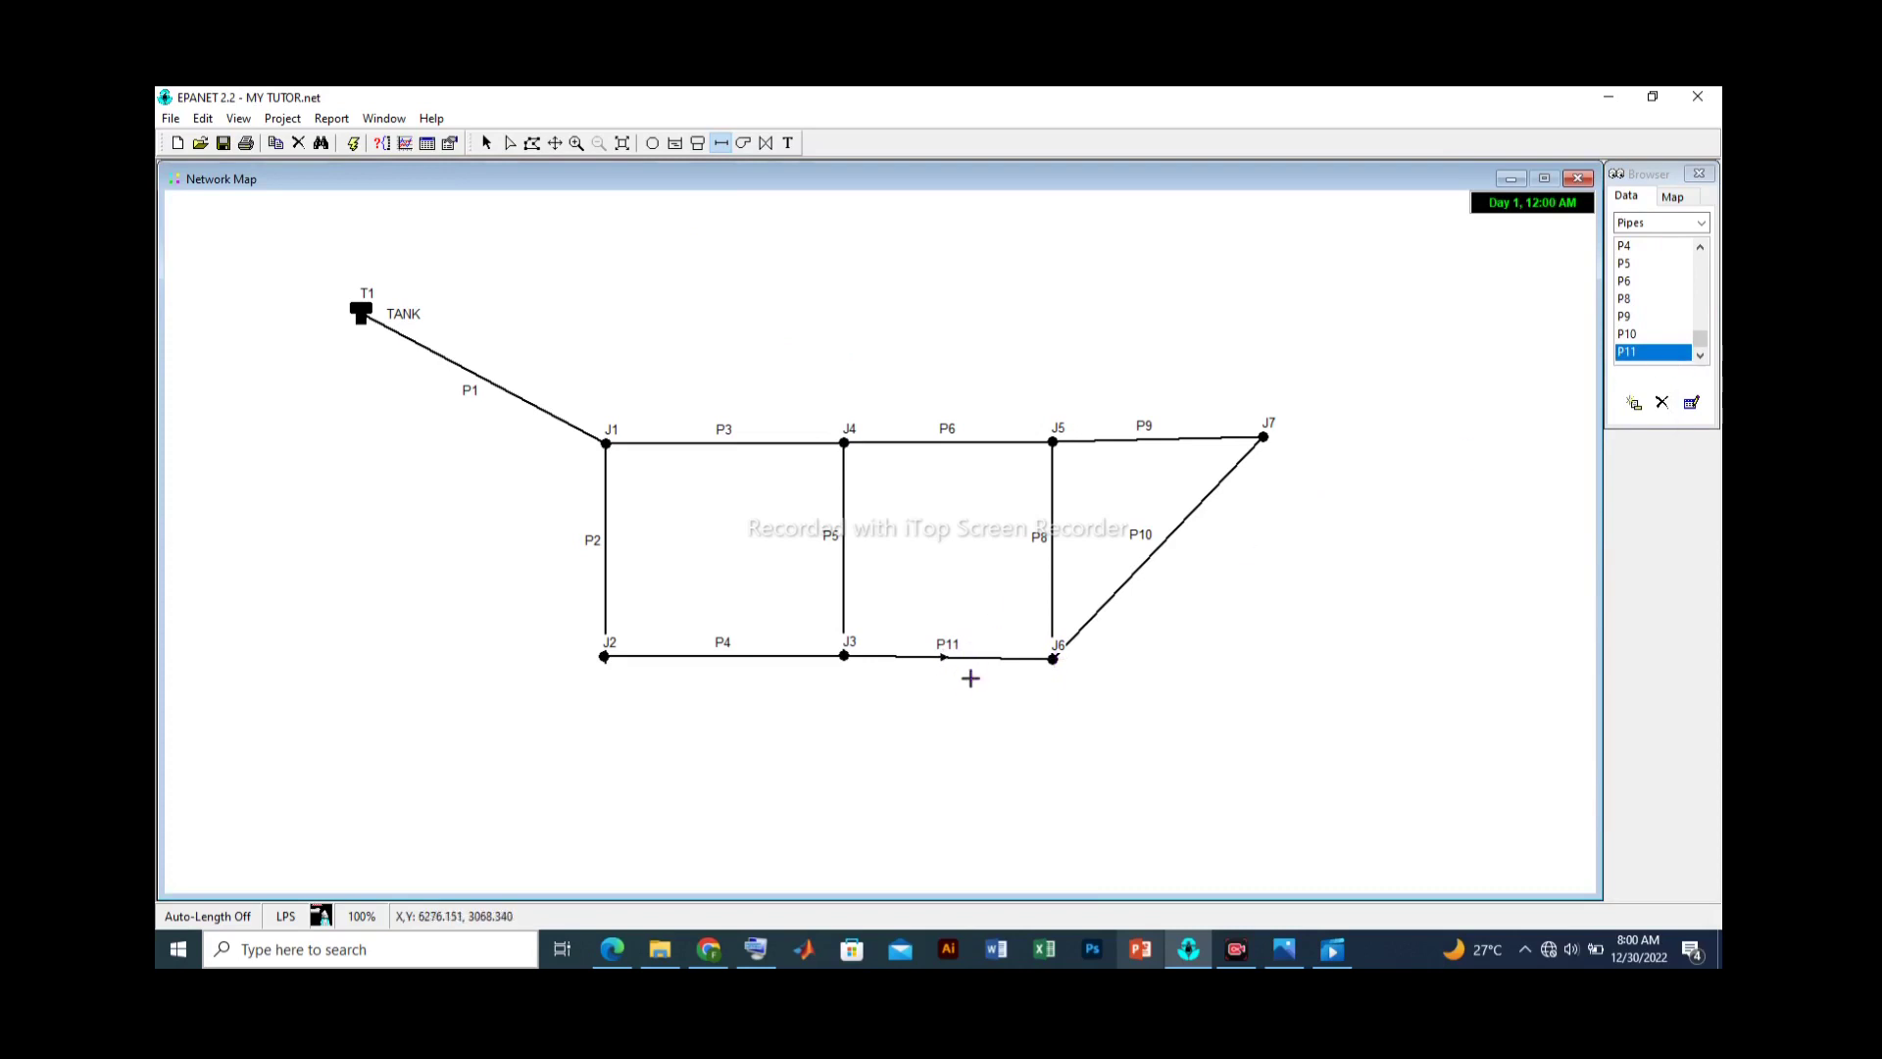
{"action": "left_click", "coordinate": [1637, 363]}
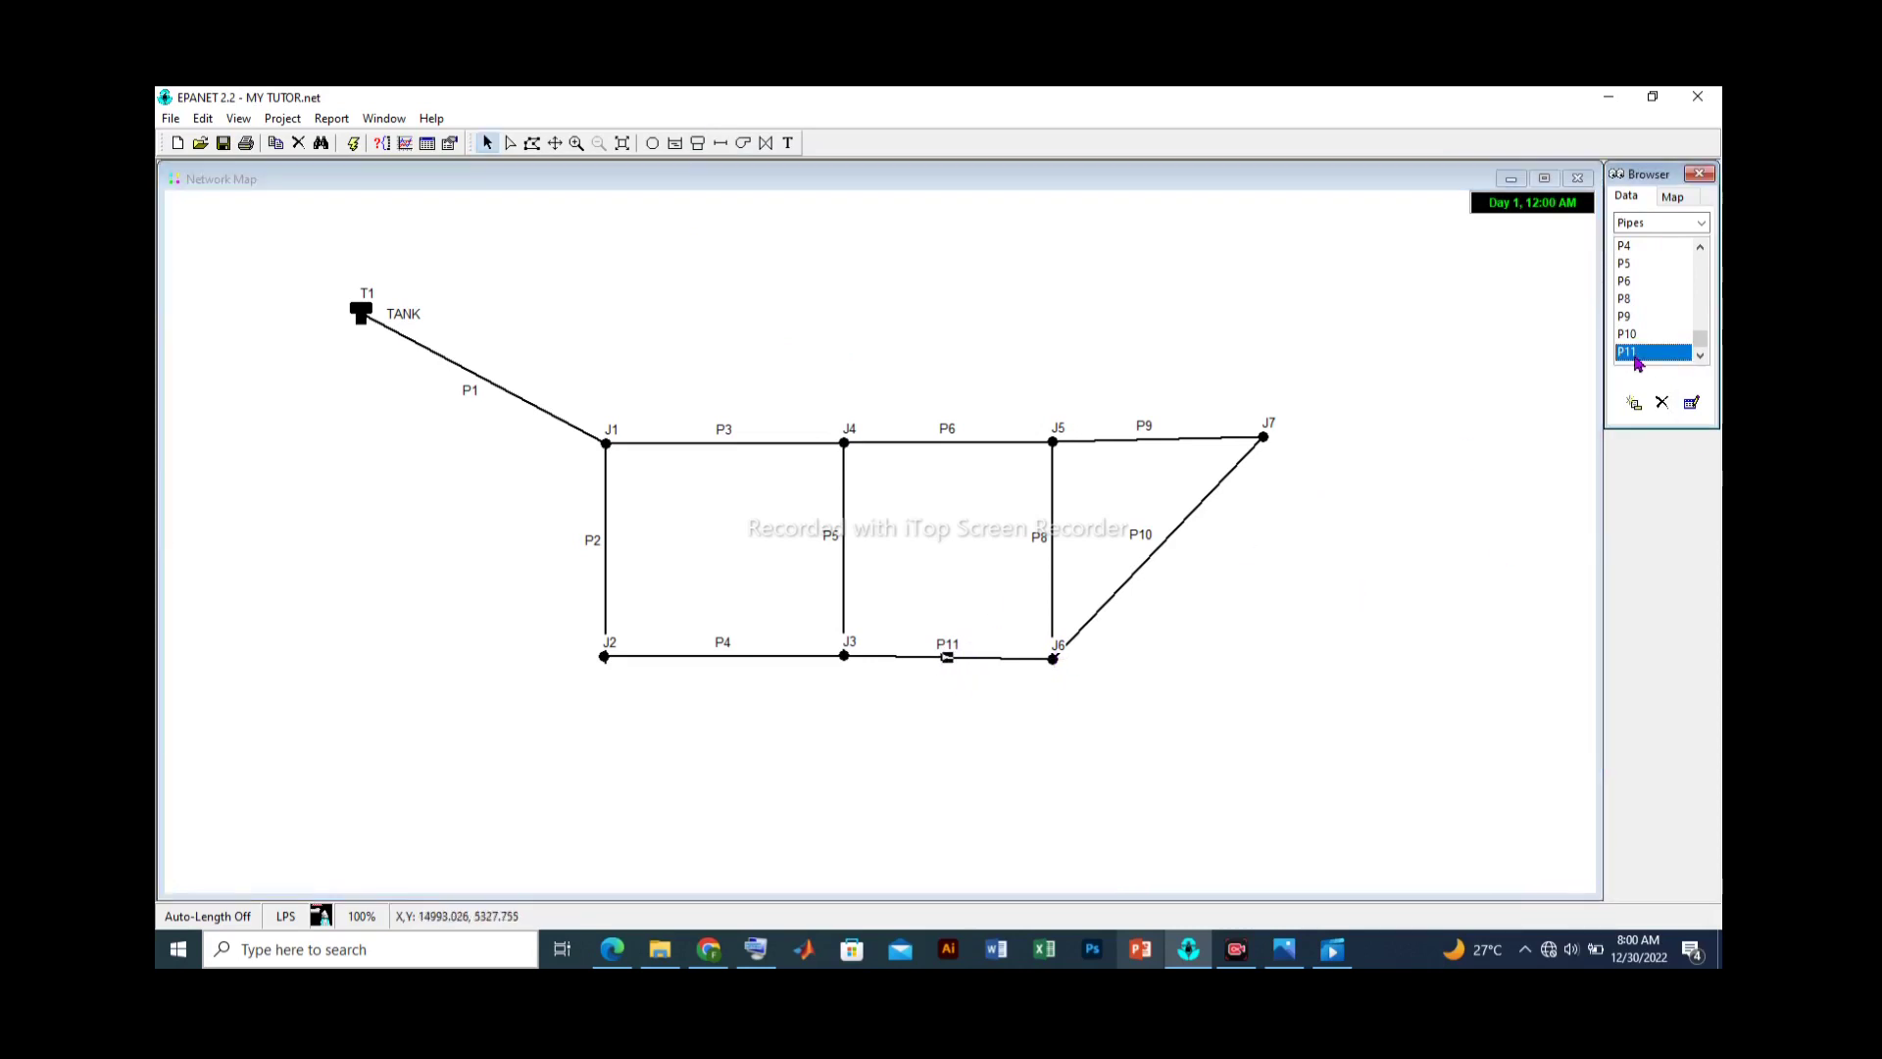
{"action": "left_click", "coordinate": [1691, 402]}
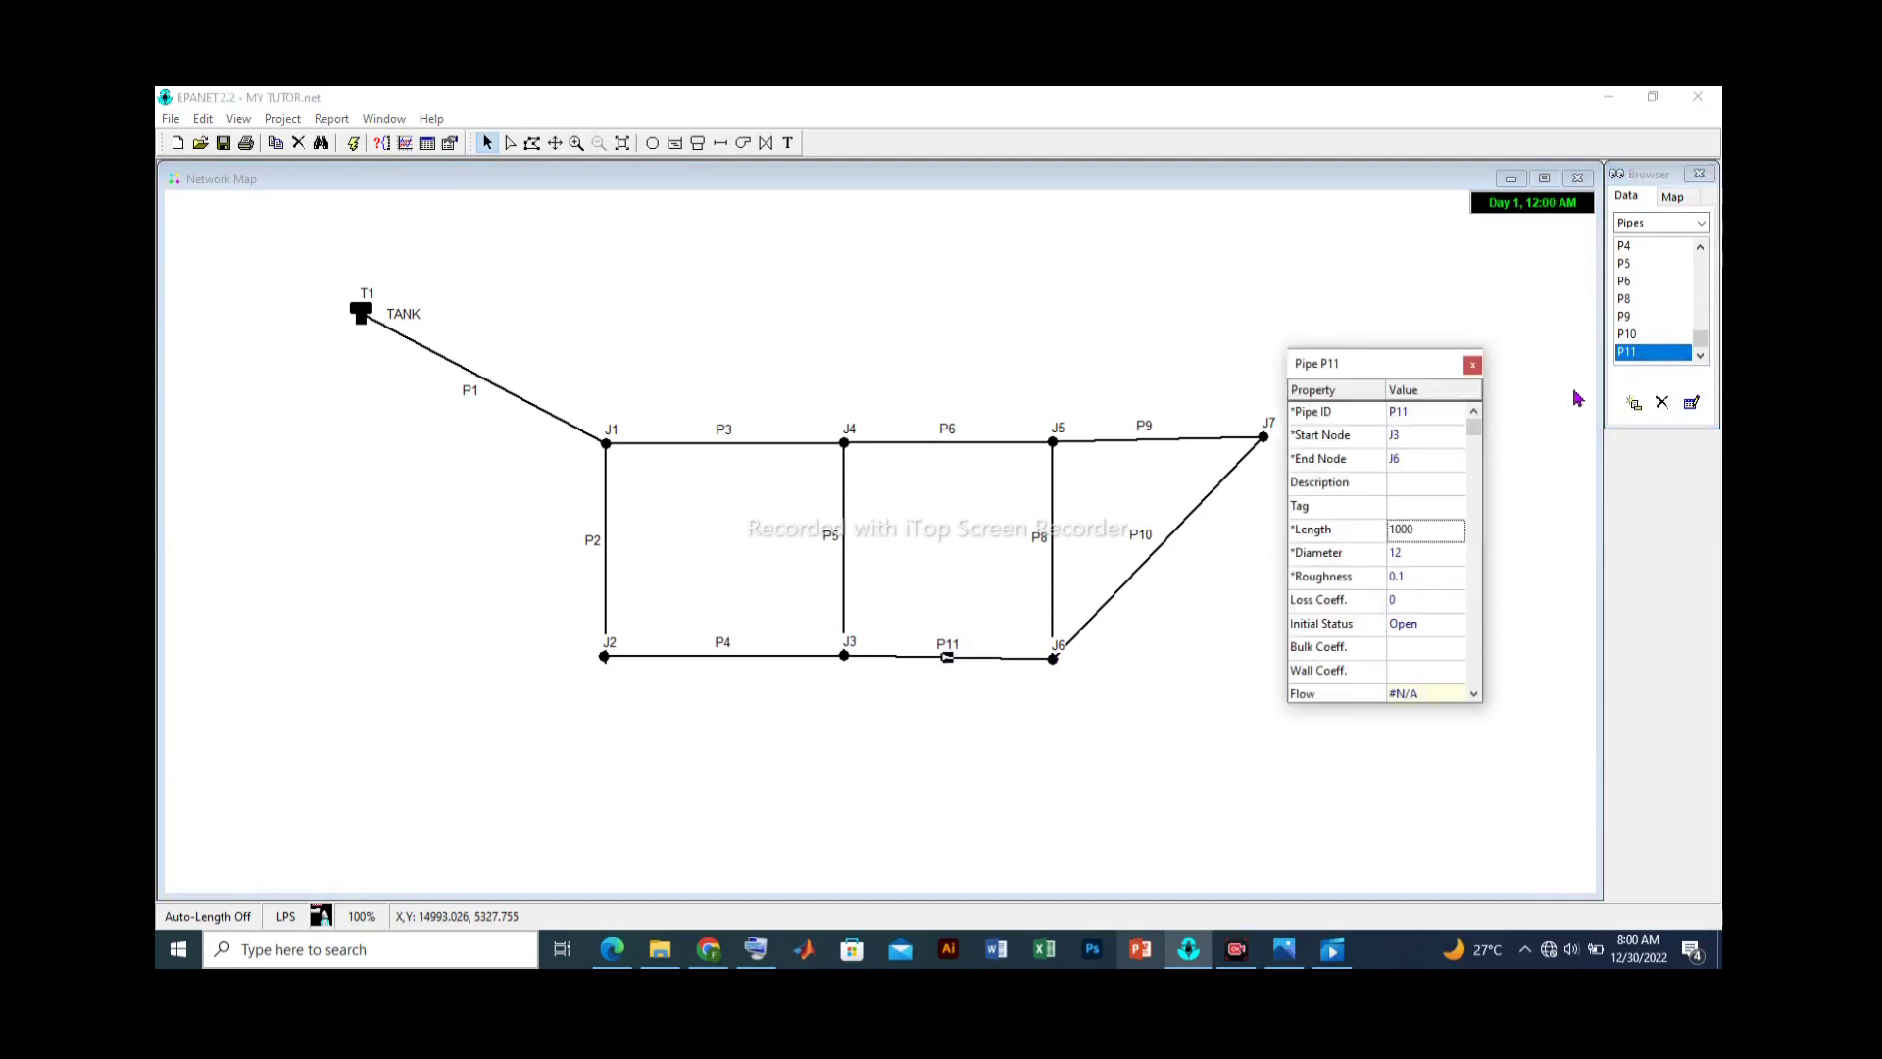
{"action": "left_click", "coordinate": [1436, 413]}
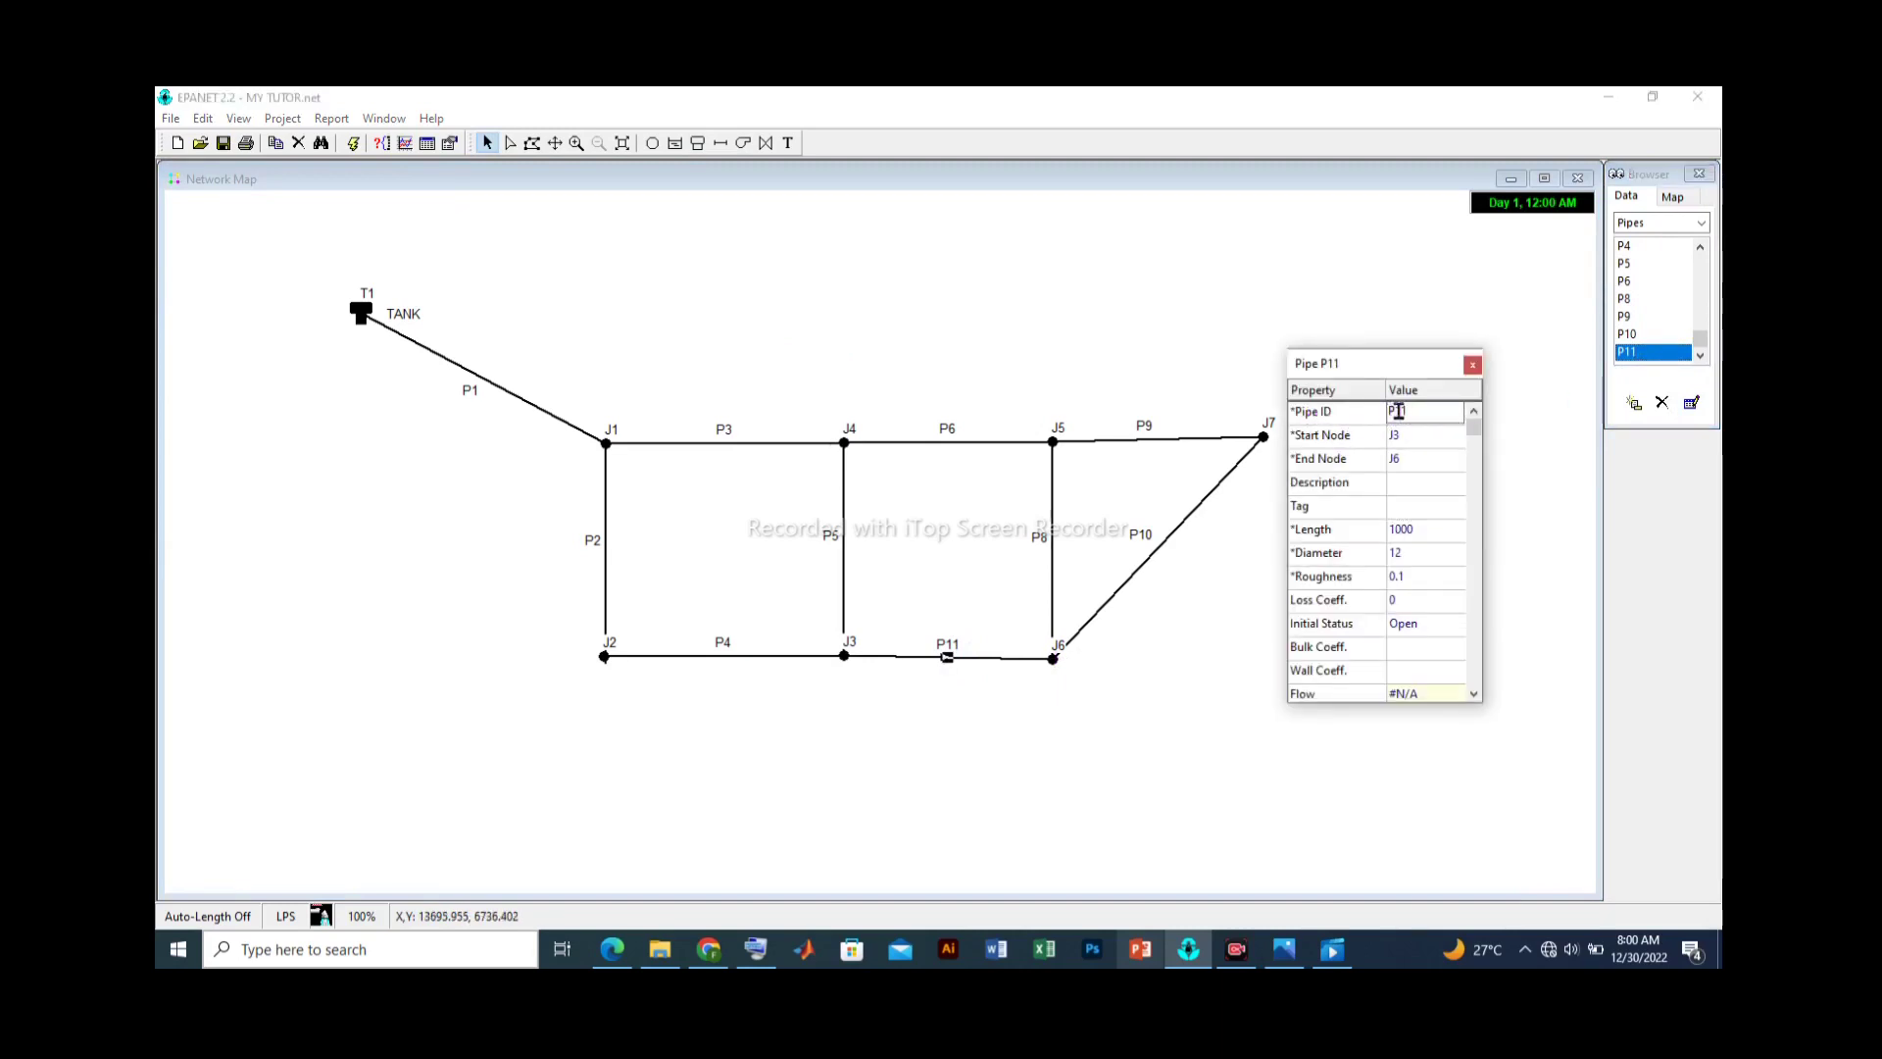
{"action": "left_click_drag", "start_coordinate": [1396, 411], "coordinate": [1440, 405]}
{"action": "type", "text": "7"}
{"action": "left_click", "coordinate": [1474, 366]}
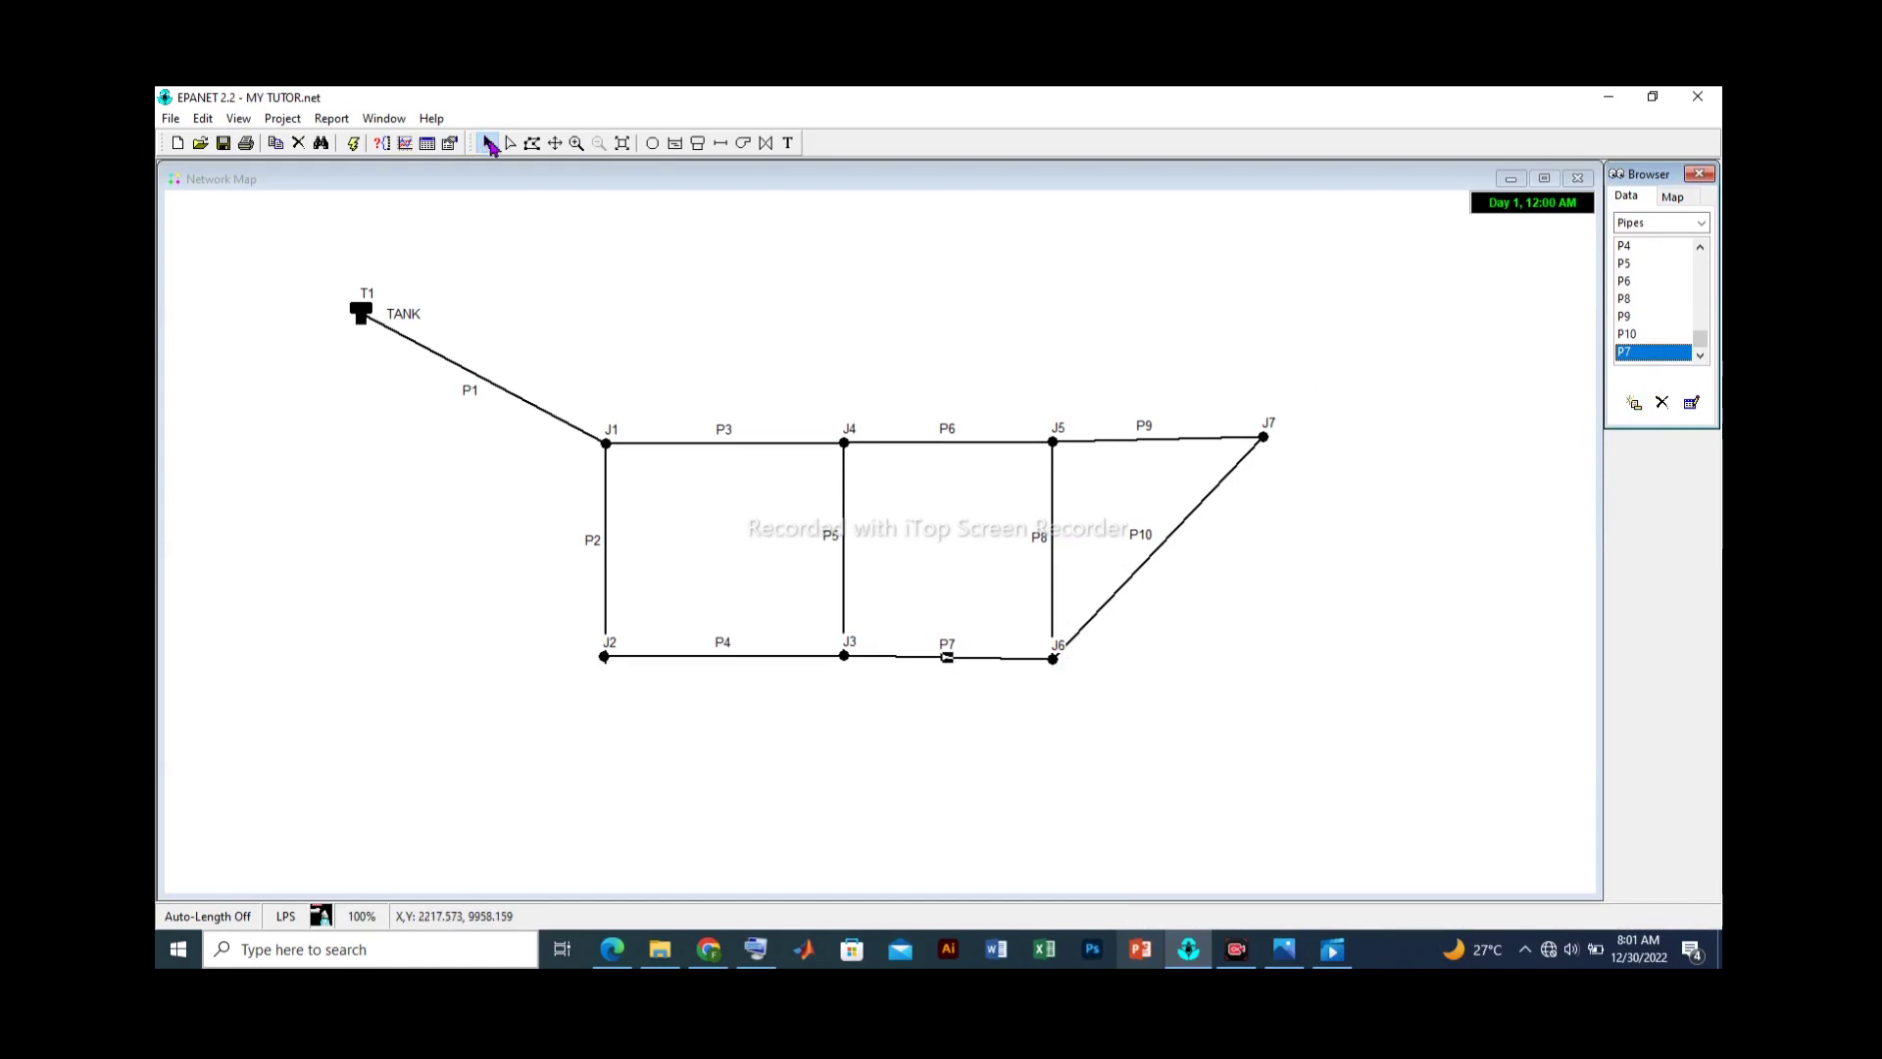
- Nudge junction J6 level with J3 so pipe P7 runs horizontally
{"action": "left_click", "coordinate": [947, 656]}
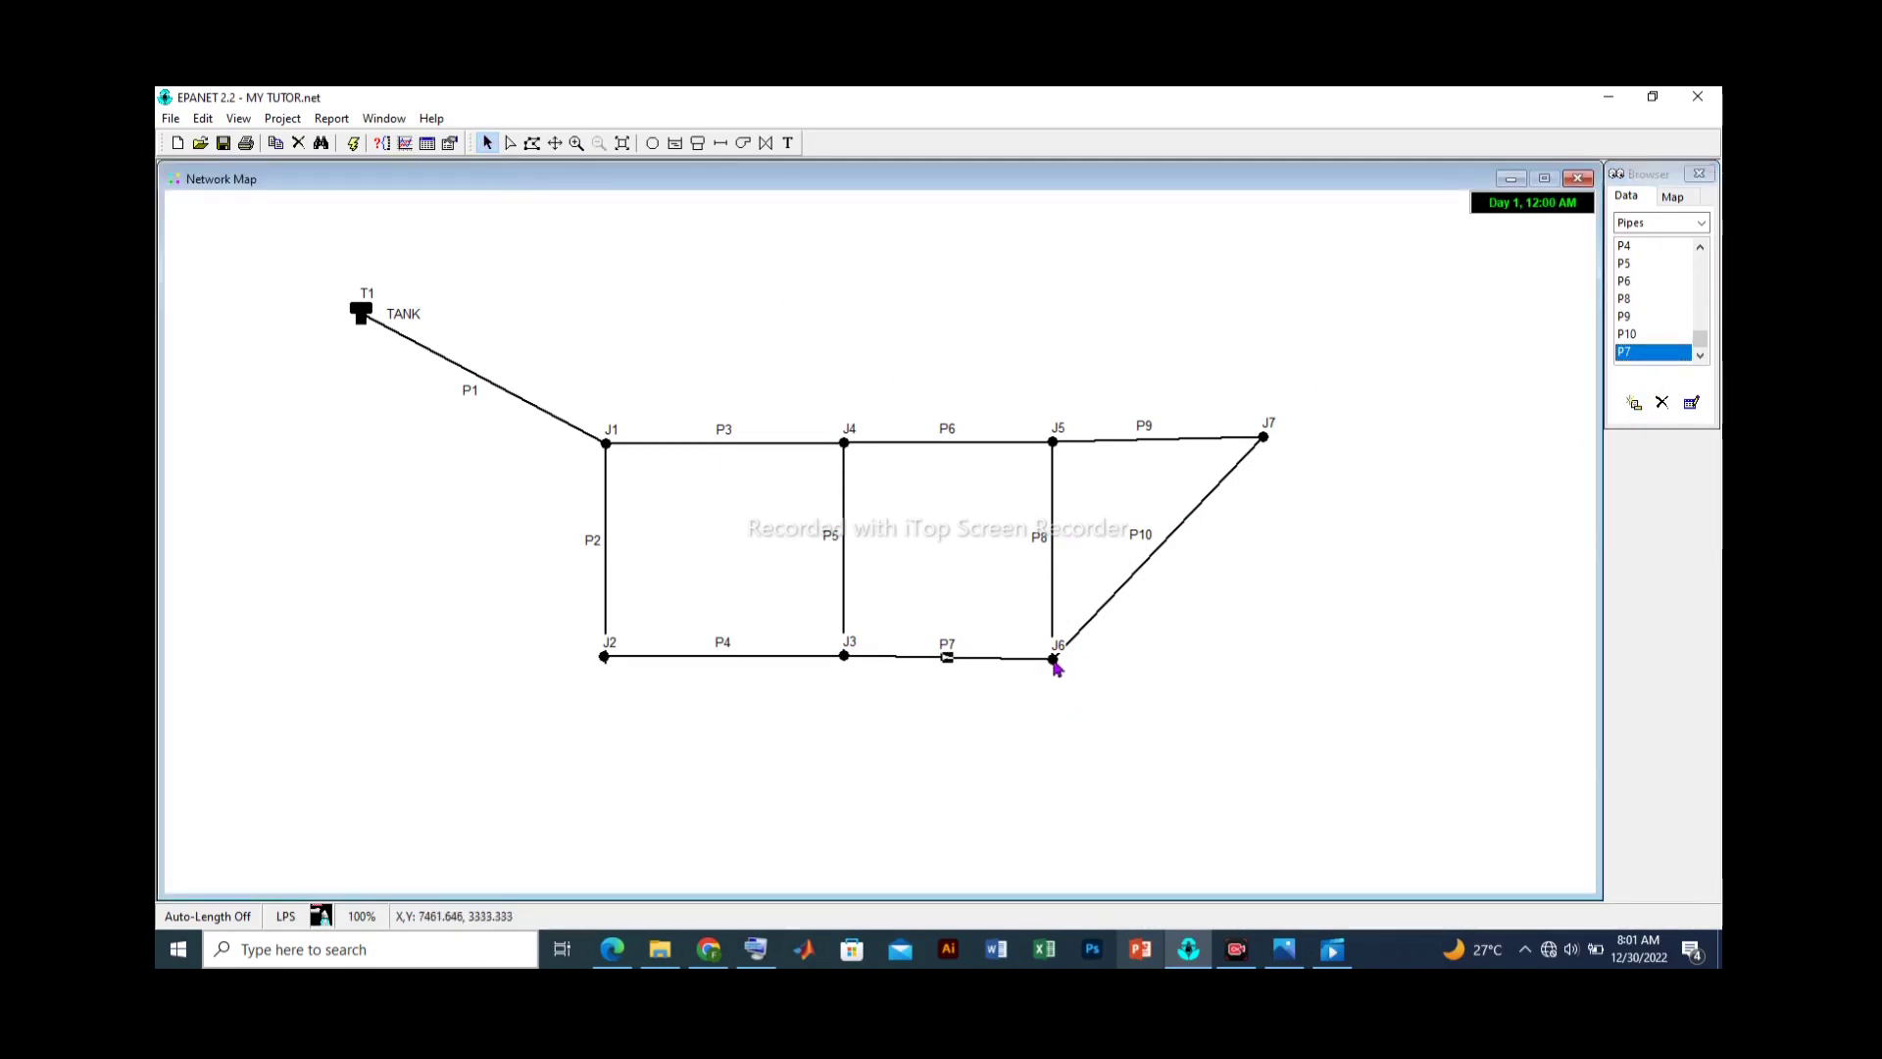
{"action": "left_click", "coordinate": [1055, 662]}
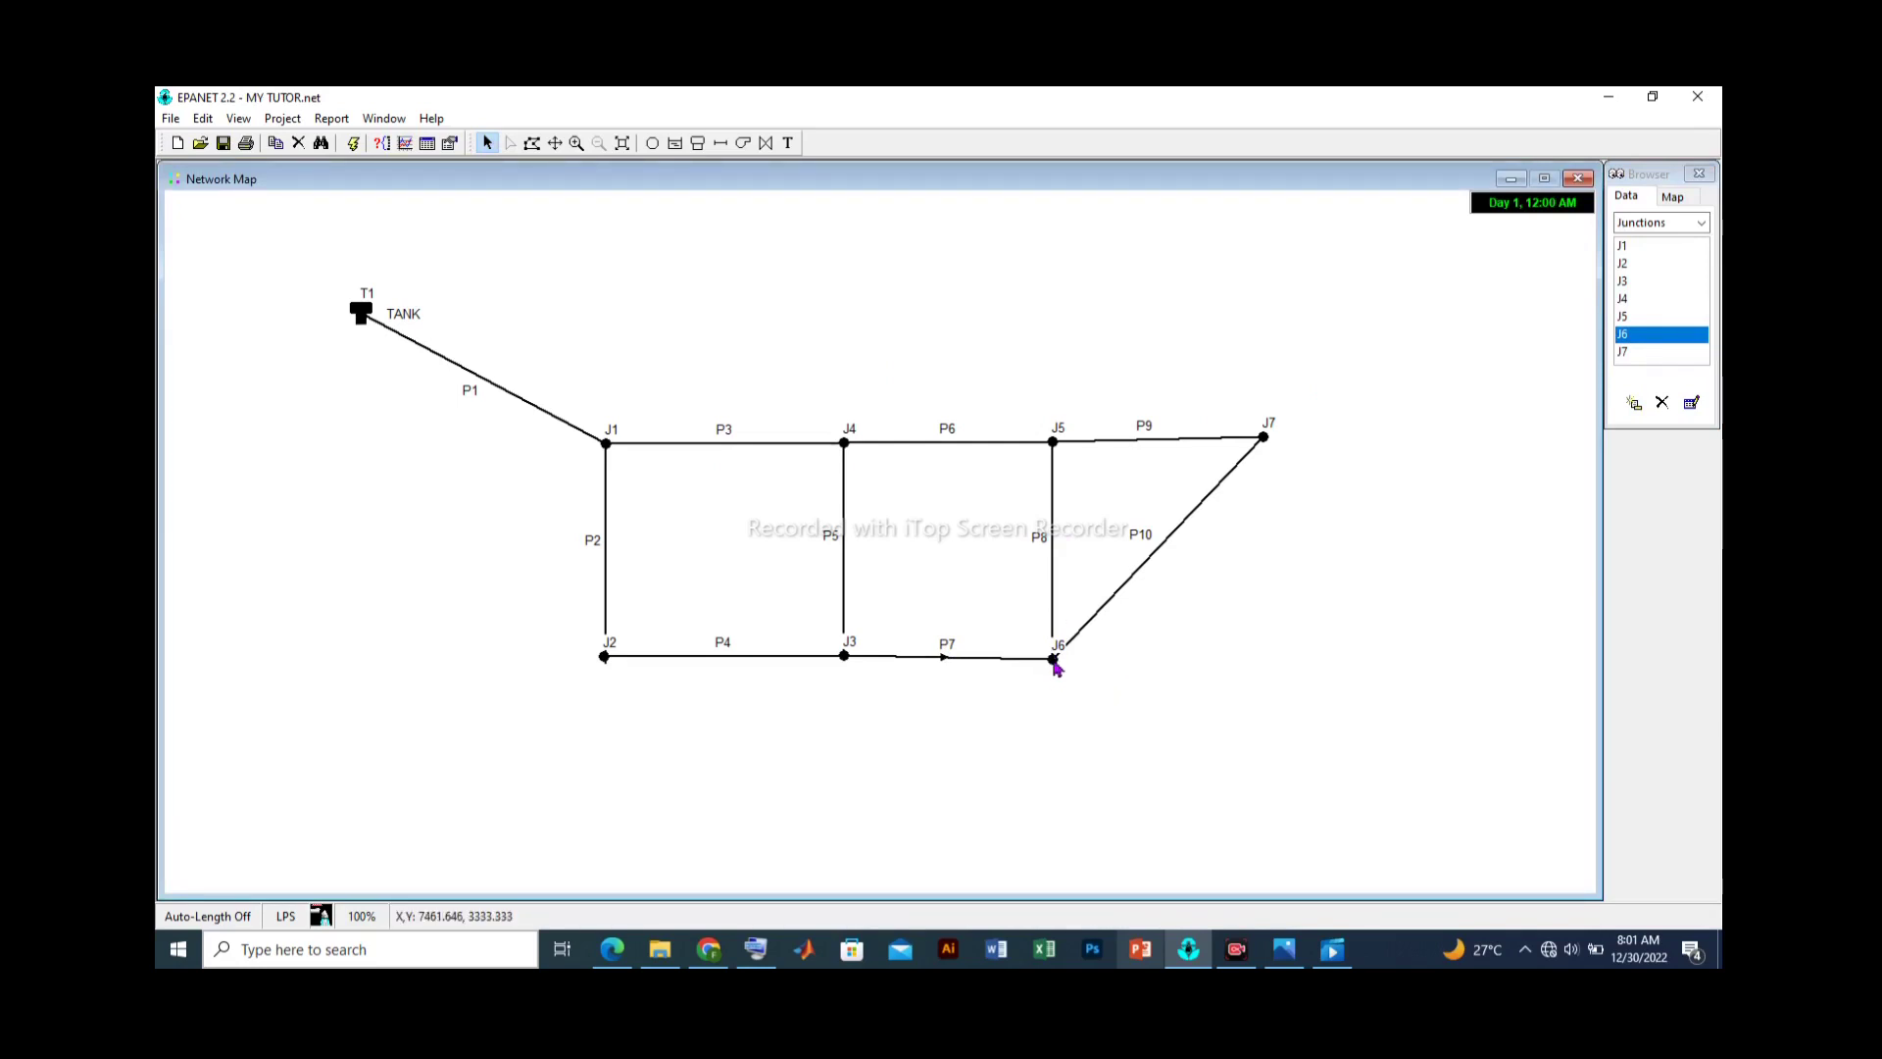
{"action": "left_click_drag", "start_coordinate": [1054, 658], "coordinate": [1052, 658]}
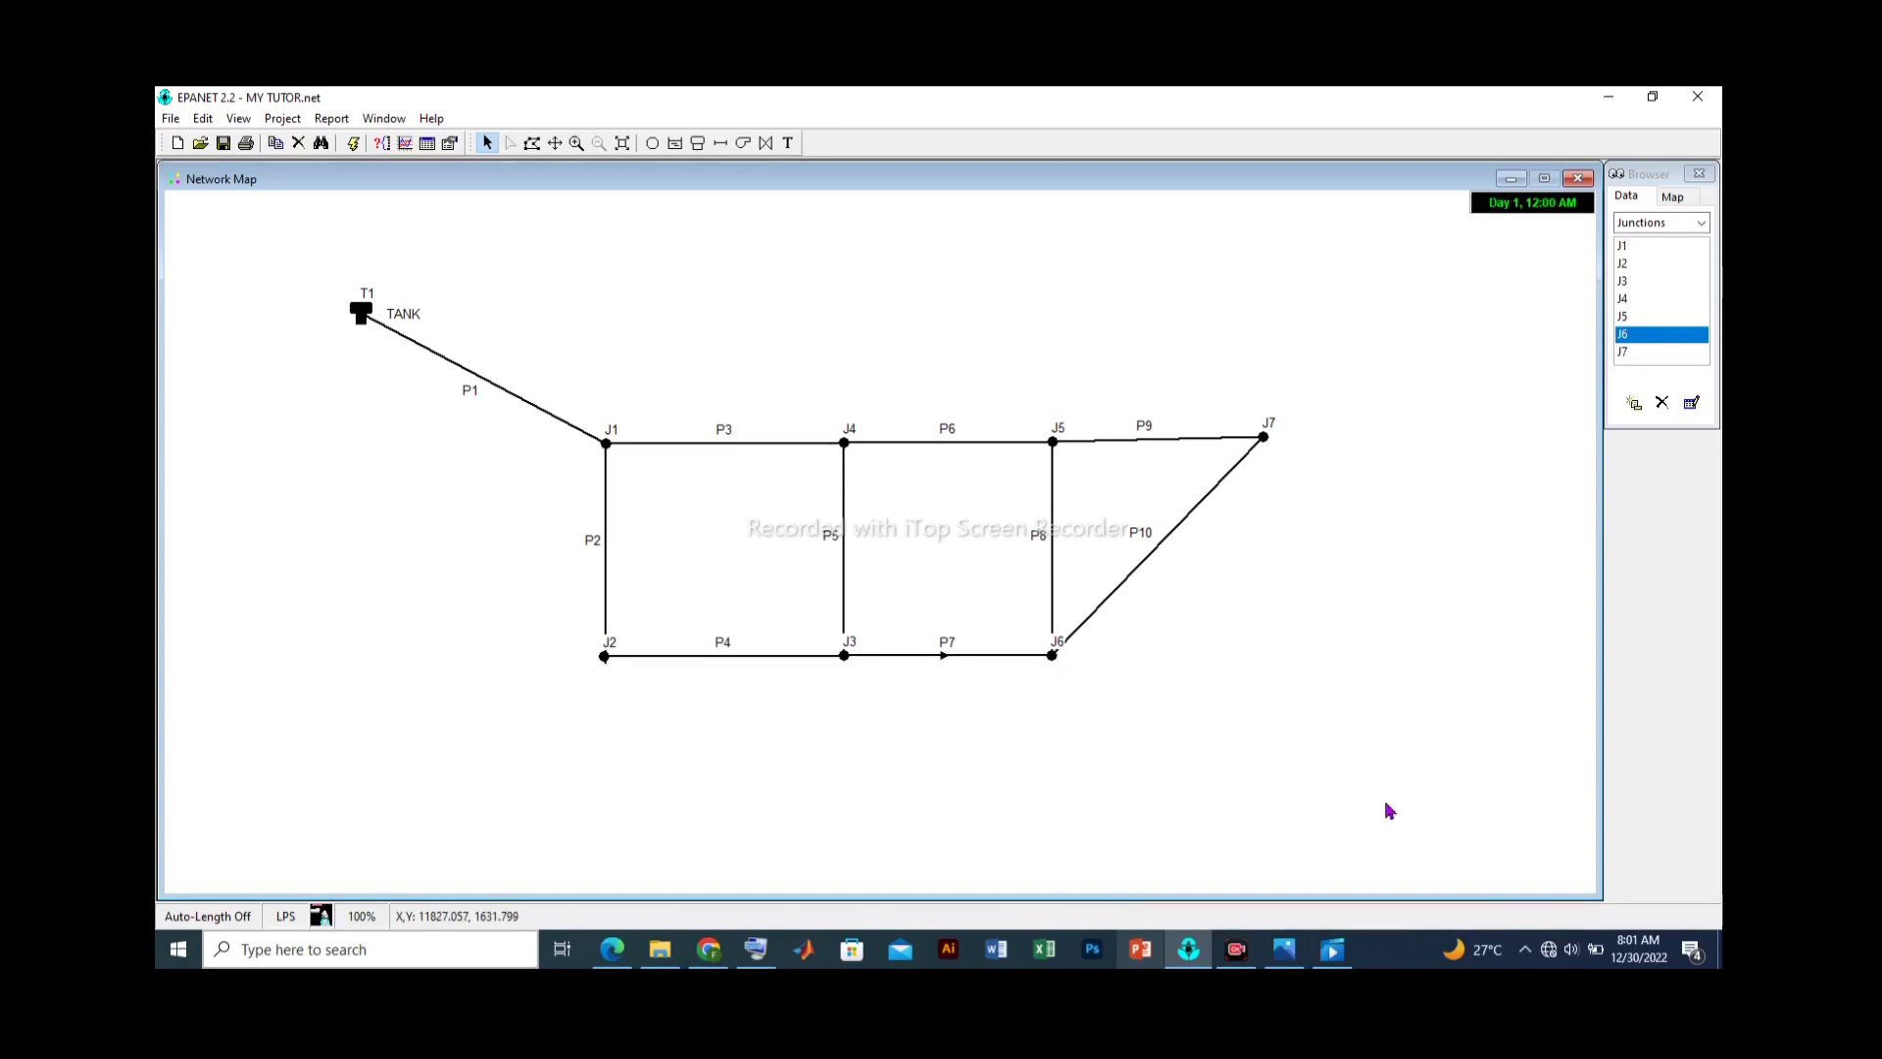
- Drag junction J7 to the right until pipe P9 runs level from J5
{"action": "left_click", "coordinate": [1186, 468]}
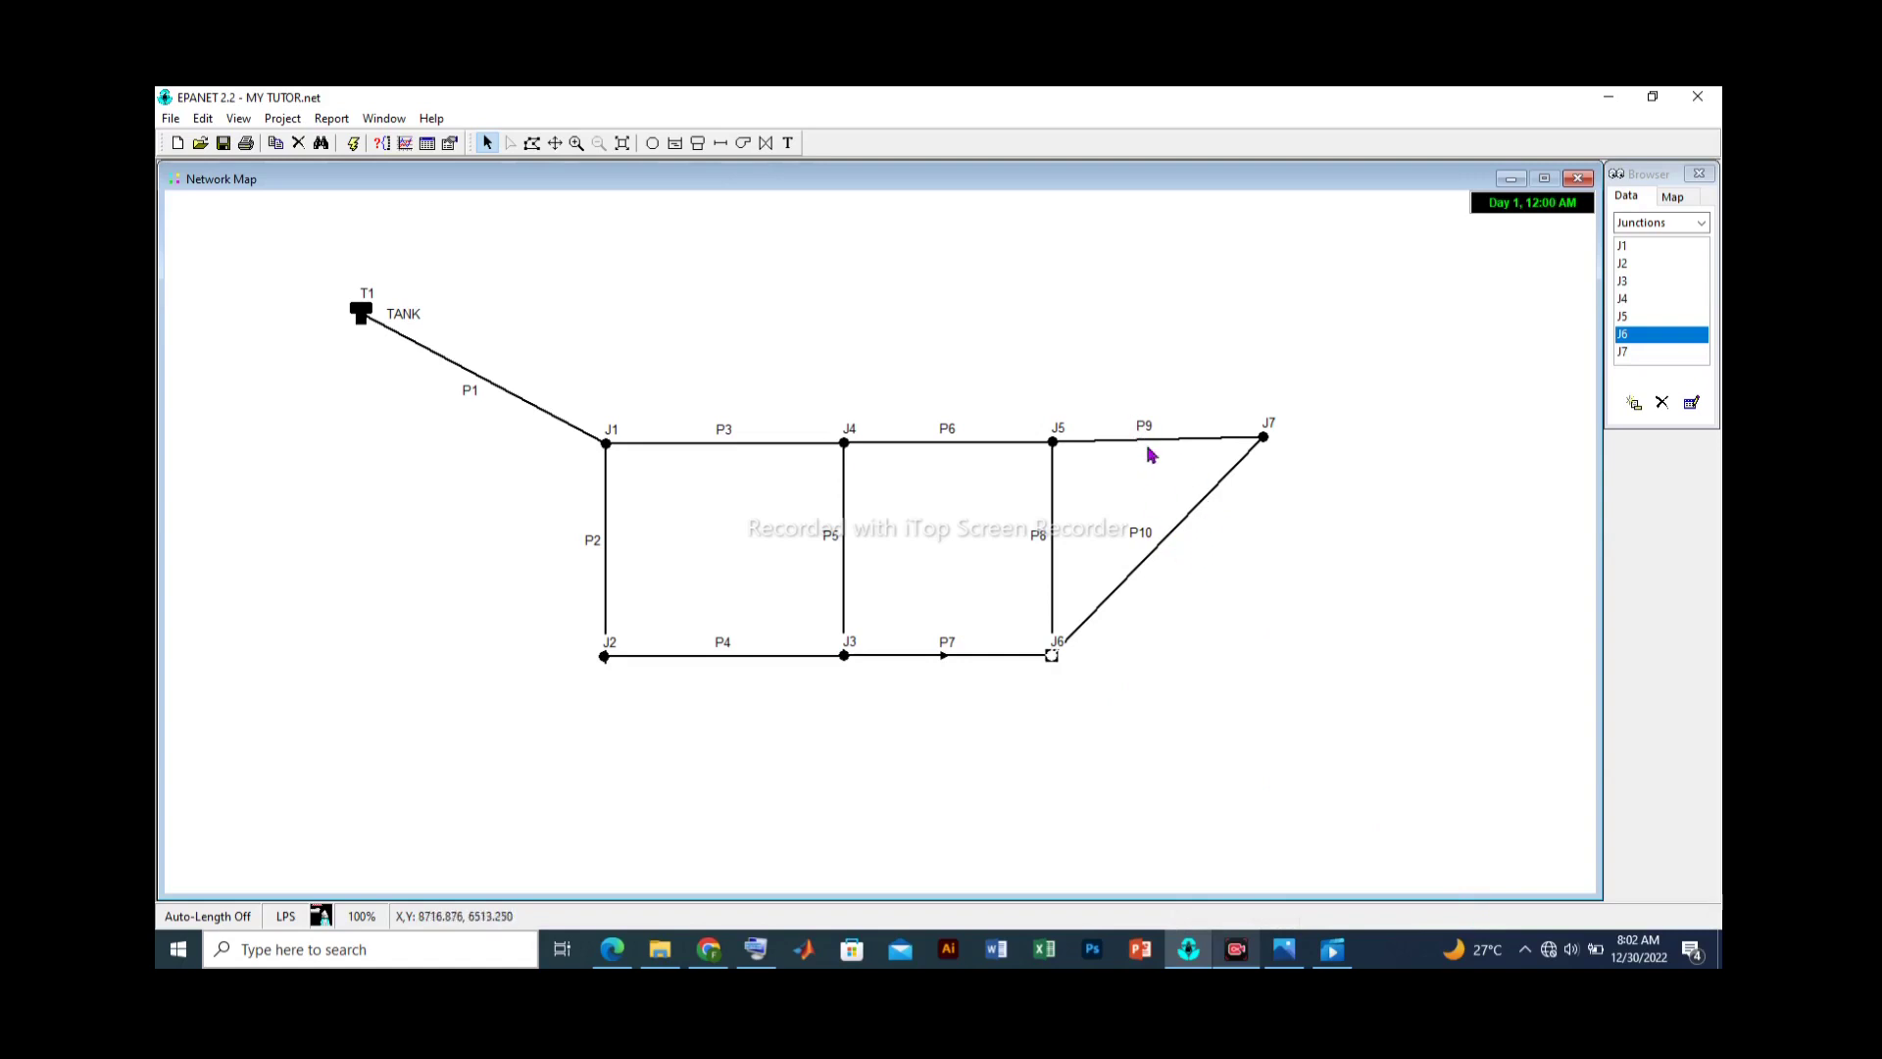
{"action": "left_click", "coordinate": [1263, 438]}
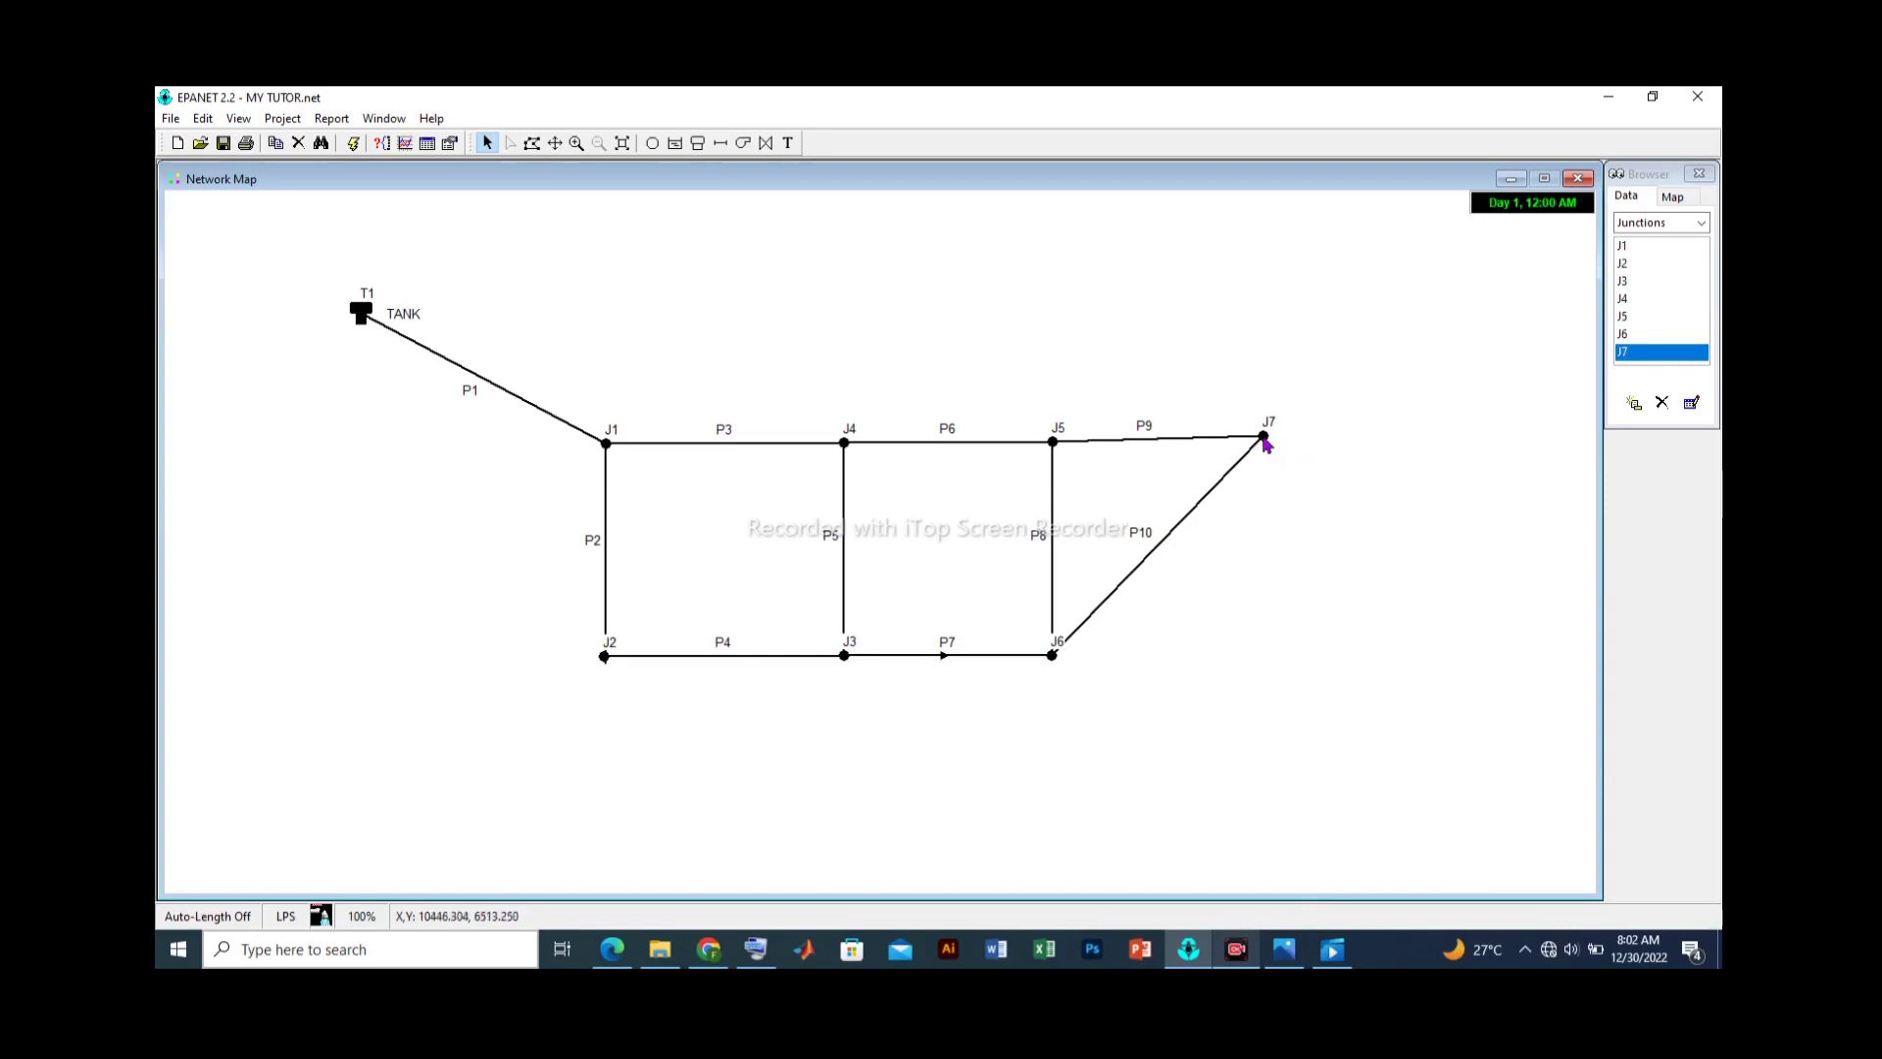
{"action": "left_click_drag", "start_coordinate": [1263, 438], "coordinate": [1291, 449]}
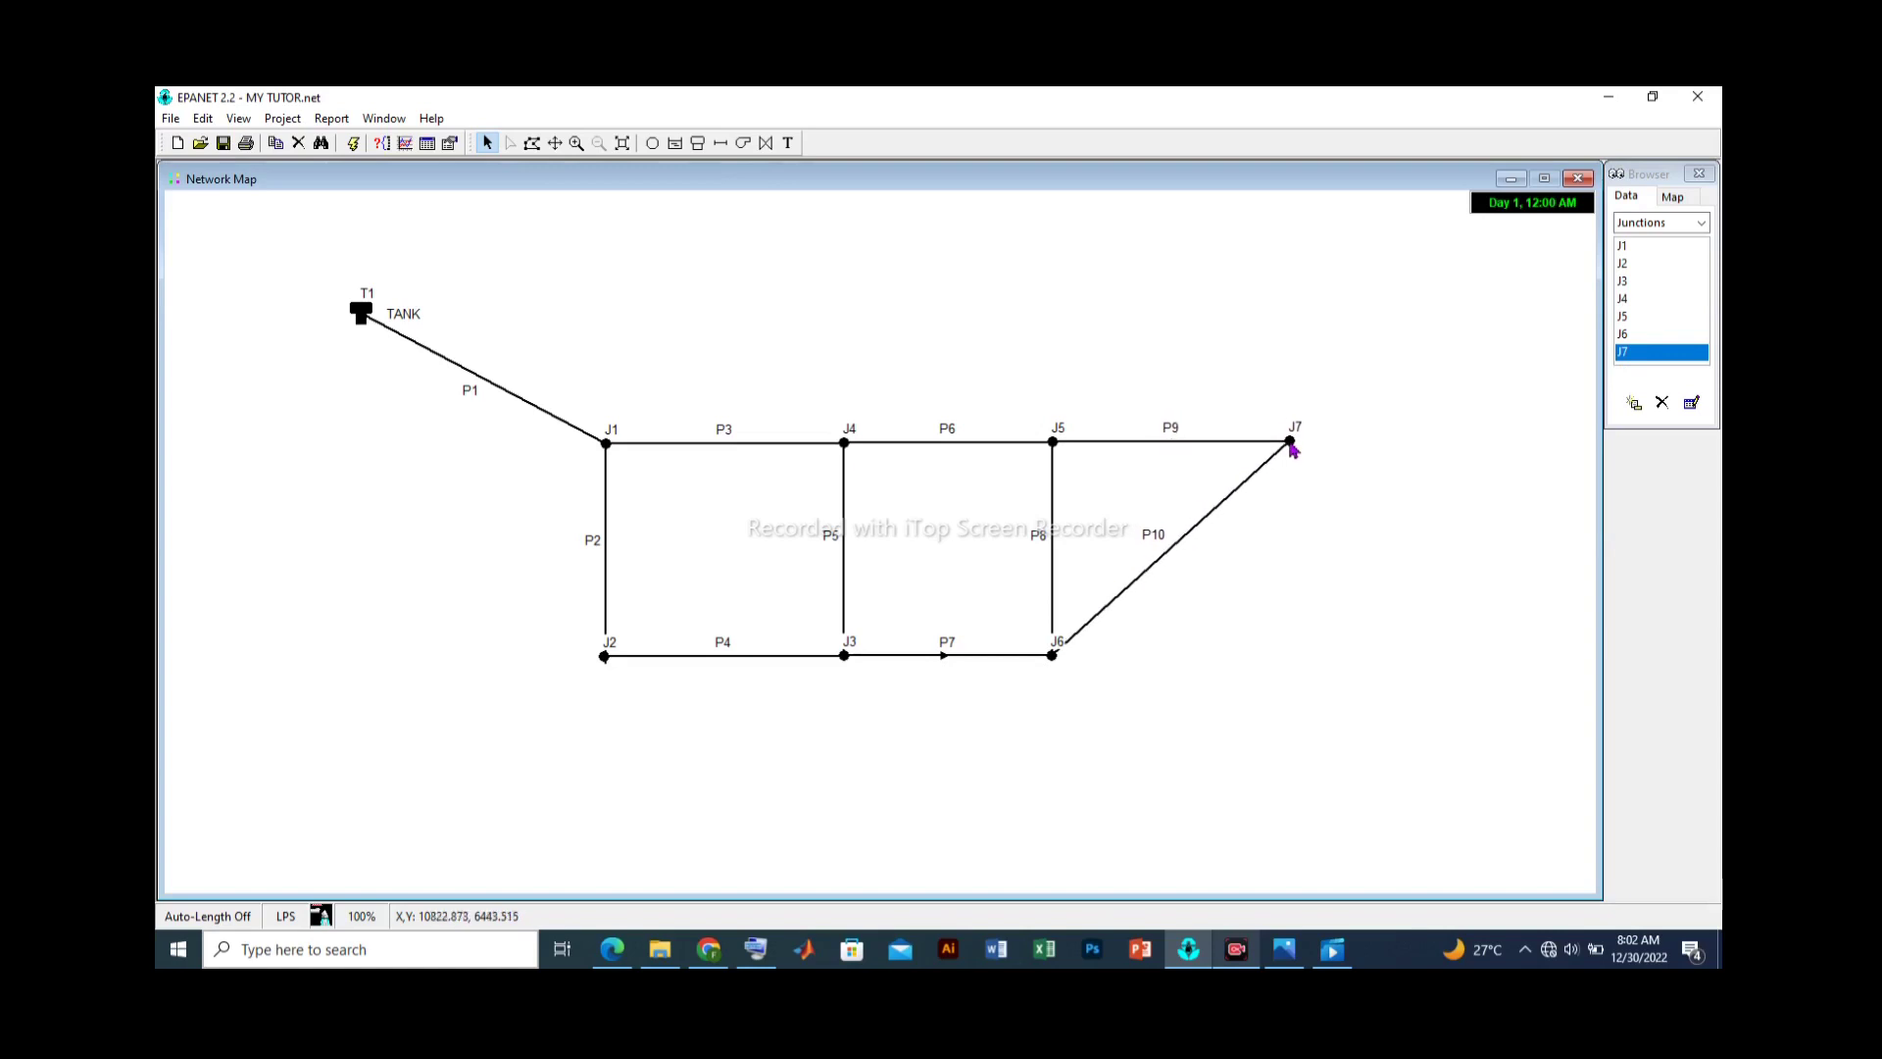
{"action": "left_click_drag", "start_coordinate": [1292, 449], "coordinate": [1363, 450]}
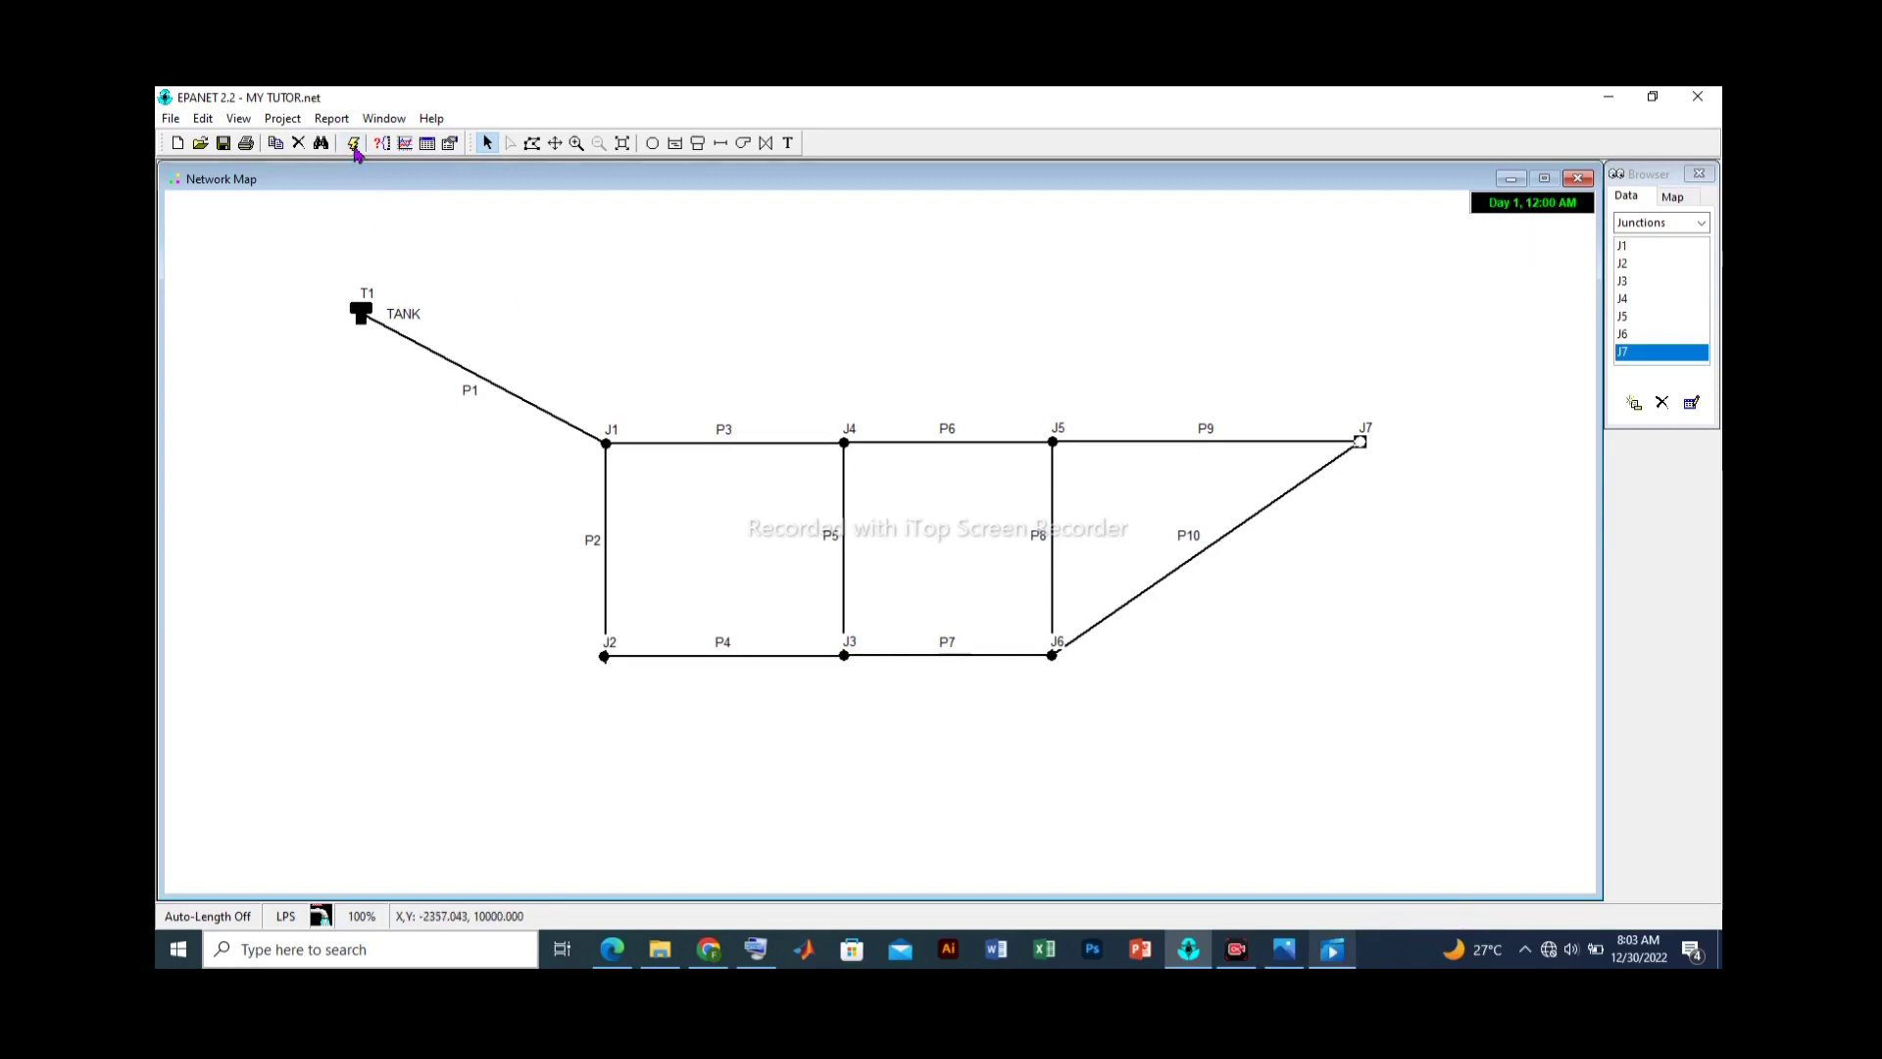
- Run the hydraulic analysis from the Project menu and dismiss the successful-run message
{"action": "left_click", "coordinate": [282, 118]}
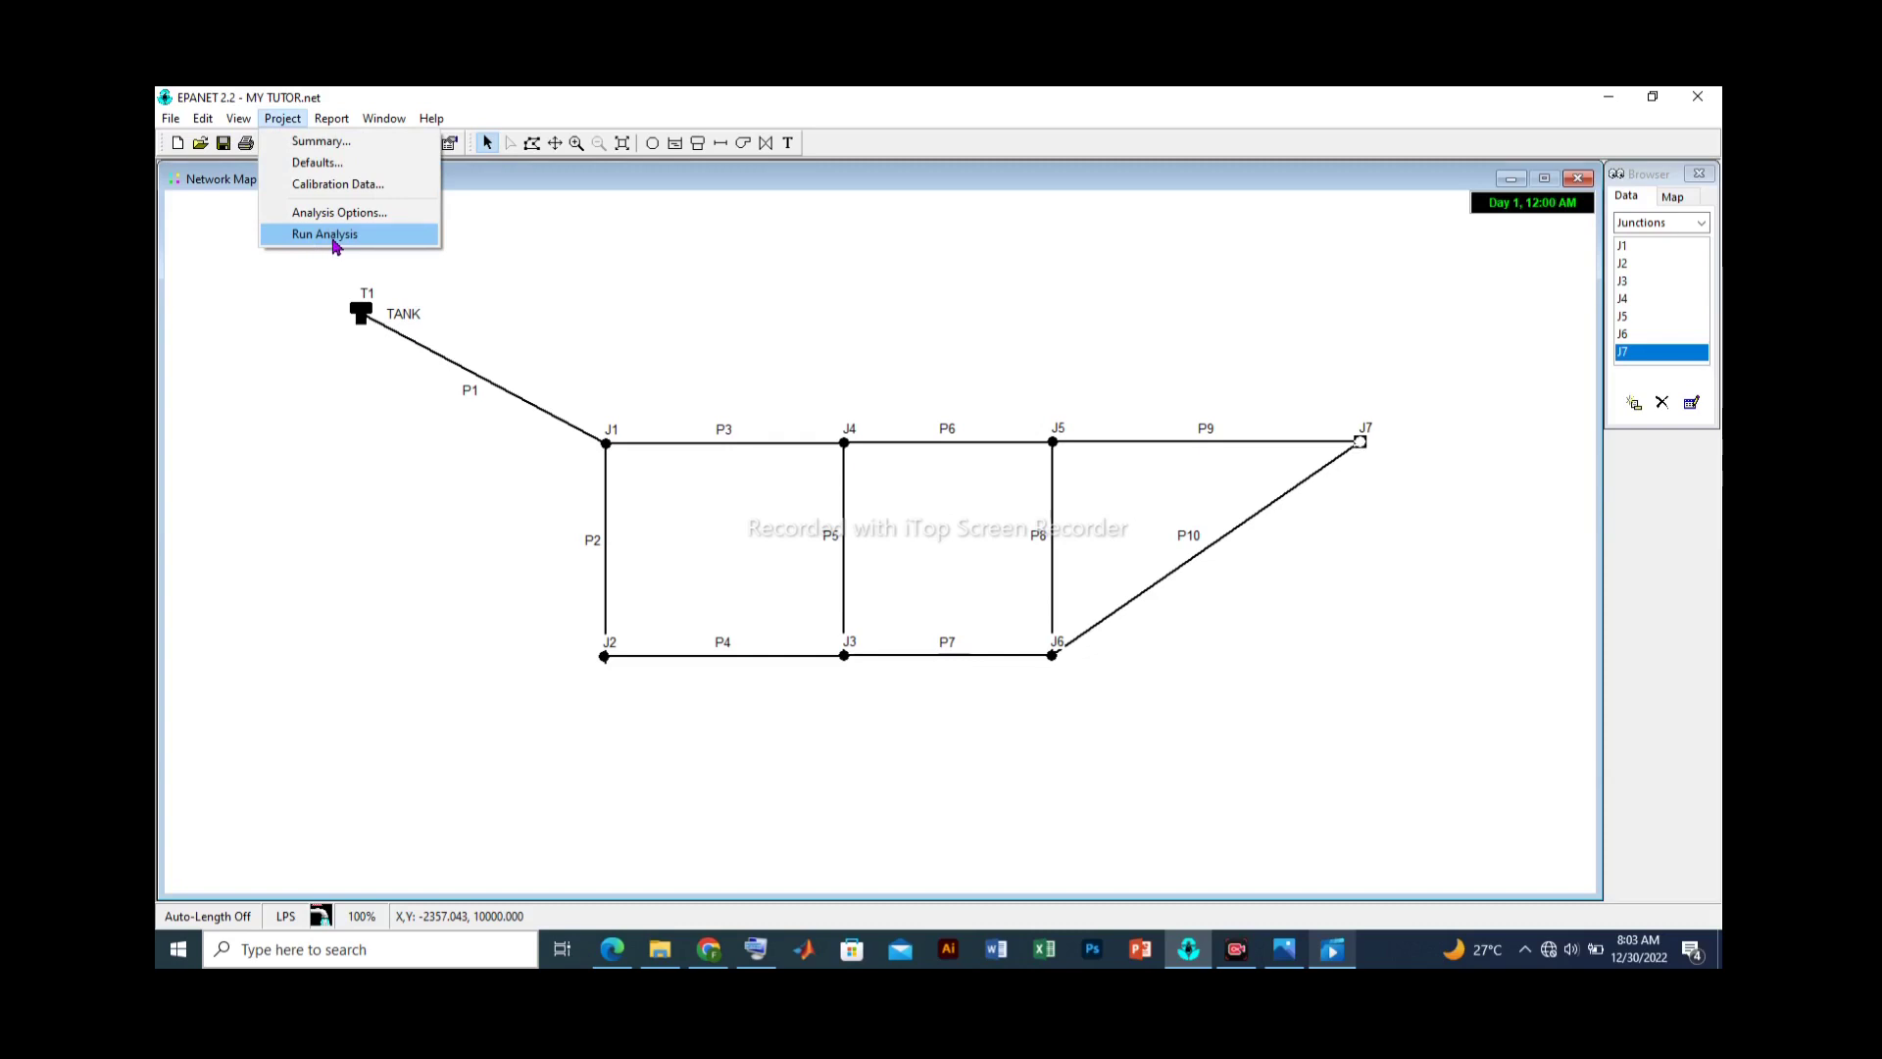
{"action": "left_click", "coordinate": [334, 246]}
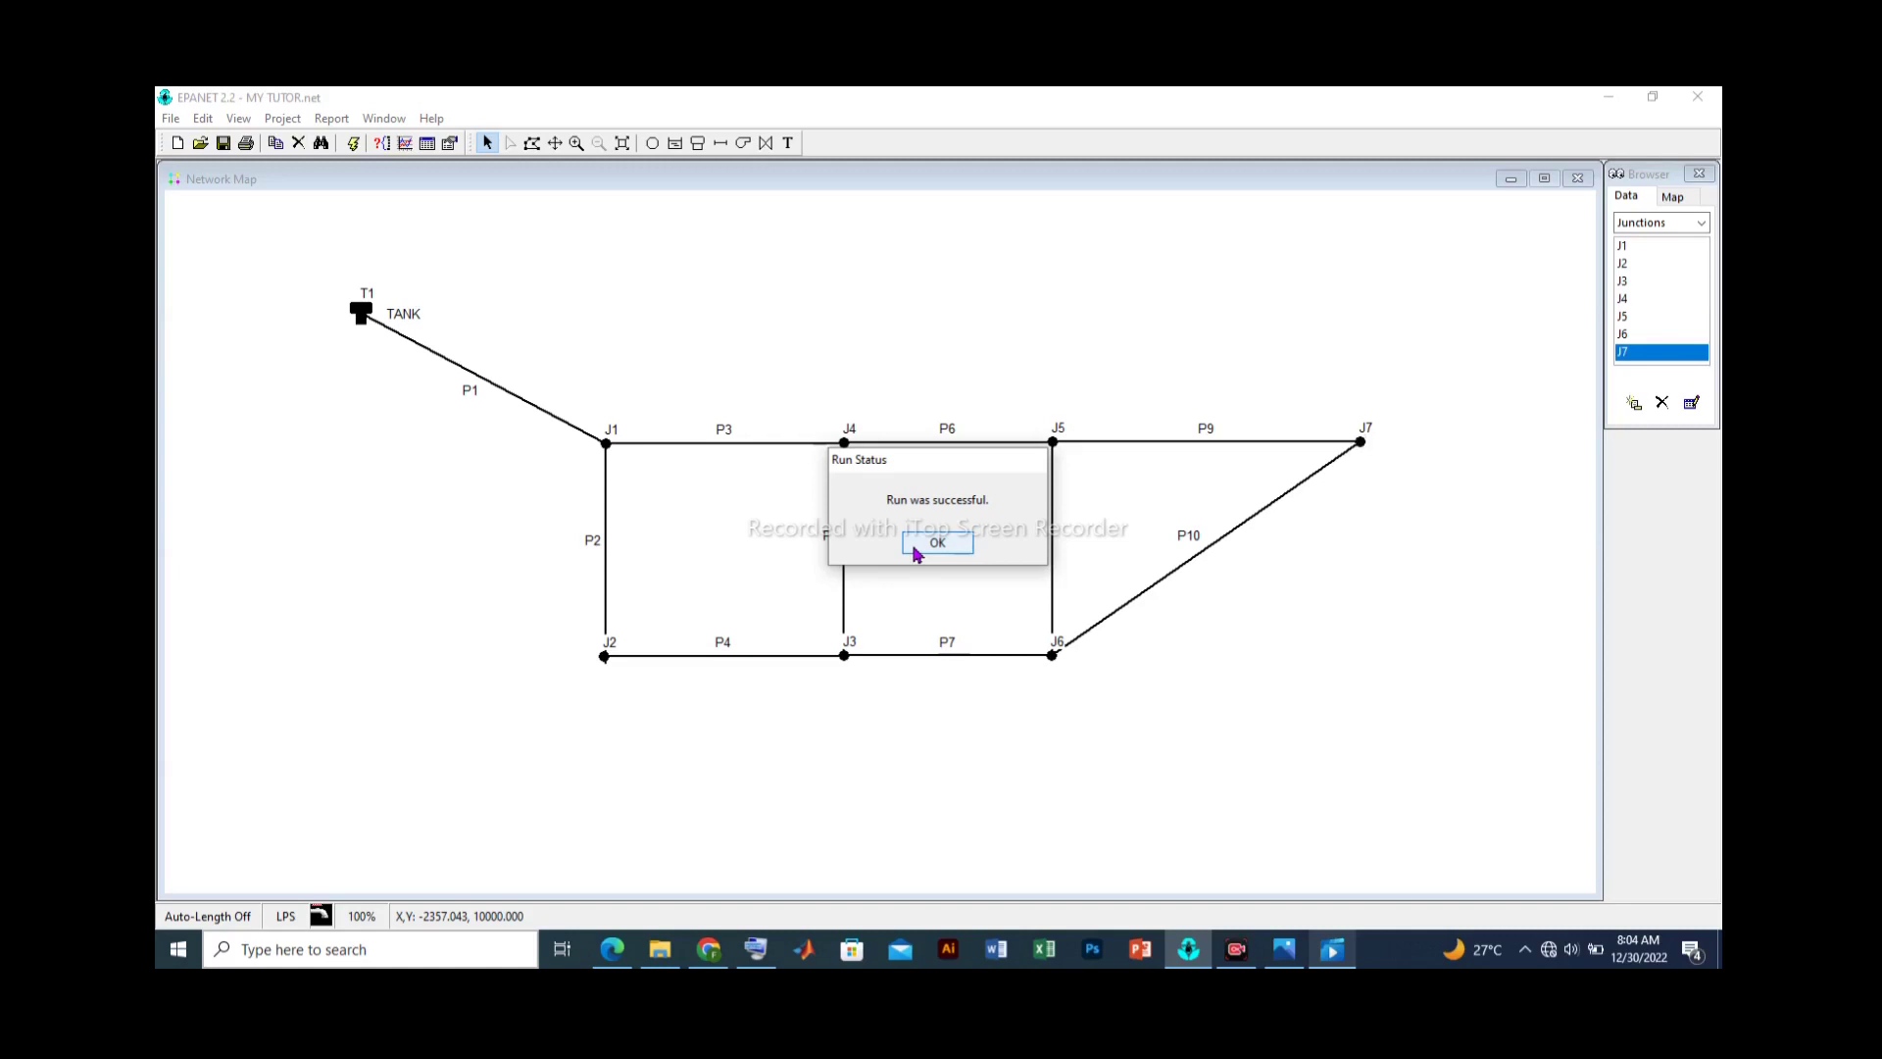
{"action": "left_click", "coordinate": [936, 543]}
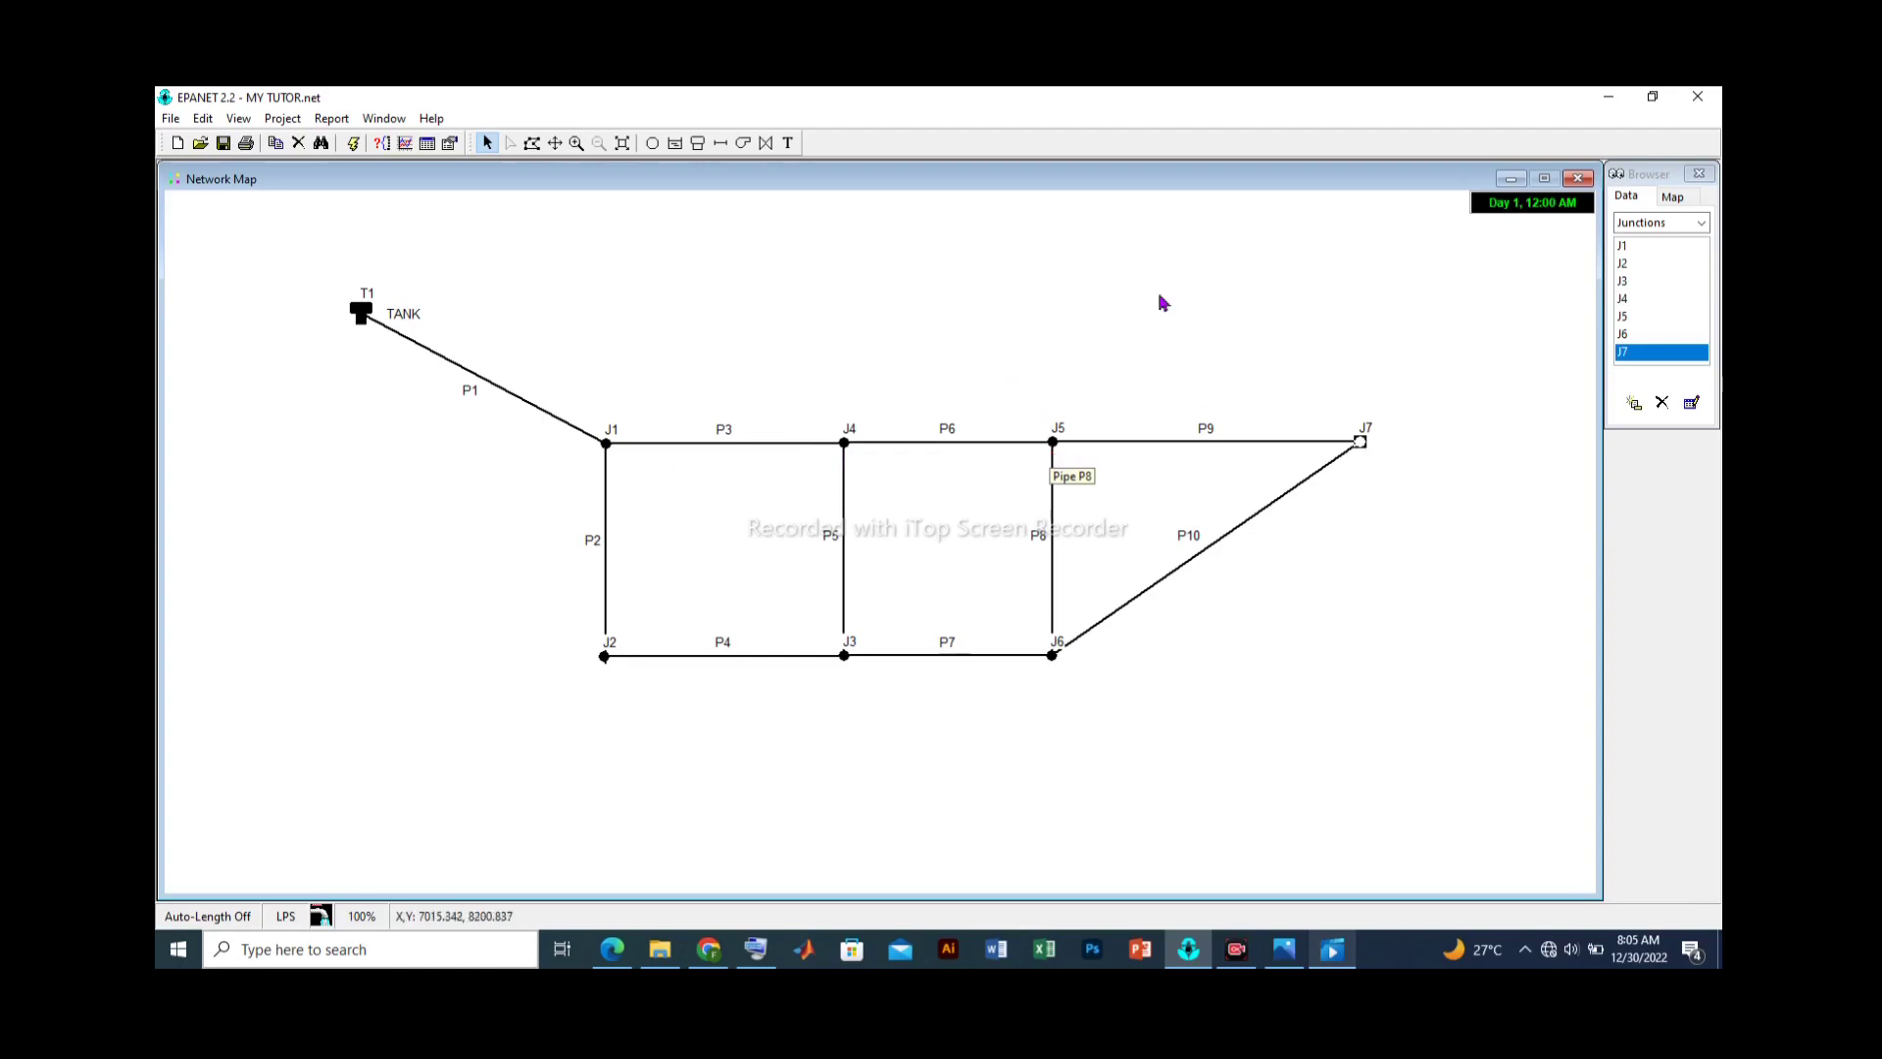
- Open junction J7's properties, showing elevation 31 and base demand 0
{"action": "double_click", "coordinate": [1647, 354]}
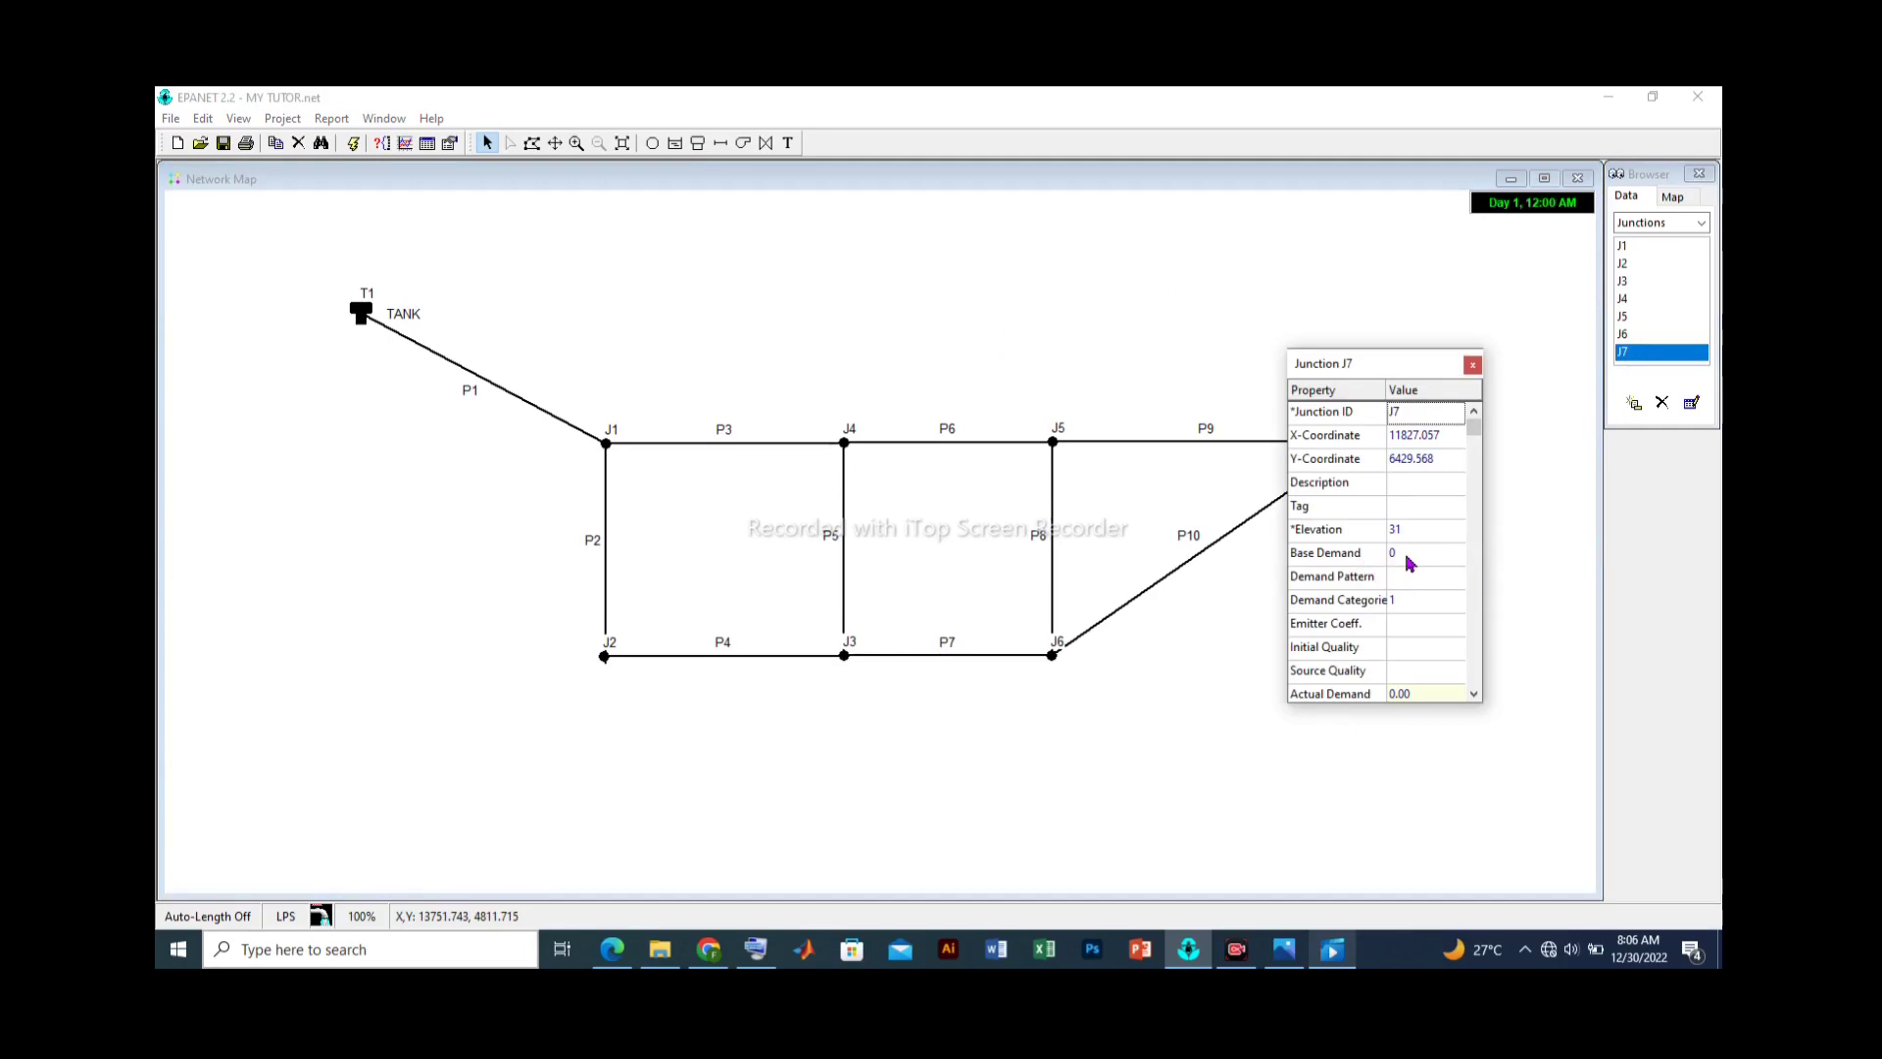
- Close junction J7's property sheet to return to the full network map
{"action": "left_click", "coordinate": [1472, 365]}
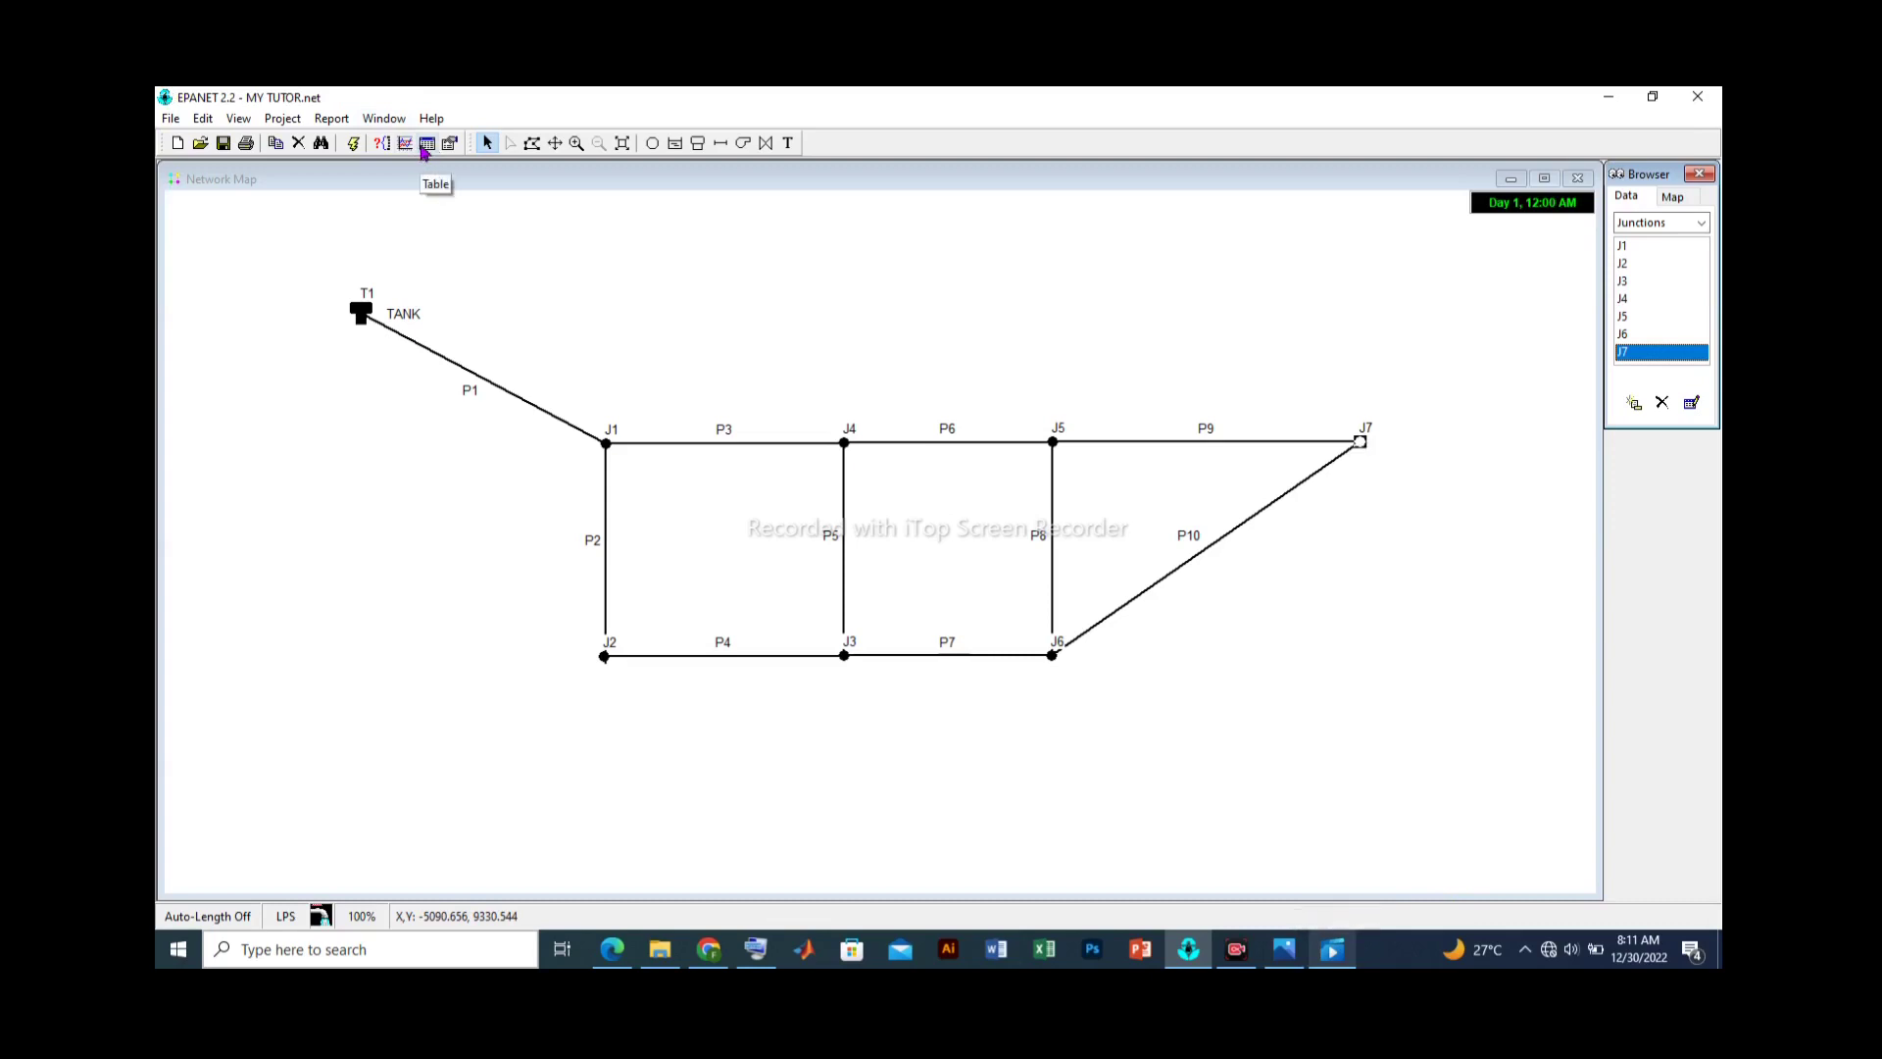
- Start a new results table with Network Nodes as the table type
{"action": "left_click", "coordinate": [426, 147]}
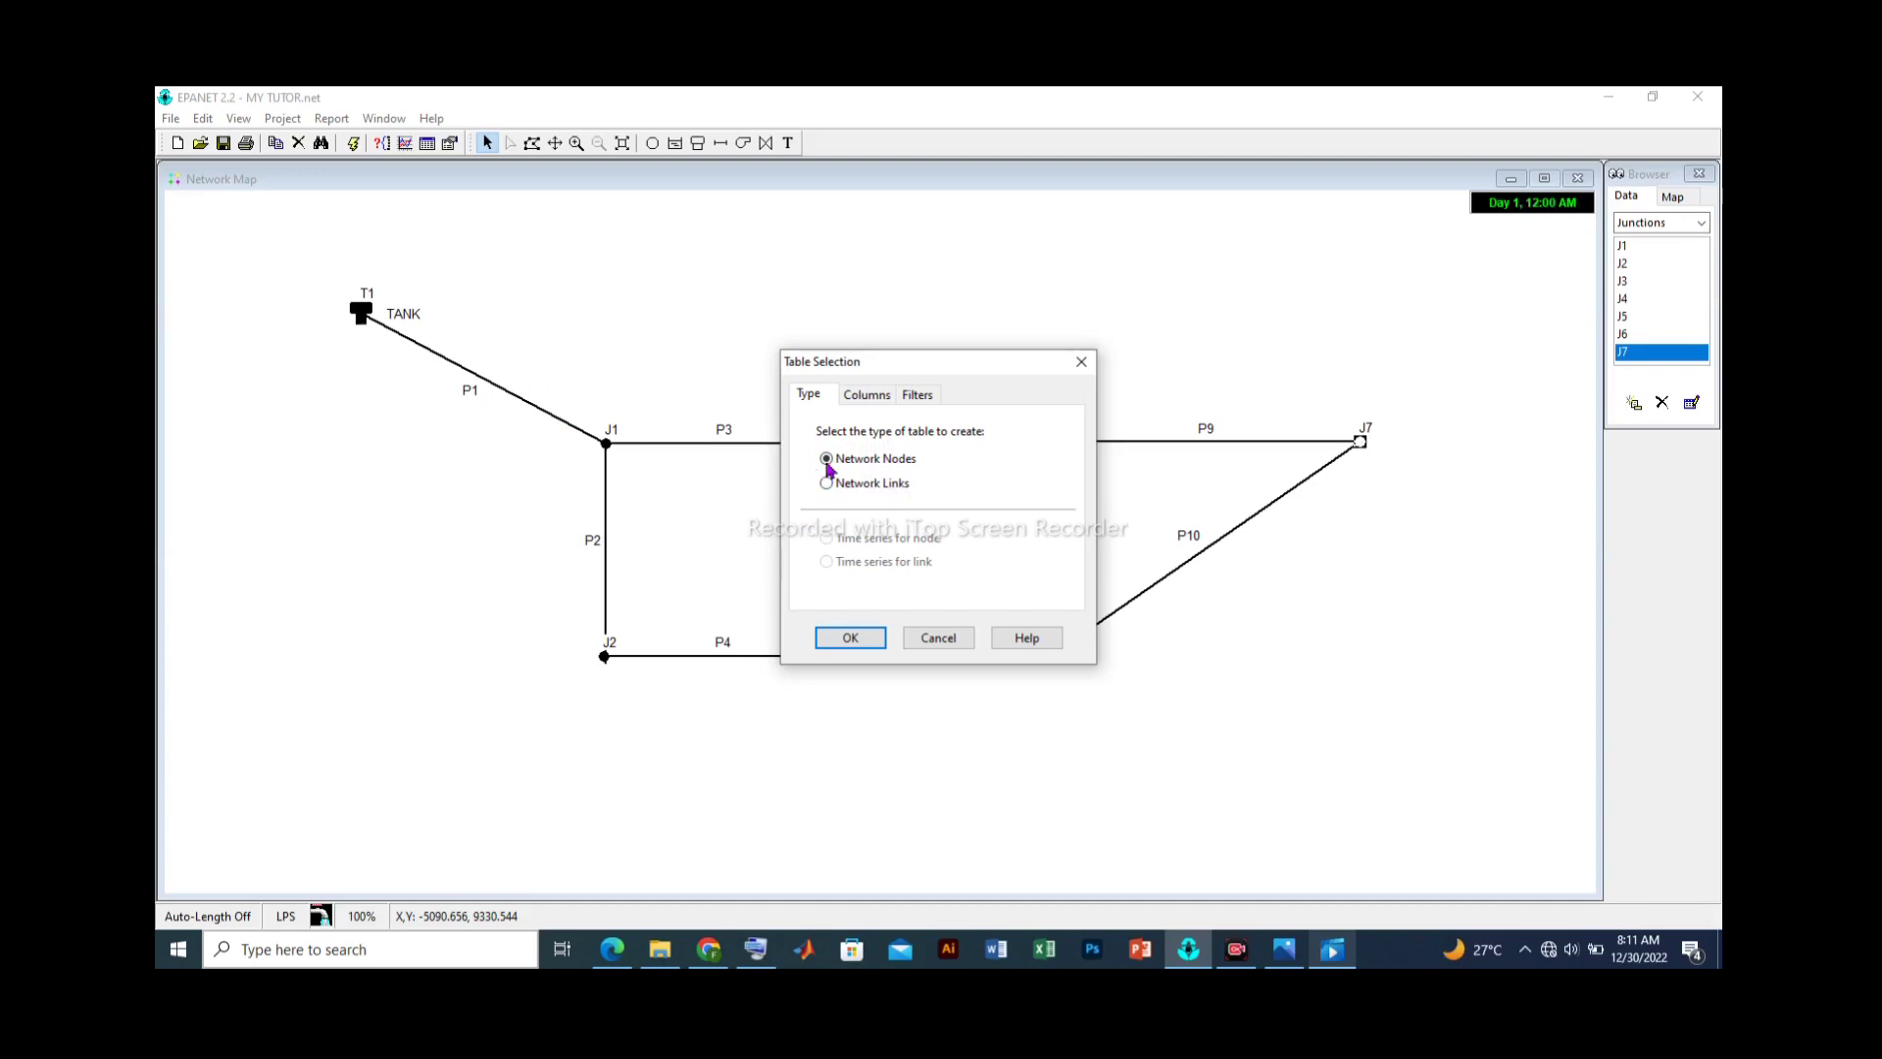
- Create the Network Table - Nodes showing demand, head, pressure and quality for J1–J7 and T1
{"action": "left_click", "coordinate": [850, 638]}
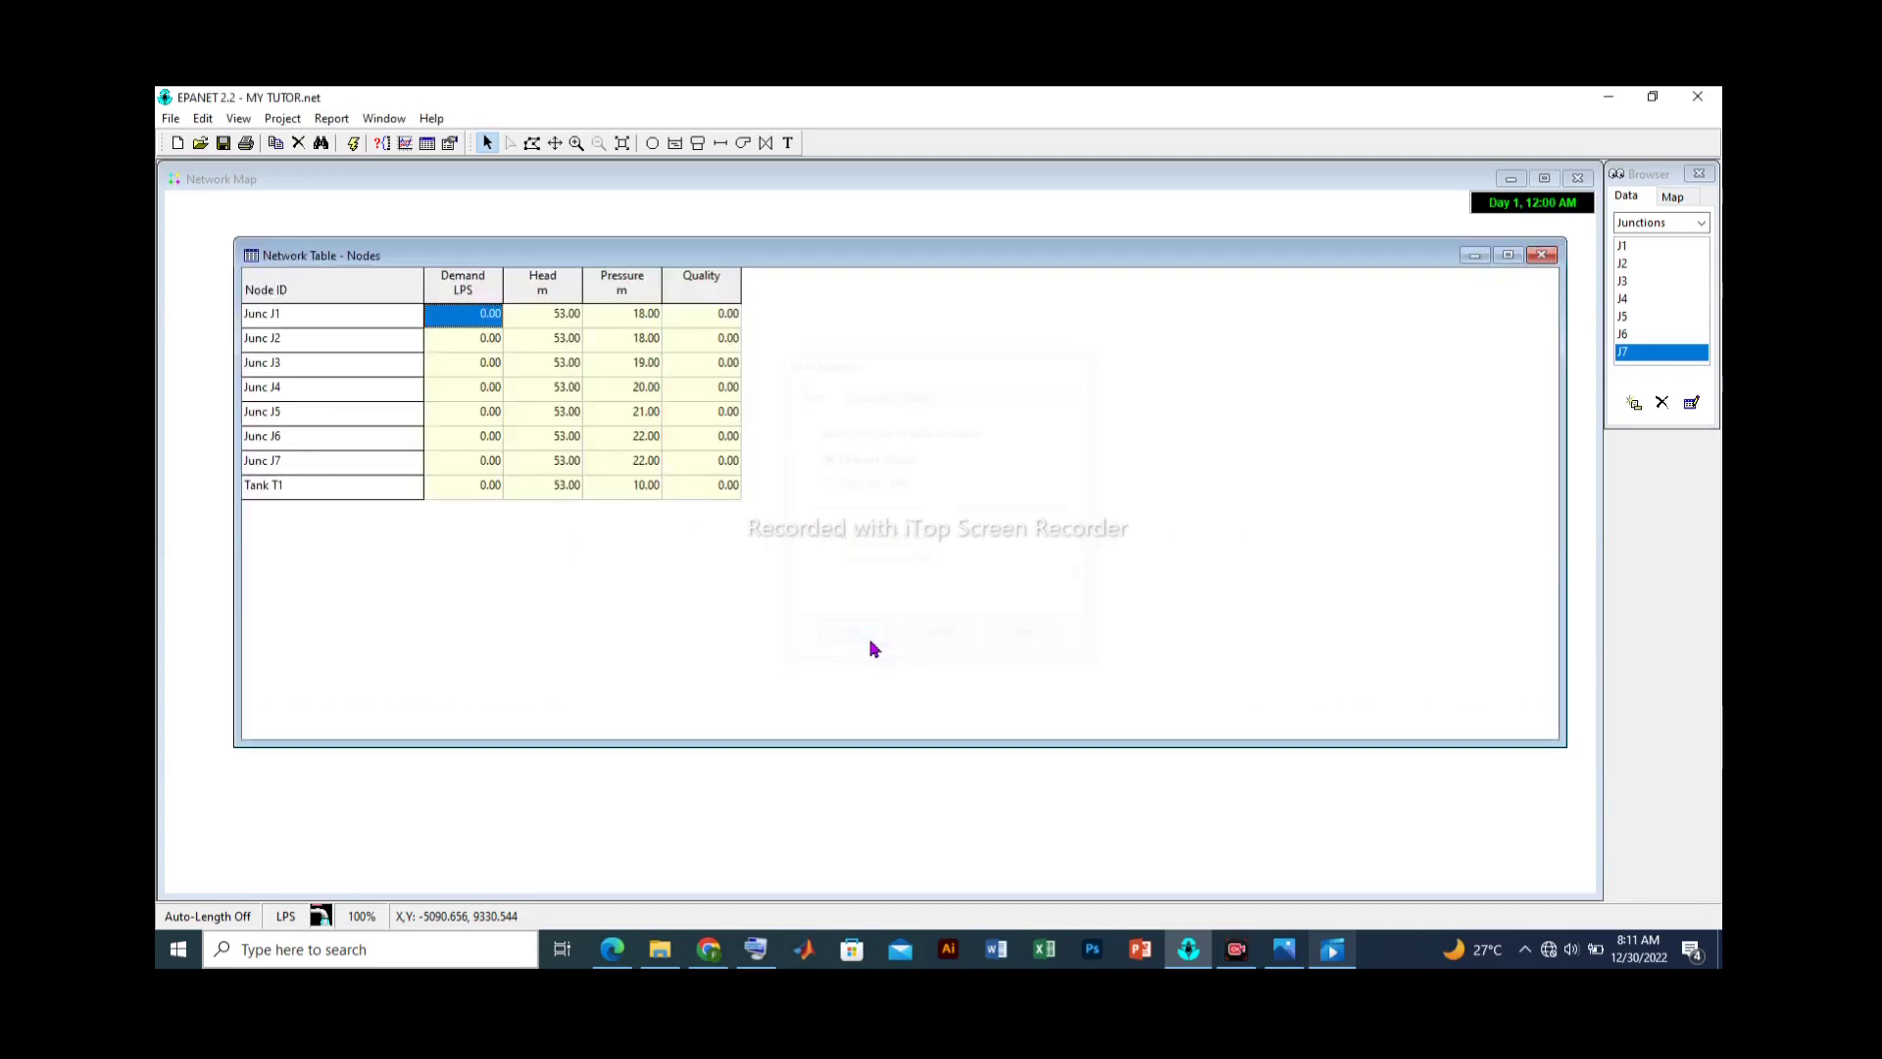